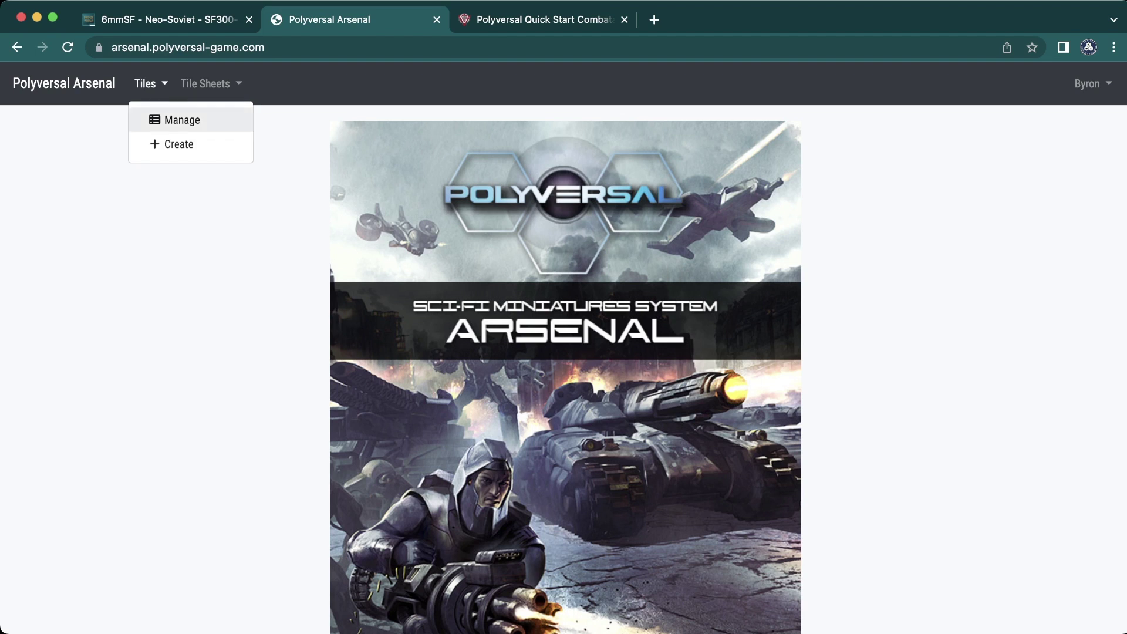
- Create a new tile and view its Info page, still named 'New Tile Name' with no front image
{"action": "left_click", "coordinate": [171, 144]}
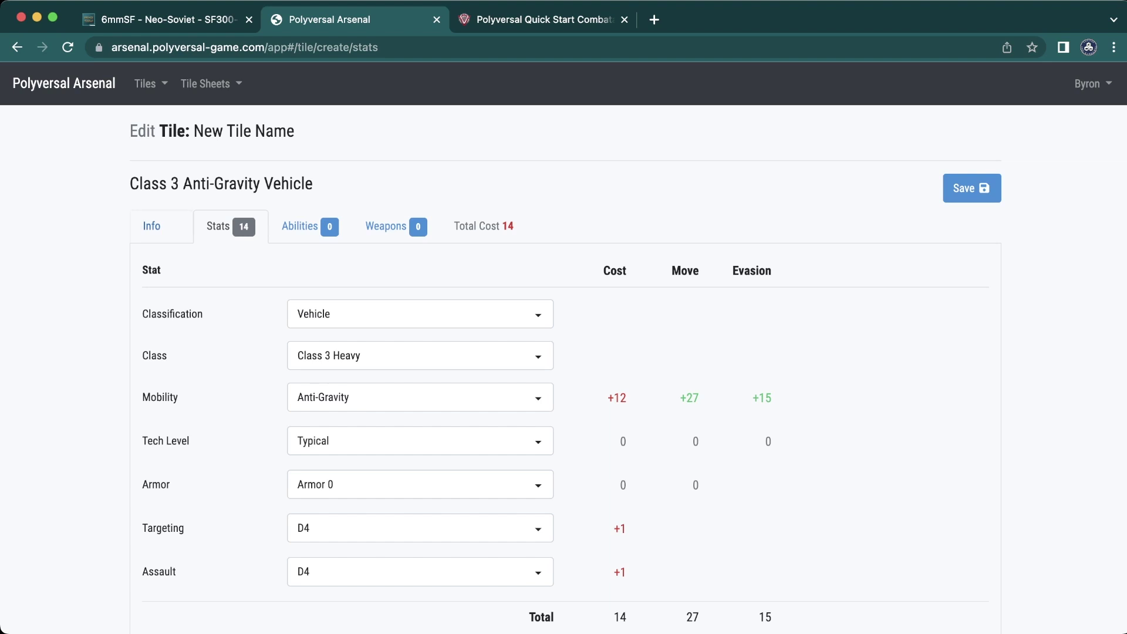
{"action": "left_click", "coordinate": [151, 226]}
{"action": "scroll", "coordinate": [151, 226], "scroll_direction": "down", "scroll_amount": 1}
{"action": "scroll", "coordinate": [563, 329], "scroll_direction": "down", "scroll_amount": 4}
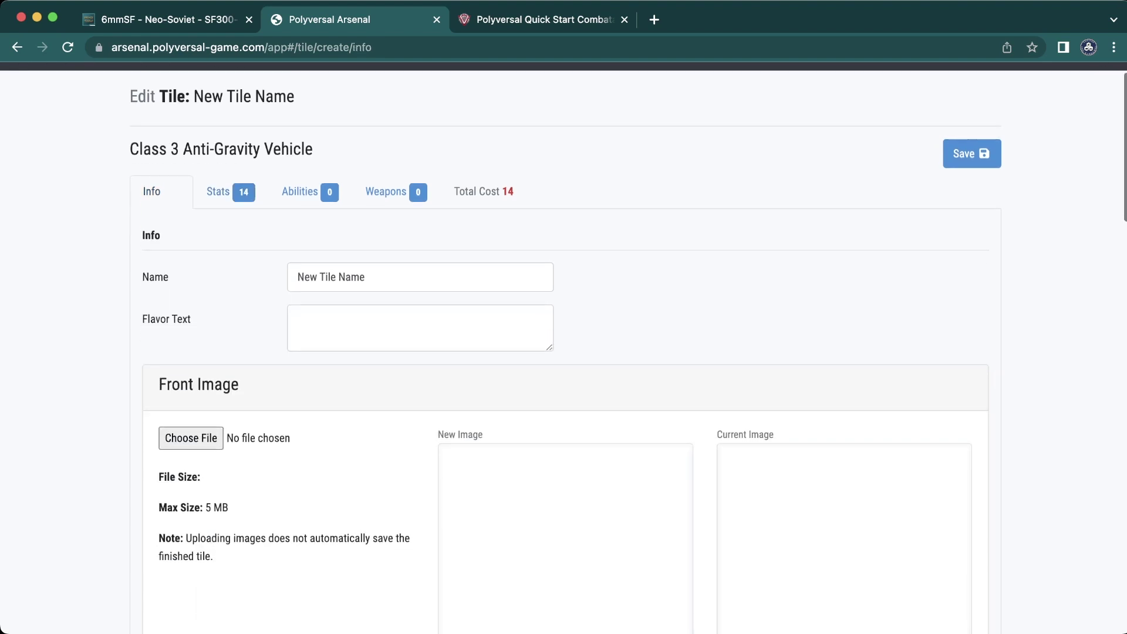
{"action": "scroll", "coordinate": [563, 328], "scroll_direction": "up", "scroll_amount": 5}
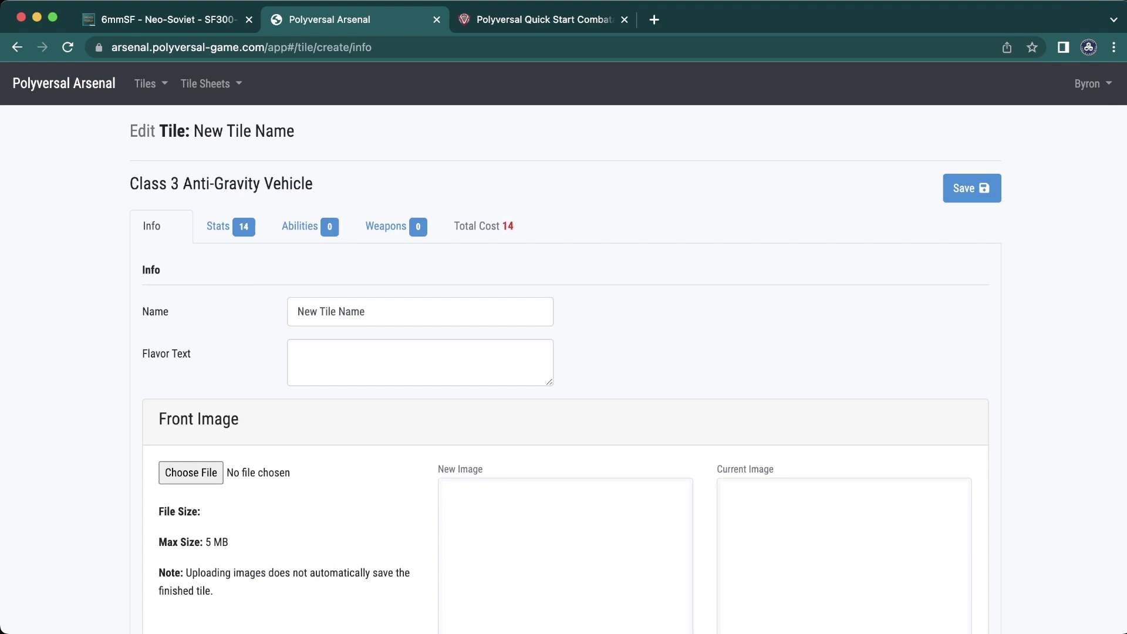
- Rename the tile to 'Mammont (Particle)'
{"action": "triple_click", "coordinate": [331, 311]}
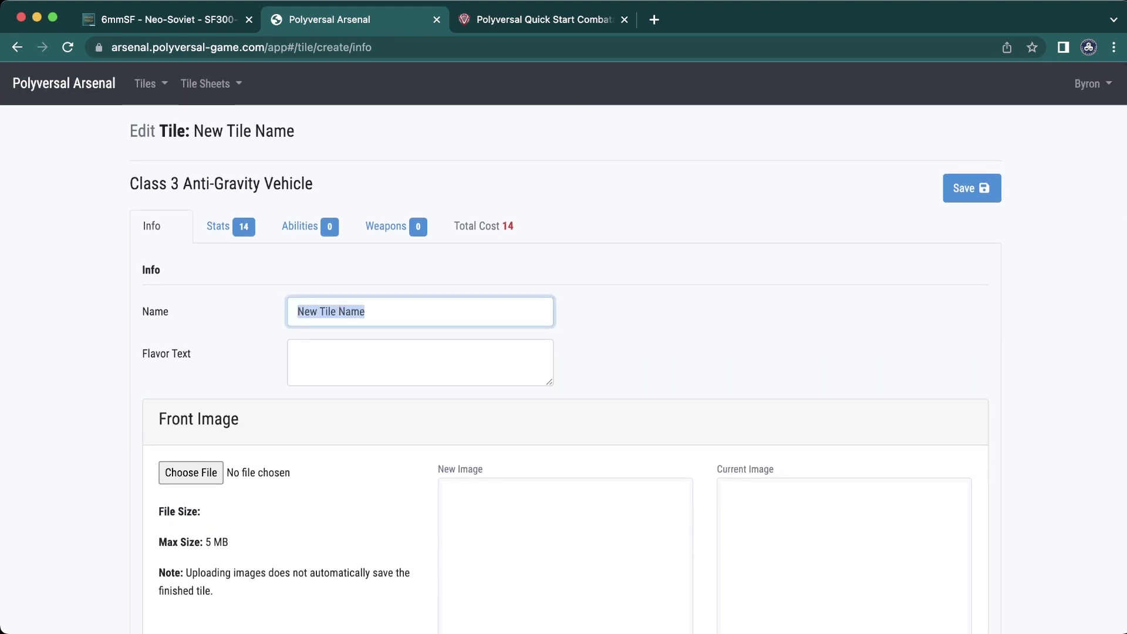
{"action": "type", "text": "M"}
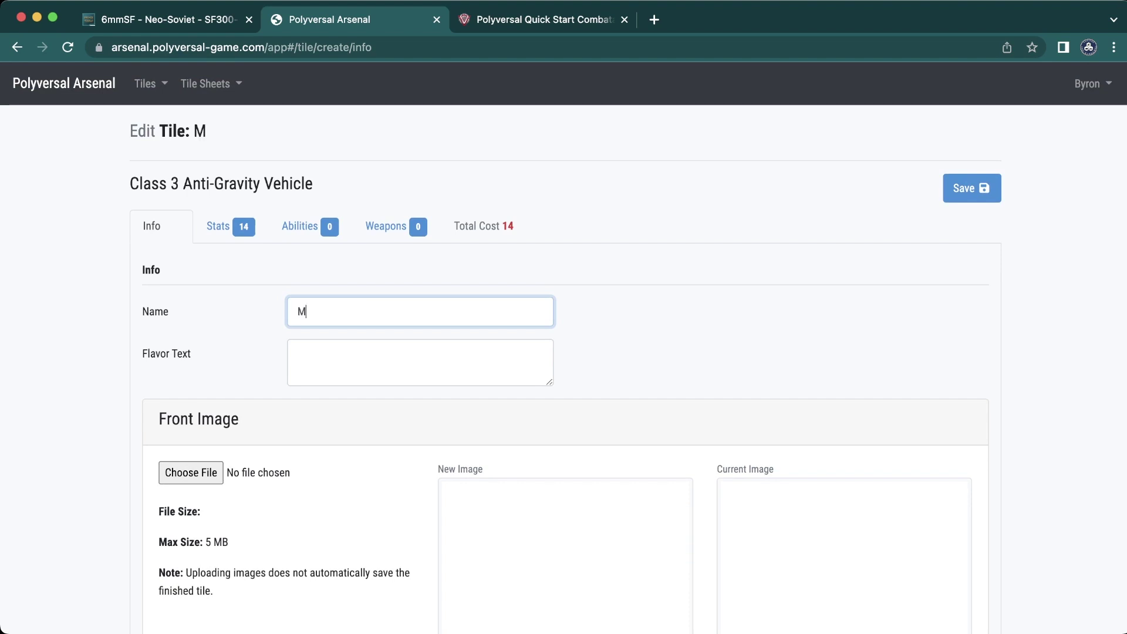
{"action": "type", "text": "ammont ("}
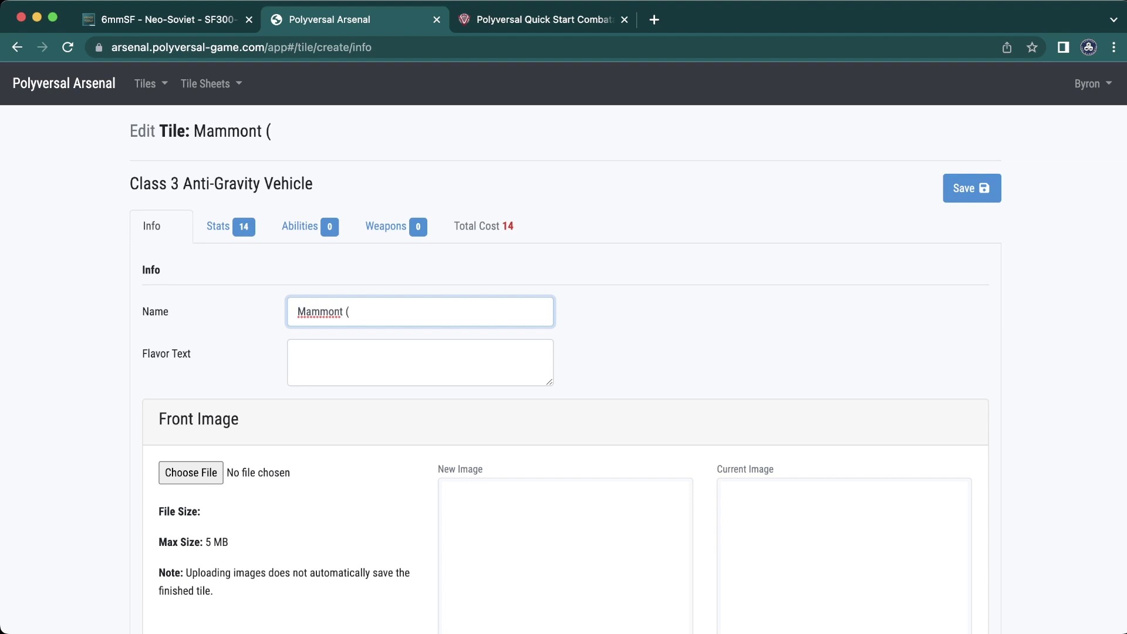
{"action": "type", "text": "Particle)"}
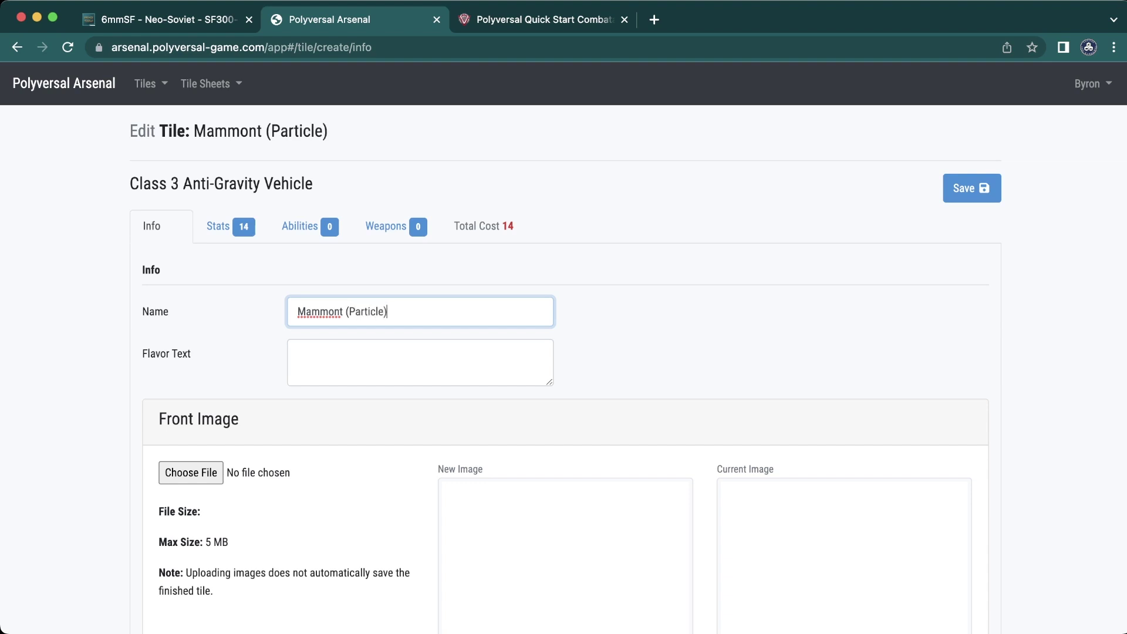
- Enter the flavour text 'Twin Particle Cannons? Yes, Thank You' followed by a person's name
{"action": "left_click", "coordinate": [299, 354]}
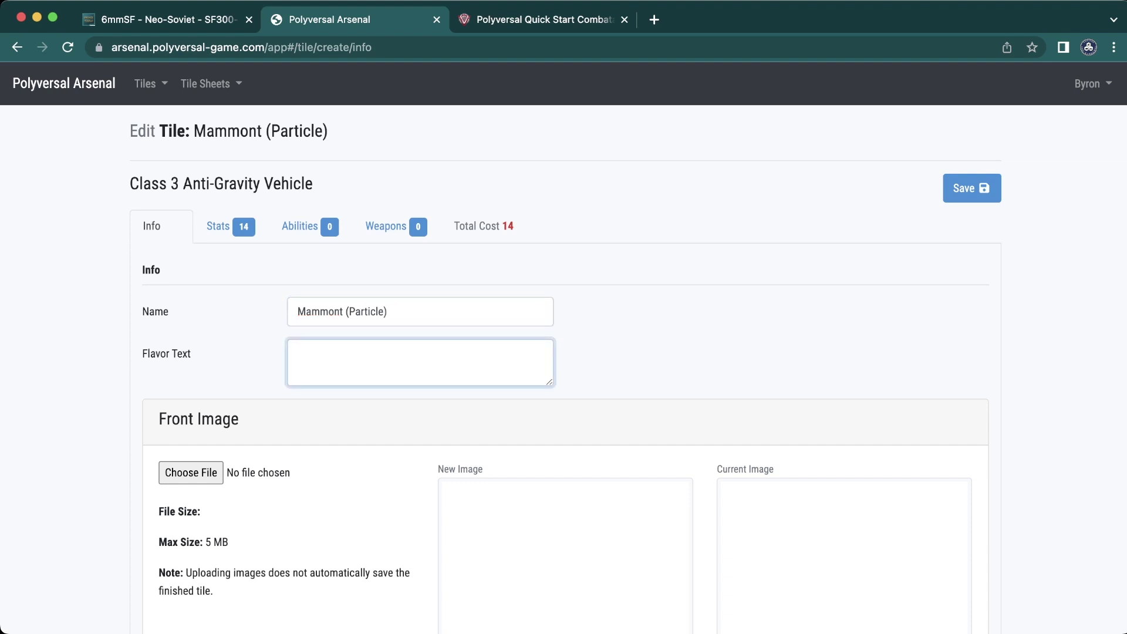
{"action": "type", "text": "Twin Particle Cannons? Y"}
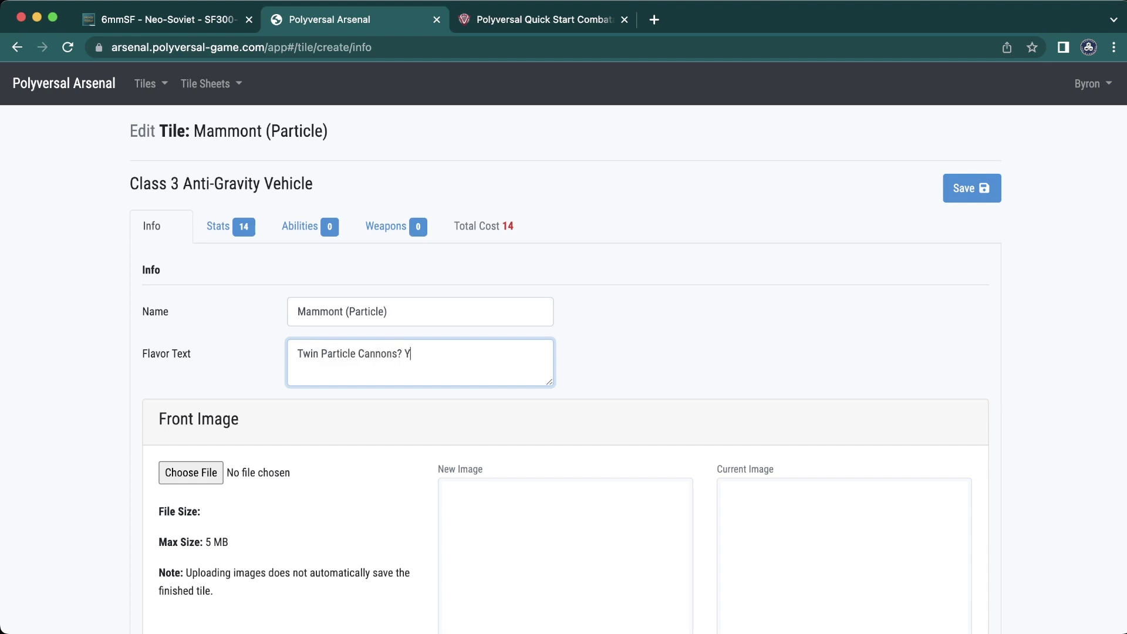
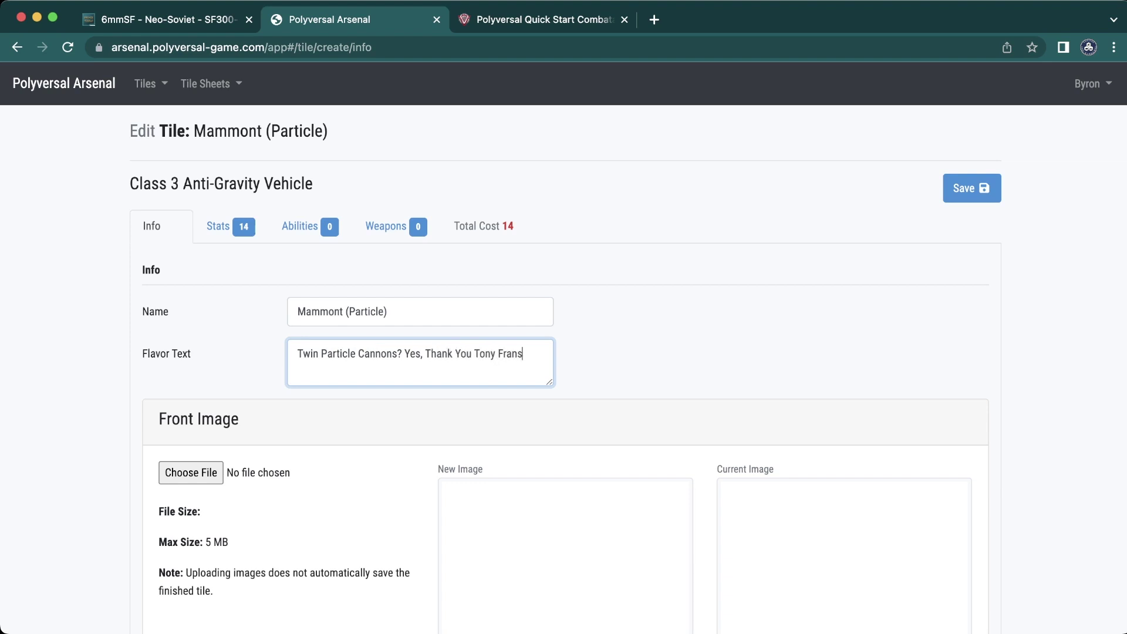
{"action": "scroll", "coordinate": [563, 353], "scroll_direction": "down", "scroll_amount": 9}
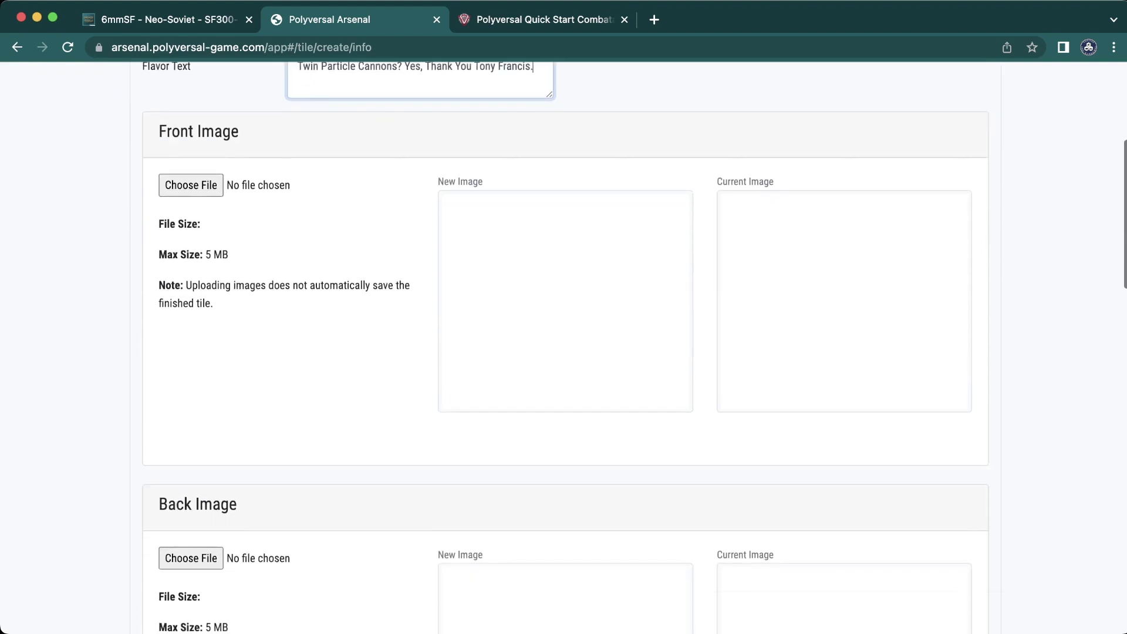
{"action": "scroll", "coordinate": [564, 353], "scroll_direction": "down", "scroll_amount": 10}
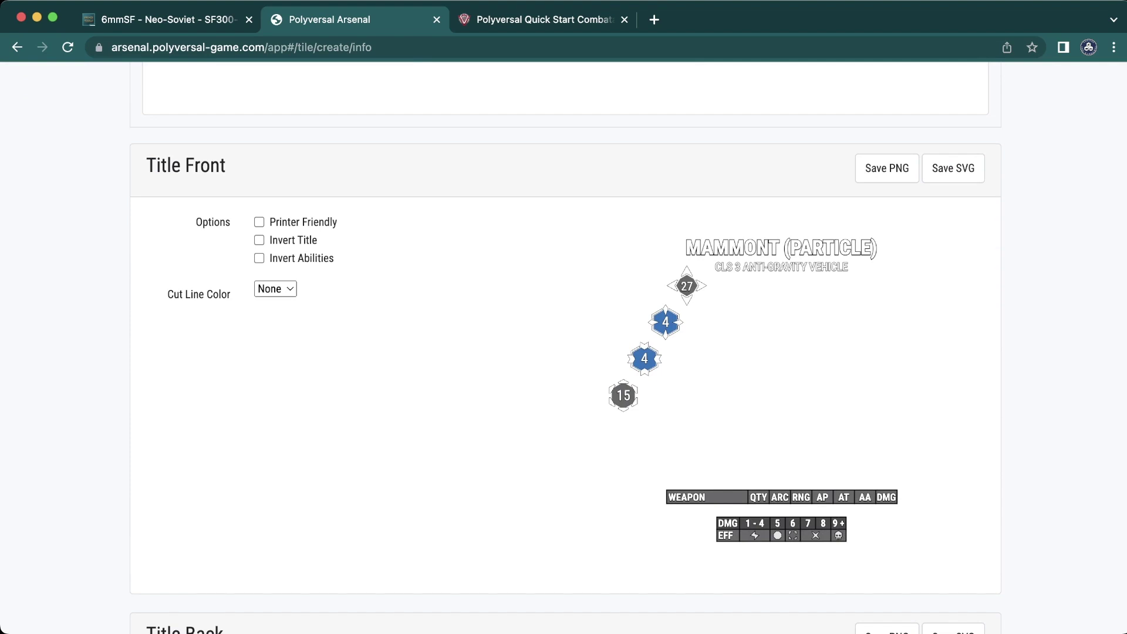
{"action": "left_click", "coordinate": [259, 222]}
{"action": "left_click", "coordinate": [258, 222]}
{"action": "scroll", "coordinate": [564, 352], "scroll_direction": "down", "scroll_amount": 3}
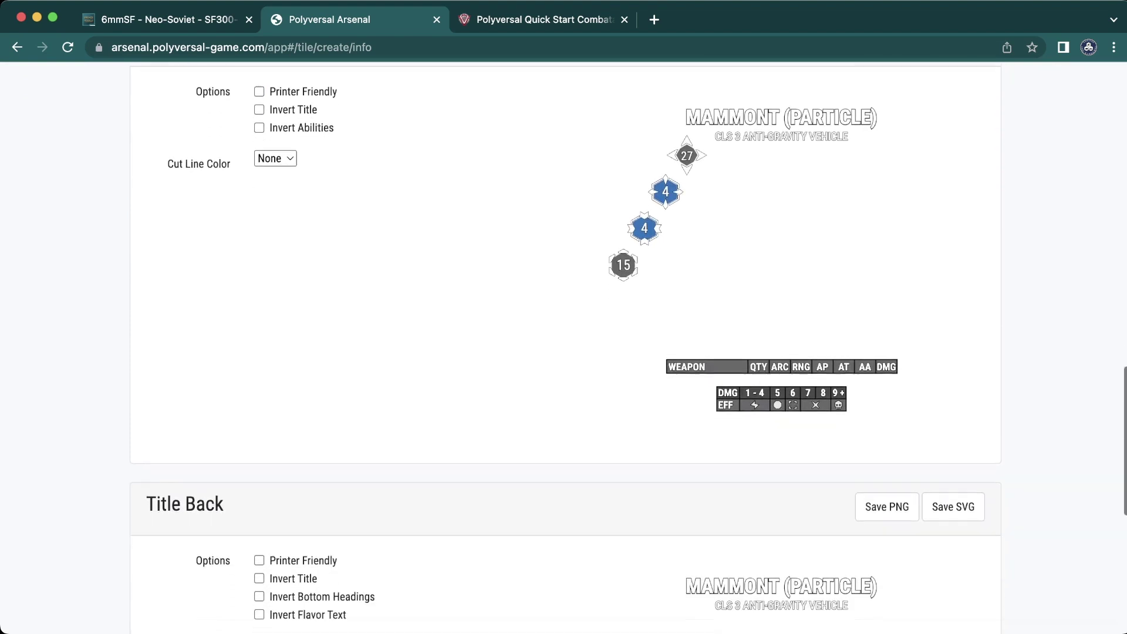
{"action": "scroll", "coordinate": [563, 352], "scroll_direction": "up", "scroll_amount": 5}
{"action": "scroll", "coordinate": [563, 352], "scroll_direction": "up", "scroll_amount": 15}
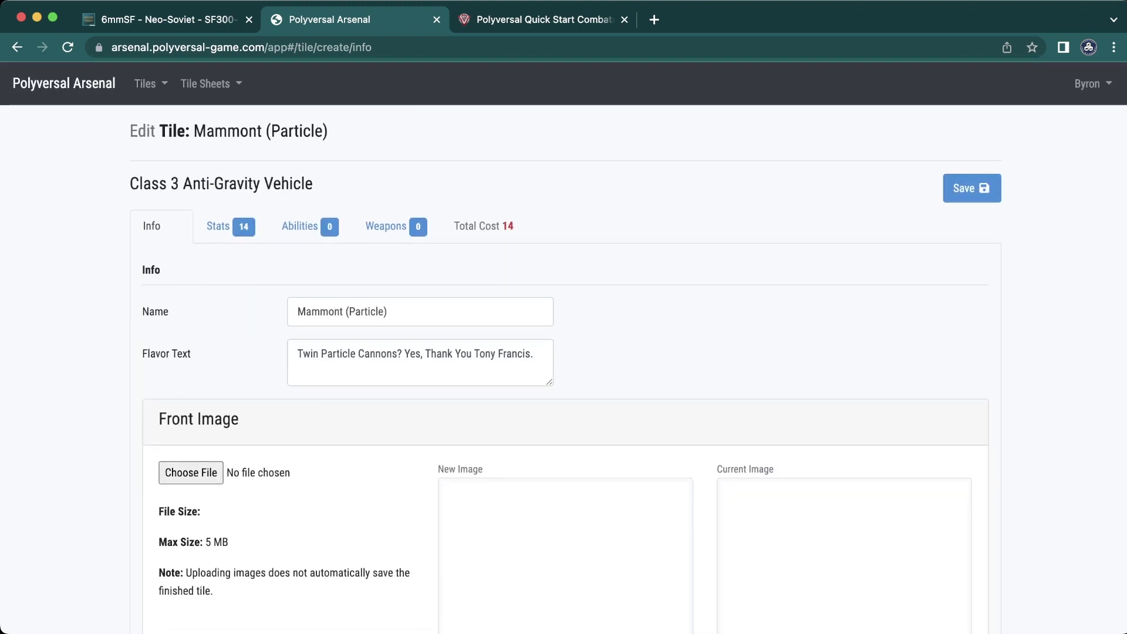
{"action": "scroll", "coordinate": [564, 353], "scroll_direction": "down", "scroll_amount": 5}
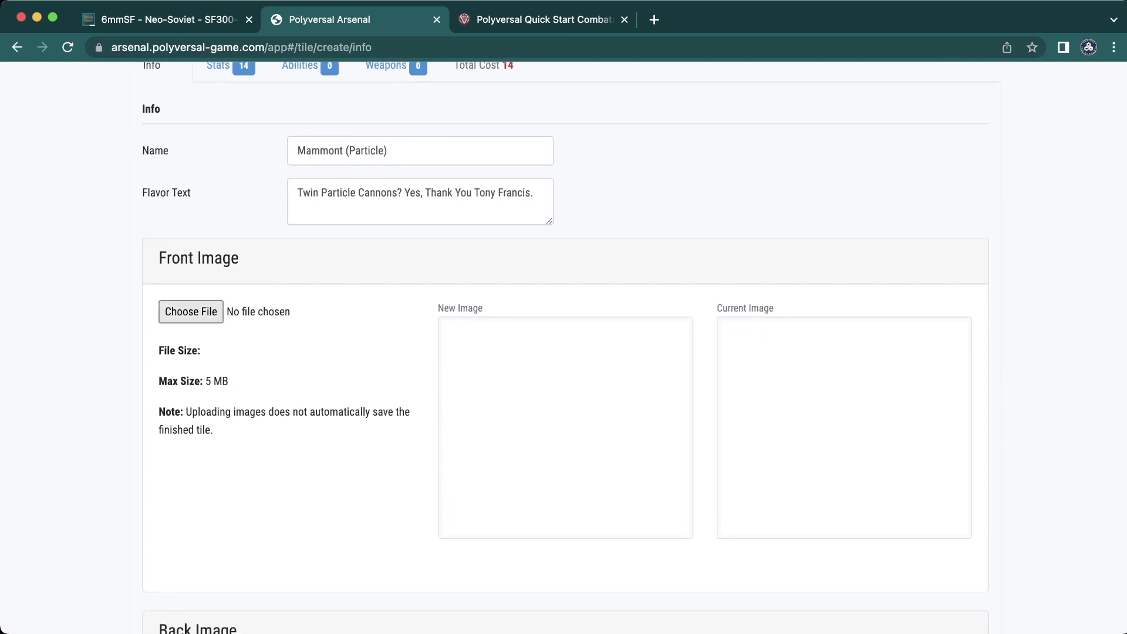
- Choose Mammont_Miniature_BrigadeModels.jpg as the front image and upload it
{"action": "left_click", "coordinate": [191, 311]}
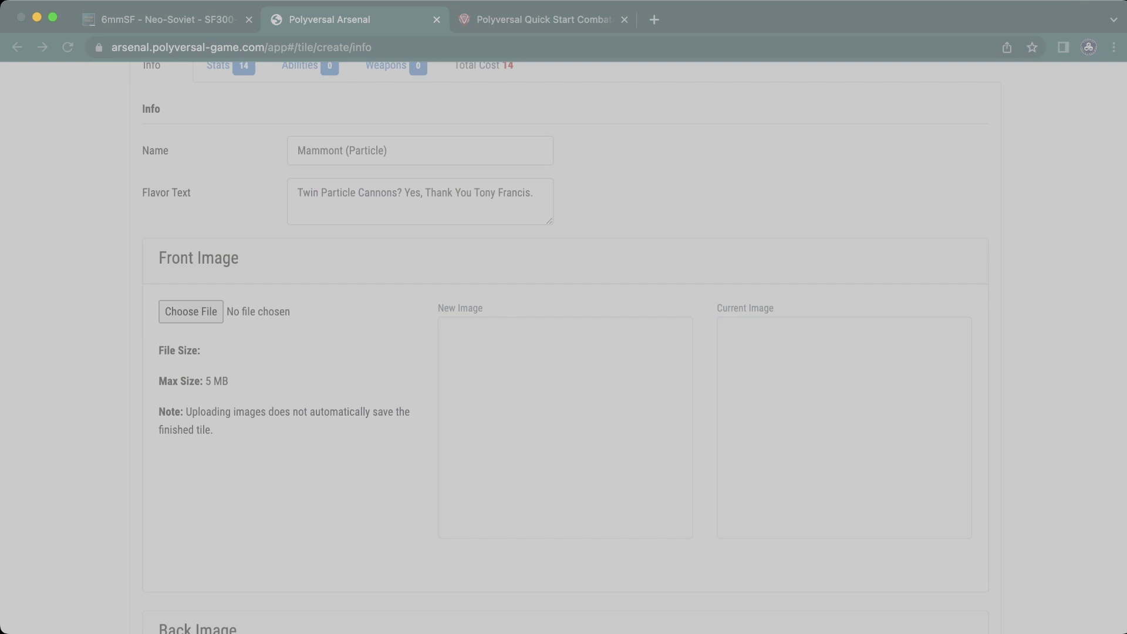
{"action": "key", "text": "Return"}
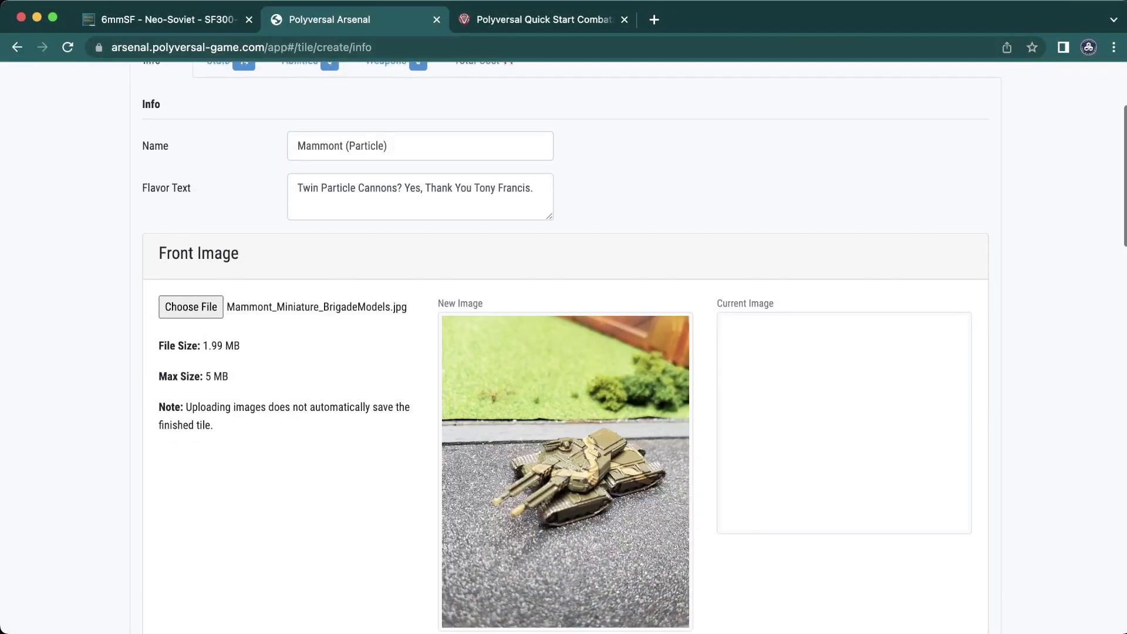
{"action": "scroll", "coordinate": [565, 344], "scroll_direction": "down", "scroll_amount": 2}
{"action": "scroll", "coordinate": [566, 346], "scroll_direction": "down", "scroll_amount": 1}
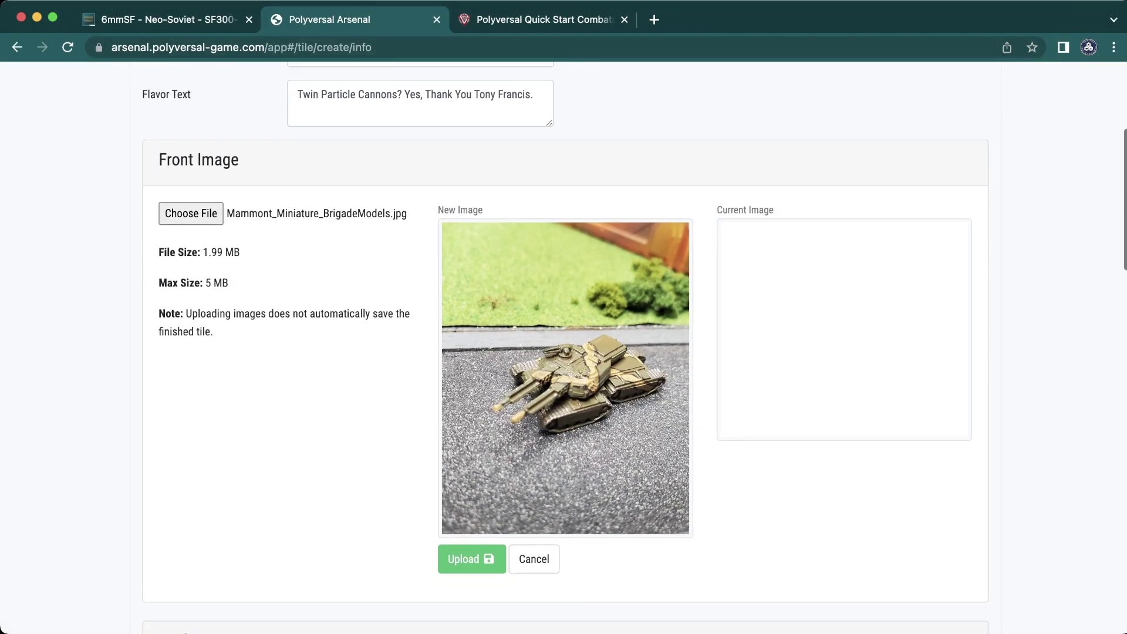
{"action": "left_click", "coordinate": [472, 558]}
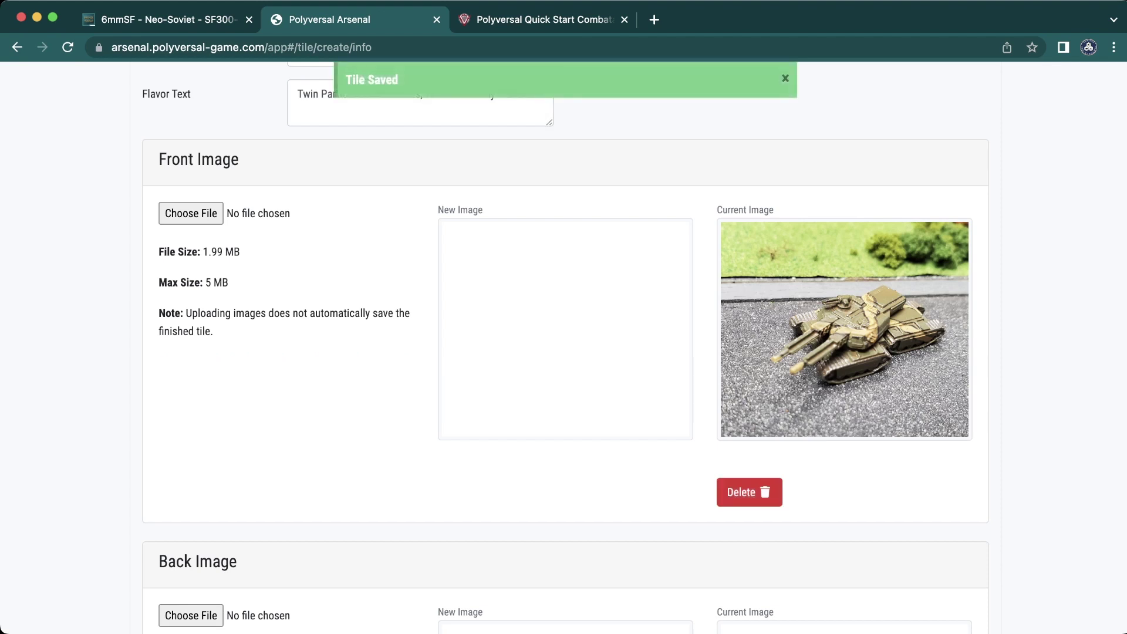
- Upload the same Mammont tank photo as the back image and confirm Save in the warning
{"action": "scroll", "coordinate": [564, 346], "scroll_direction": "down", "scroll_amount": 5}
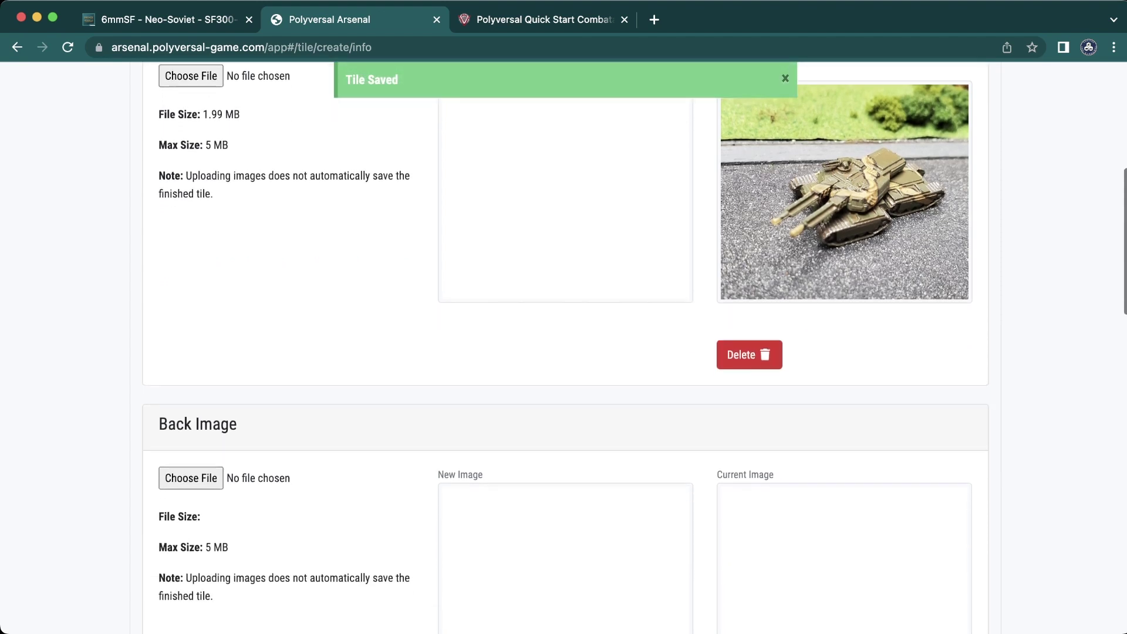
{"action": "scroll", "coordinate": [563, 346], "scroll_direction": "down", "scroll_amount": 1}
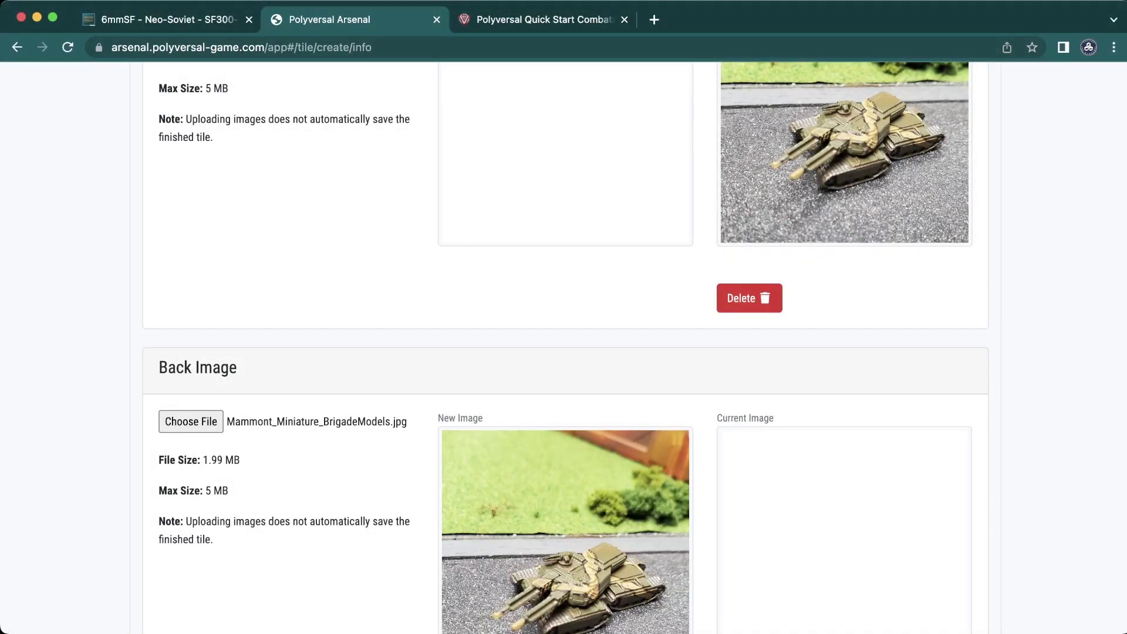
{"action": "scroll", "coordinate": [563, 346], "scroll_direction": "down", "scroll_amount": 6}
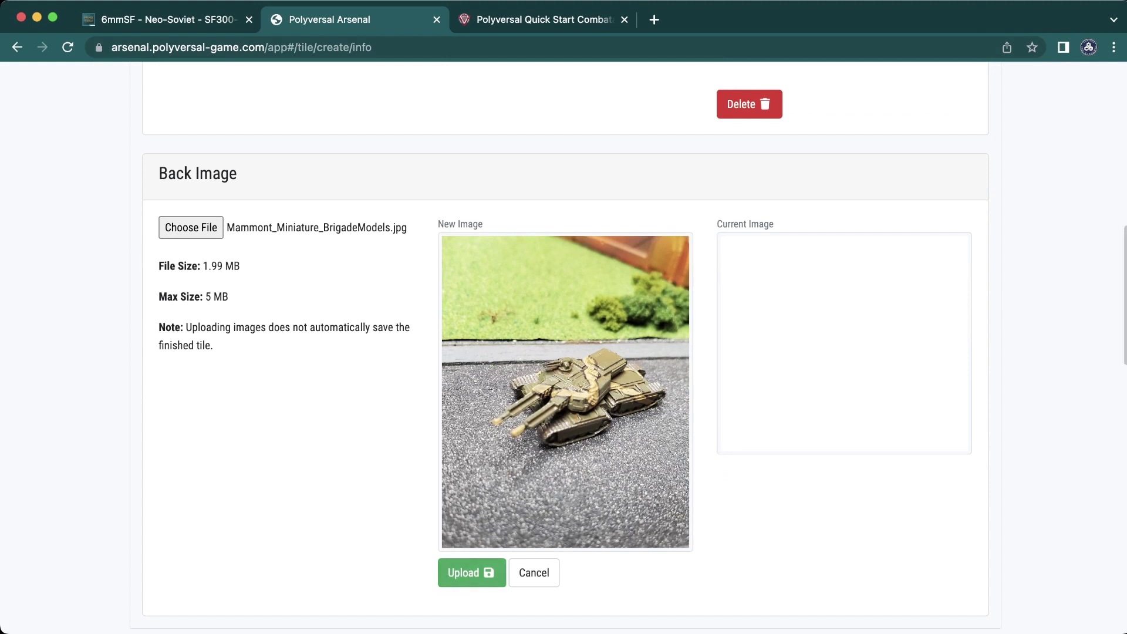
{"action": "left_click", "coordinate": [478, 572]}
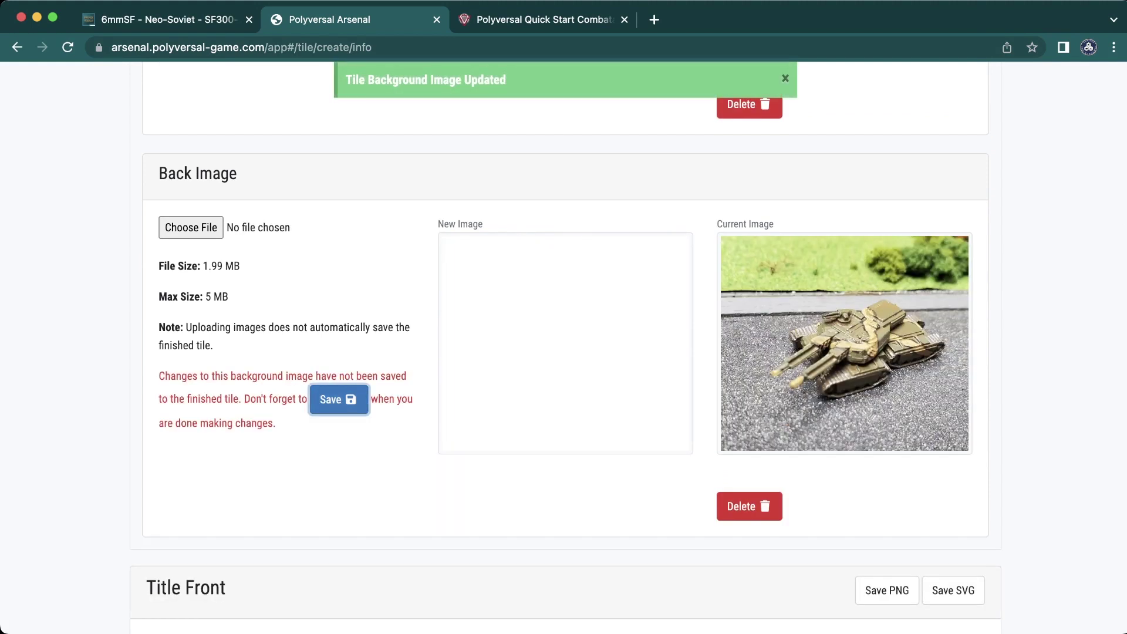
{"action": "left_click", "coordinate": [339, 400]}
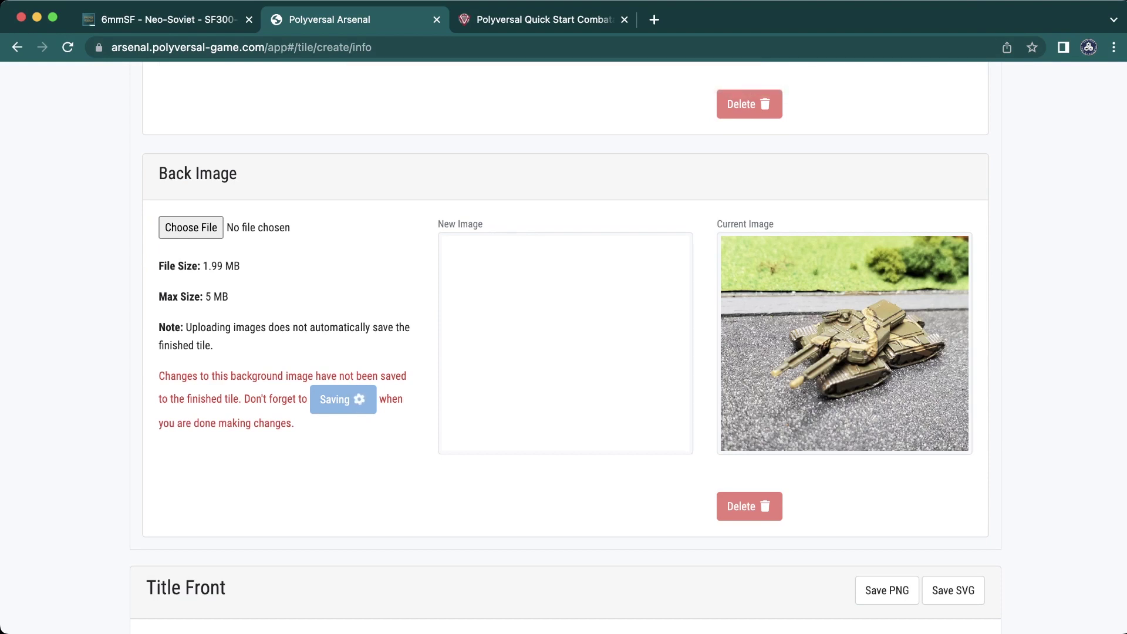
{"action": "scroll", "coordinate": [563, 352], "scroll_direction": "down", "scroll_amount": 7}
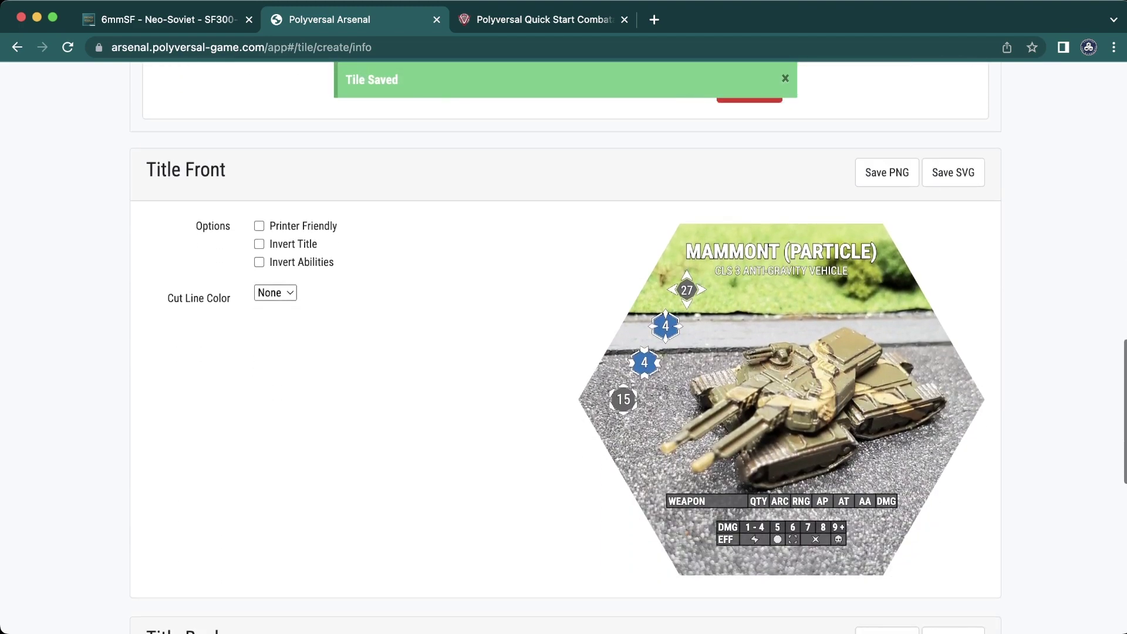
{"action": "scroll", "coordinate": [563, 352], "scroll_direction": "up", "scroll_amount": 10}
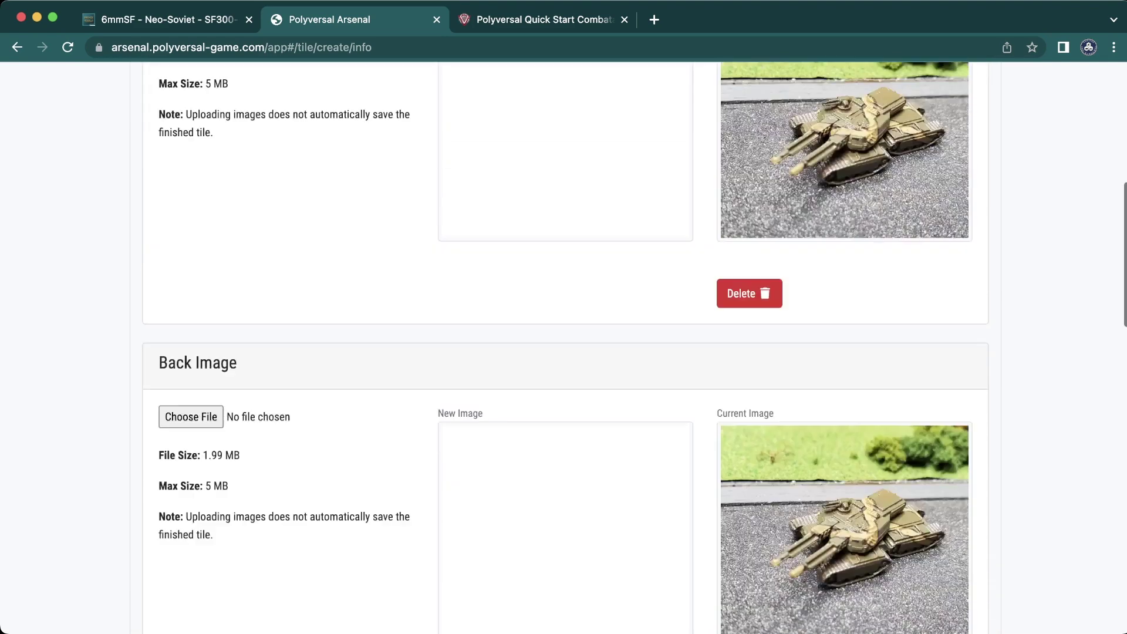
{"action": "scroll", "coordinate": [563, 352], "scroll_direction": "up", "scroll_amount": 5}
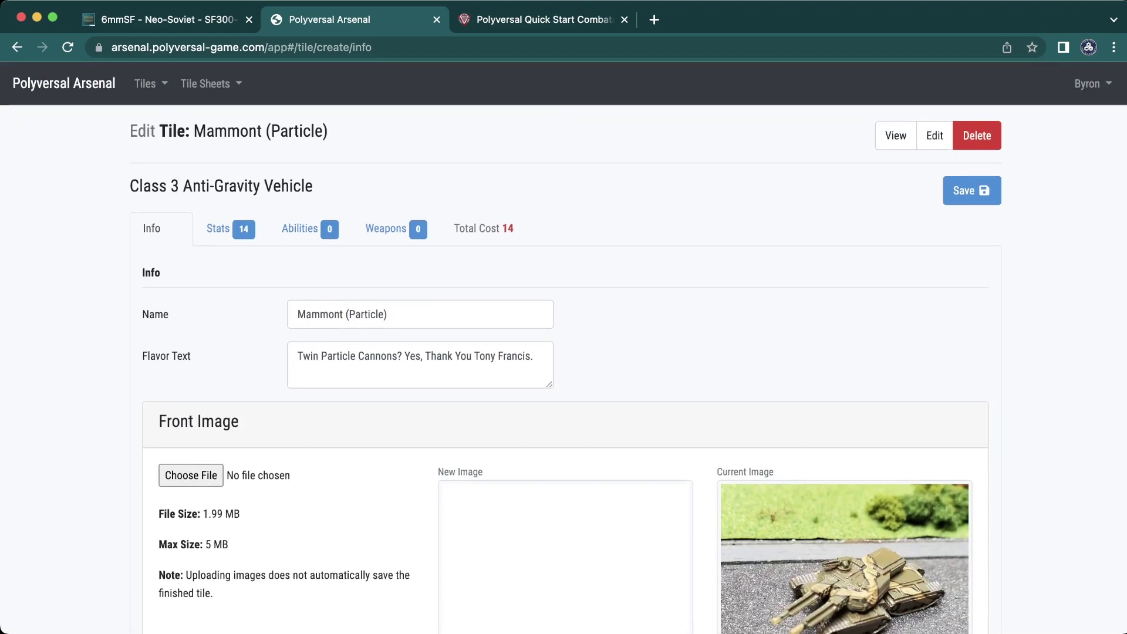
- Scroll to the top to show the Stats page: Class 3 Heavy, Anti-Gravity, total cost 14
{"action": "scroll", "coordinate": [564, 352], "scroll_direction": "up", "scroll_amount": 2}
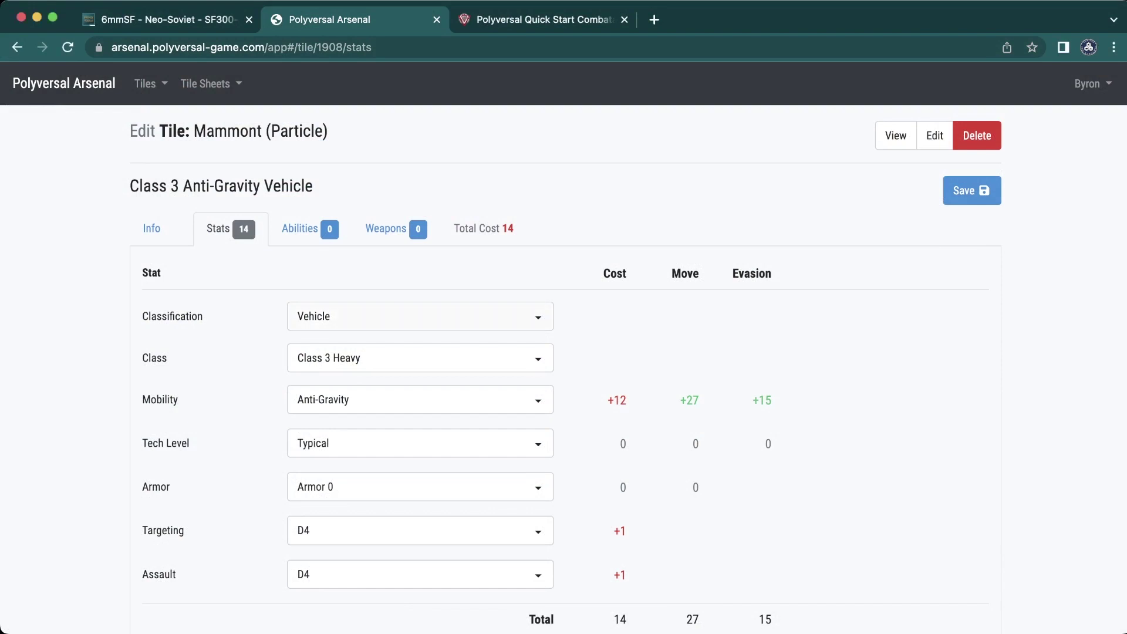
- Keep the classification as Vehicle and change mobility from Anti-Gravity to Tracked
{"action": "left_click", "coordinate": [420, 316]}
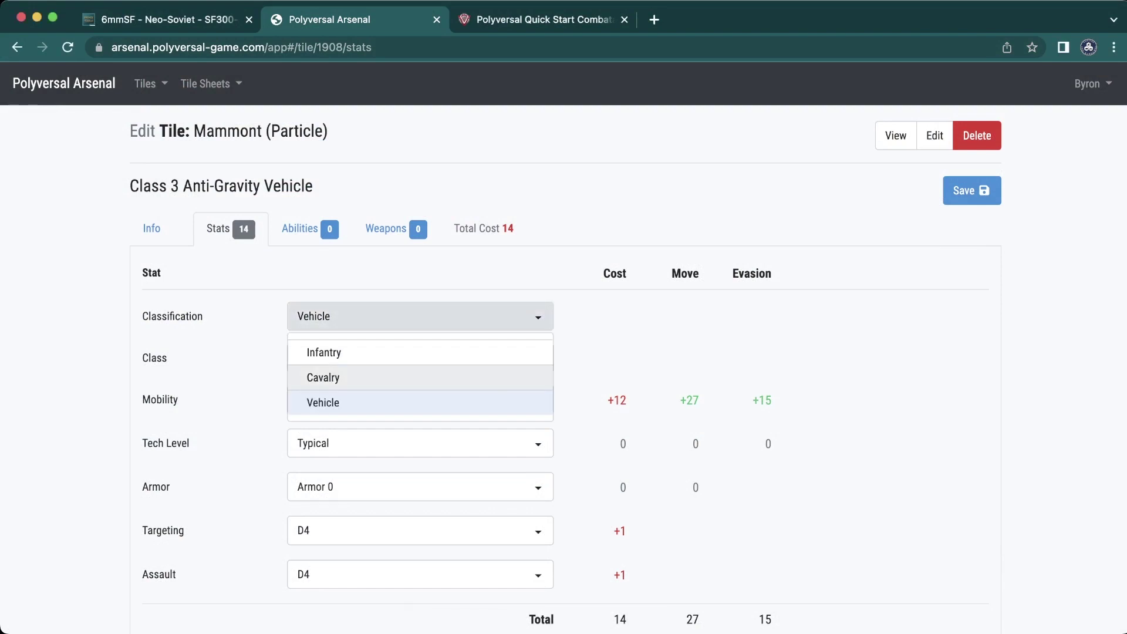
{"action": "left_click", "coordinate": [323, 402]}
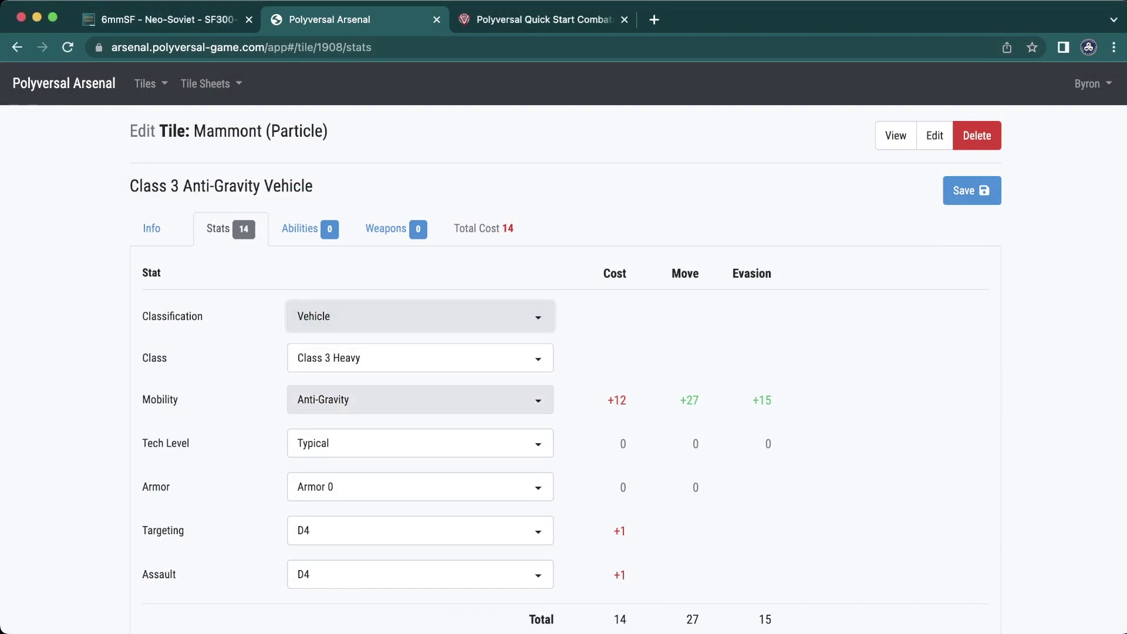
{"action": "left_click", "coordinate": [323, 400]}
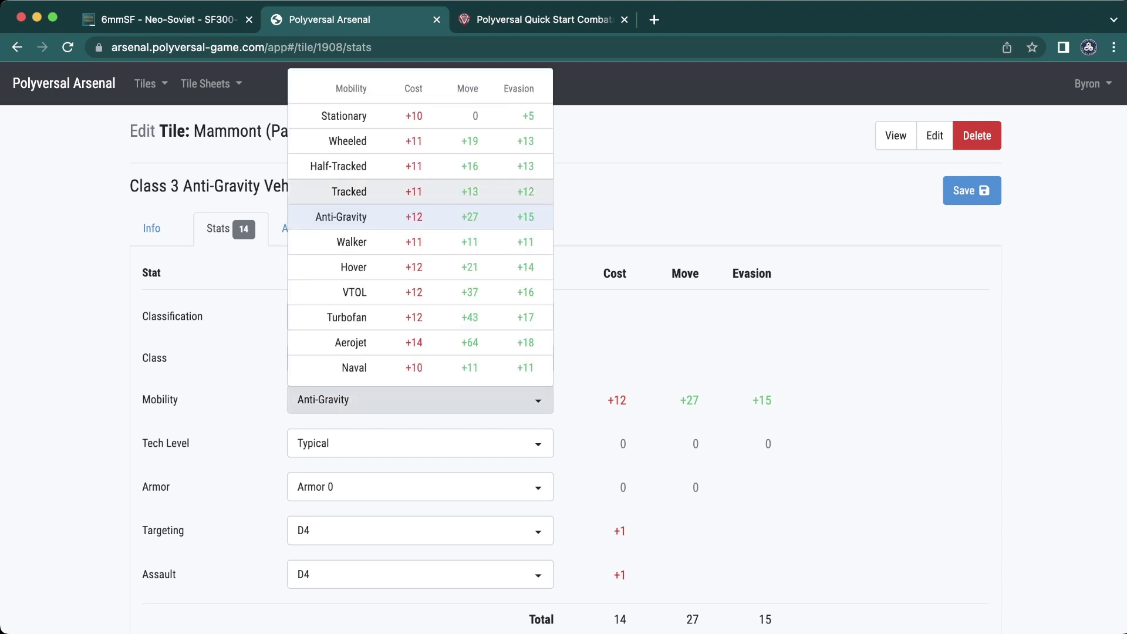
{"action": "left_click", "coordinate": [350, 191]}
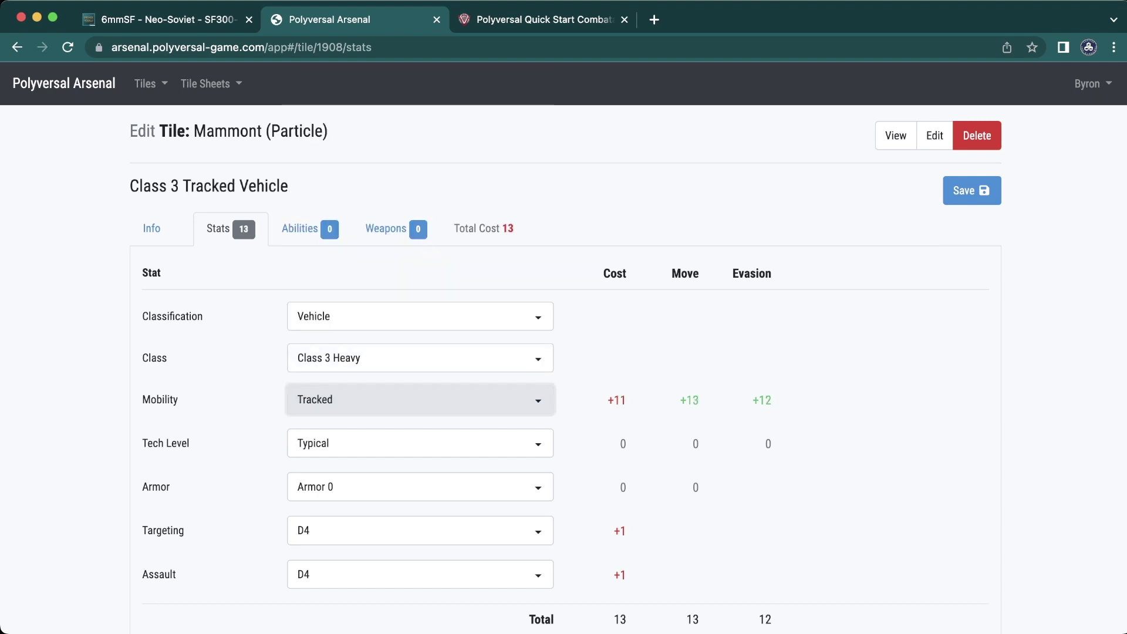
{"action": "scroll", "coordinate": [564, 349], "scroll_direction": "down", "scroll_amount": 2}
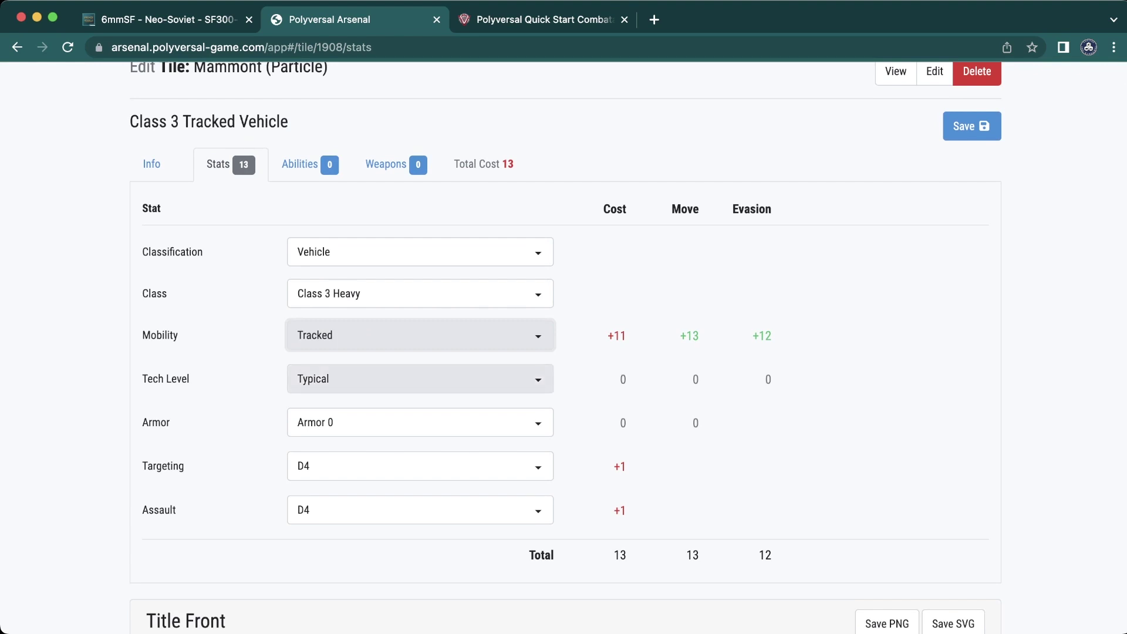
- Leave tech level at Typical and confirm mobility stays Tracked, total cost now 13
{"action": "left_click", "coordinate": [420, 379]}
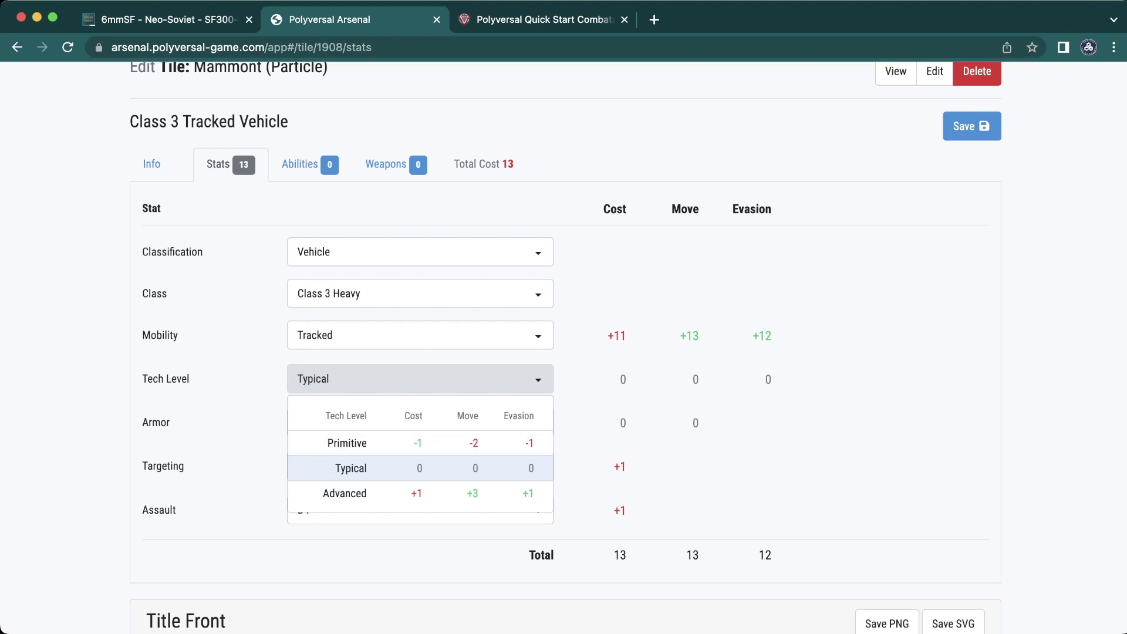
{"action": "left_click", "coordinate": [351, 468]}
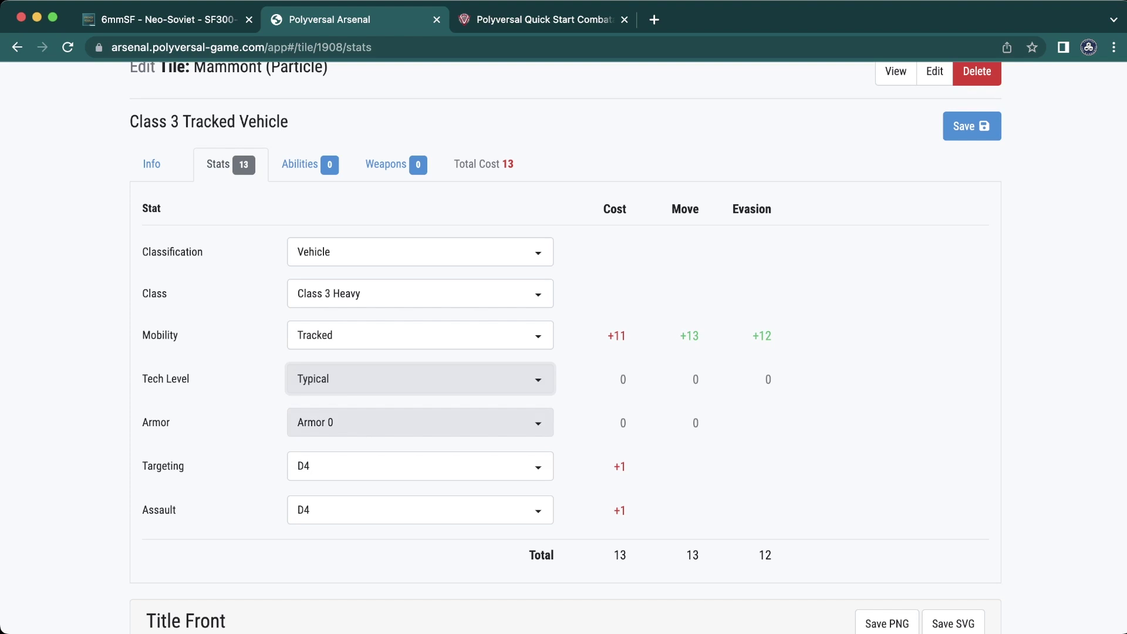
{"action": "scroll", "coordinate": [420, 422], "scroll_direction": "down", "scroll_amount": 2}
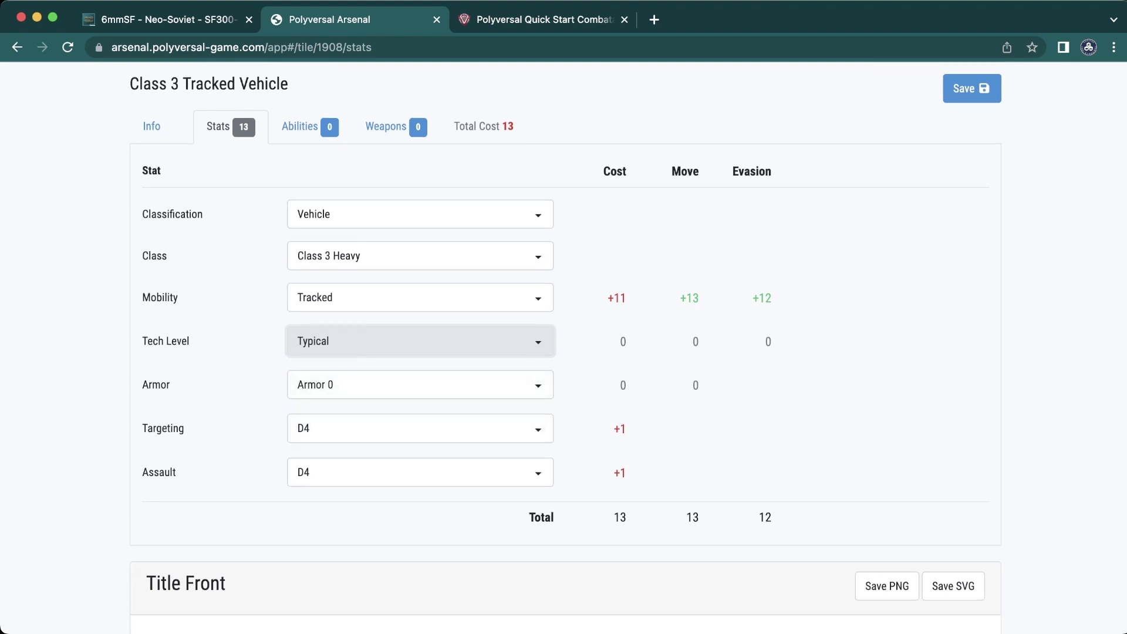
{"action": "left_click", "coordinate": [420, 298]}
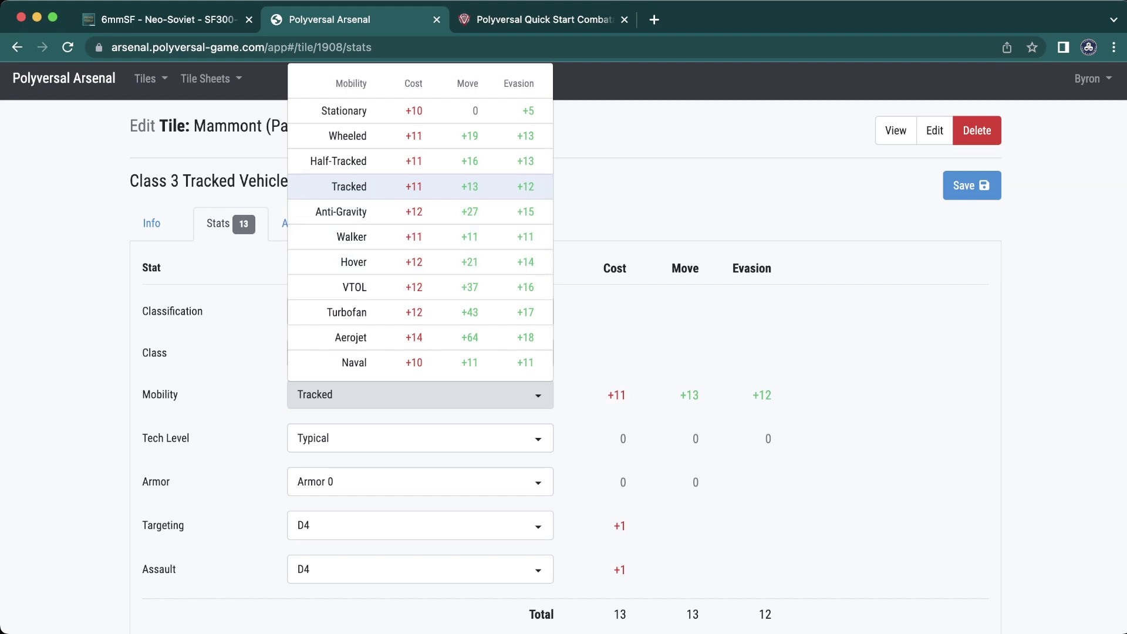
{"action": "key", "text": "Escape"}
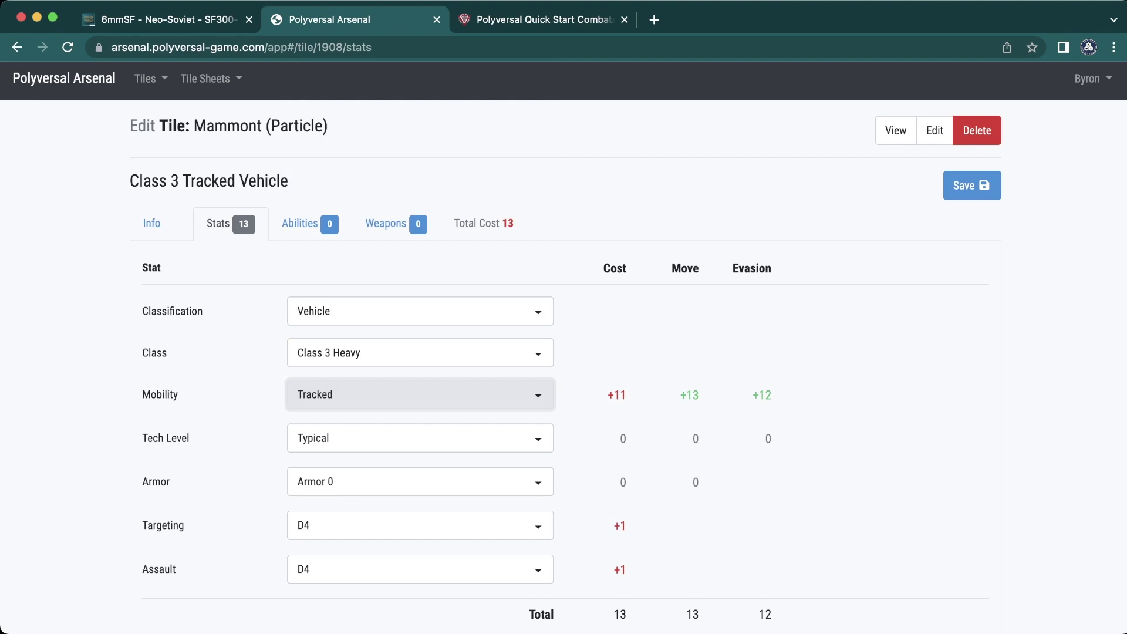
{"action": "scroll", "coordinate": [564, 352], "scroll_direction": "down", "scroll_amount": 3}
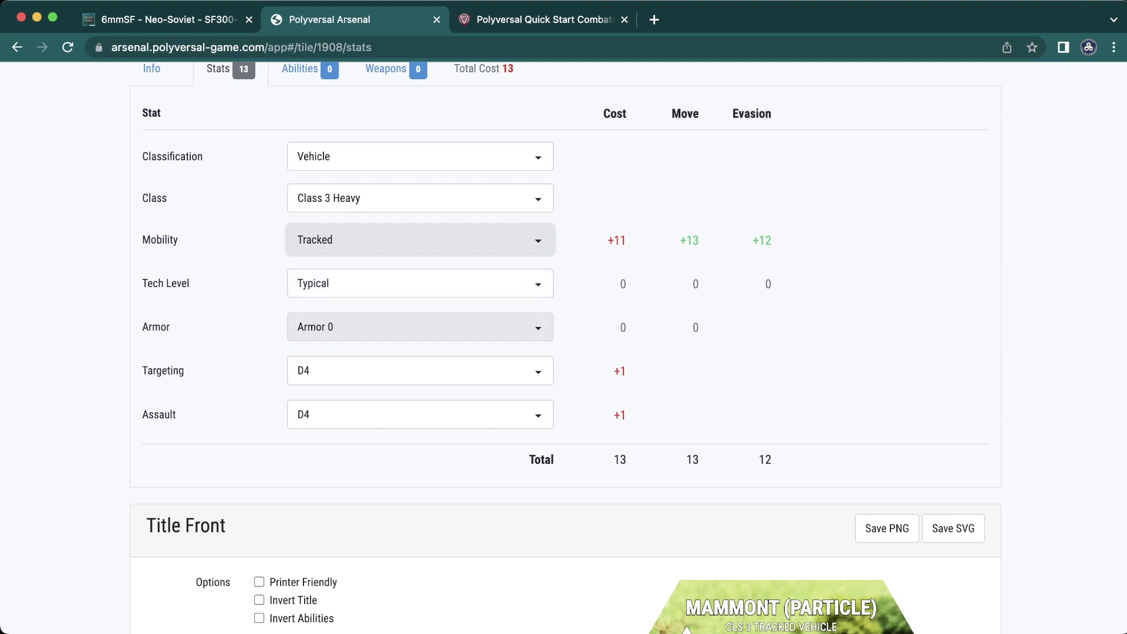
{"action": "left_click", "coordinate": [419, 327]}
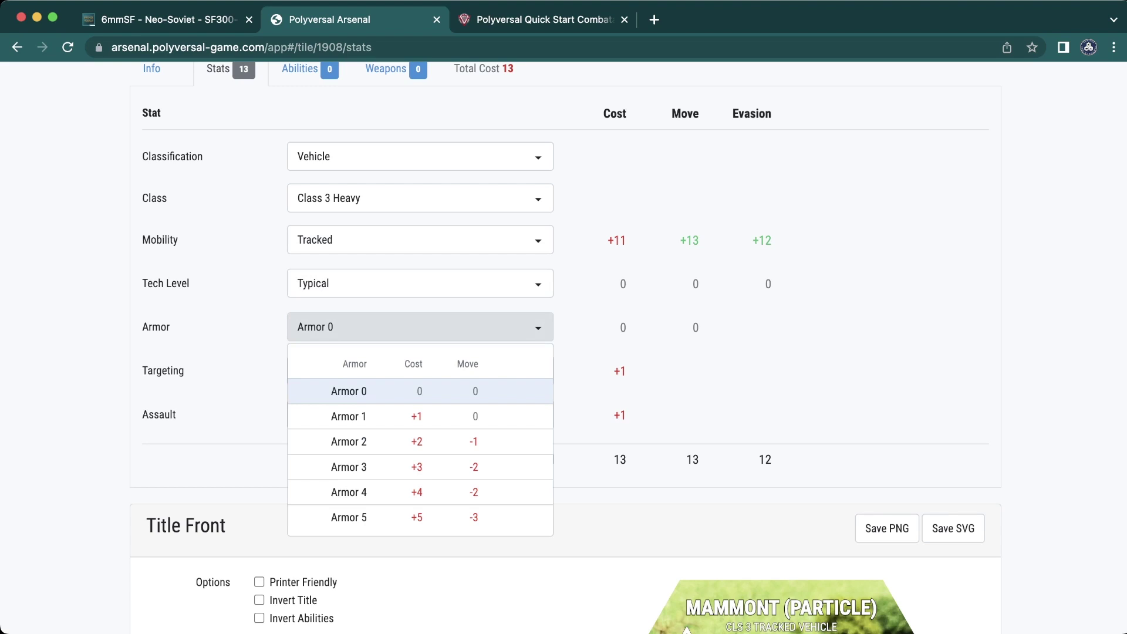
- Set Armor to Armor 3 and change the class to Class 2 Main, dropping cost to 11
{"action": "left_click", "coordinate": [348, 467]}
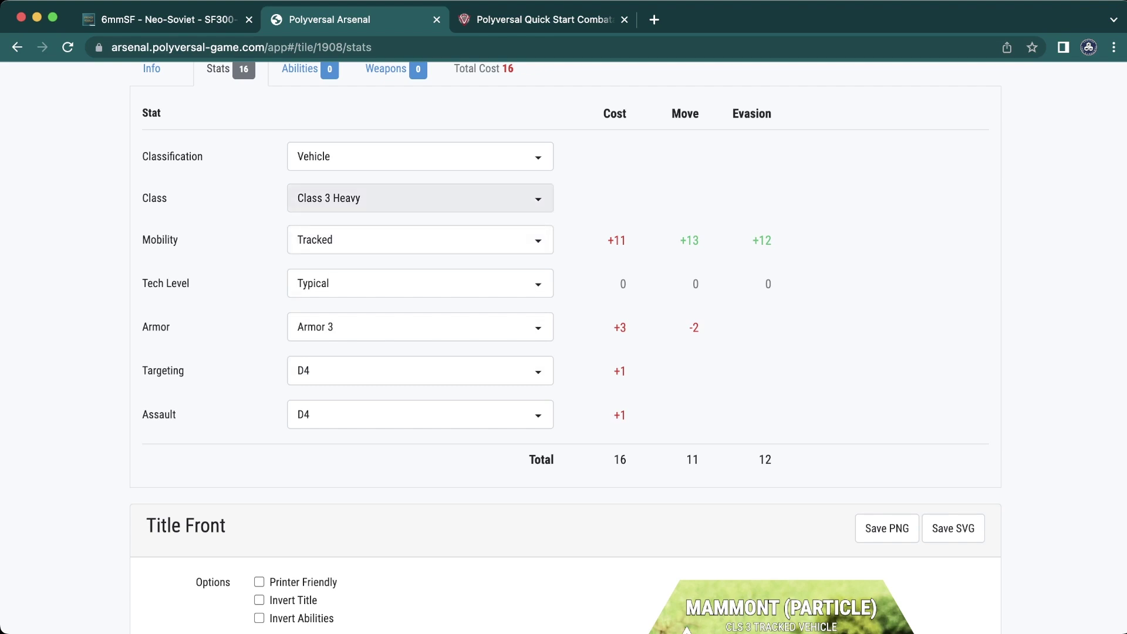
{"action": "left_click", "coordinate": [420, 198]}
{"action": "left_click", "coordinate": [352, 259]}
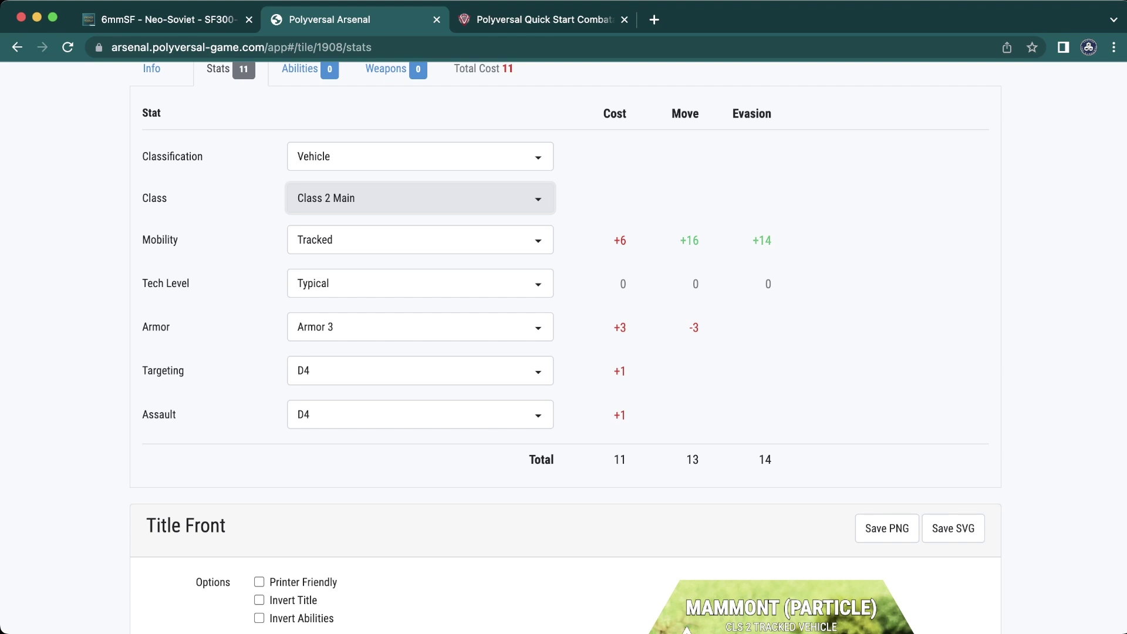
{"action": "left_click", "coordinate": [420, 327]}
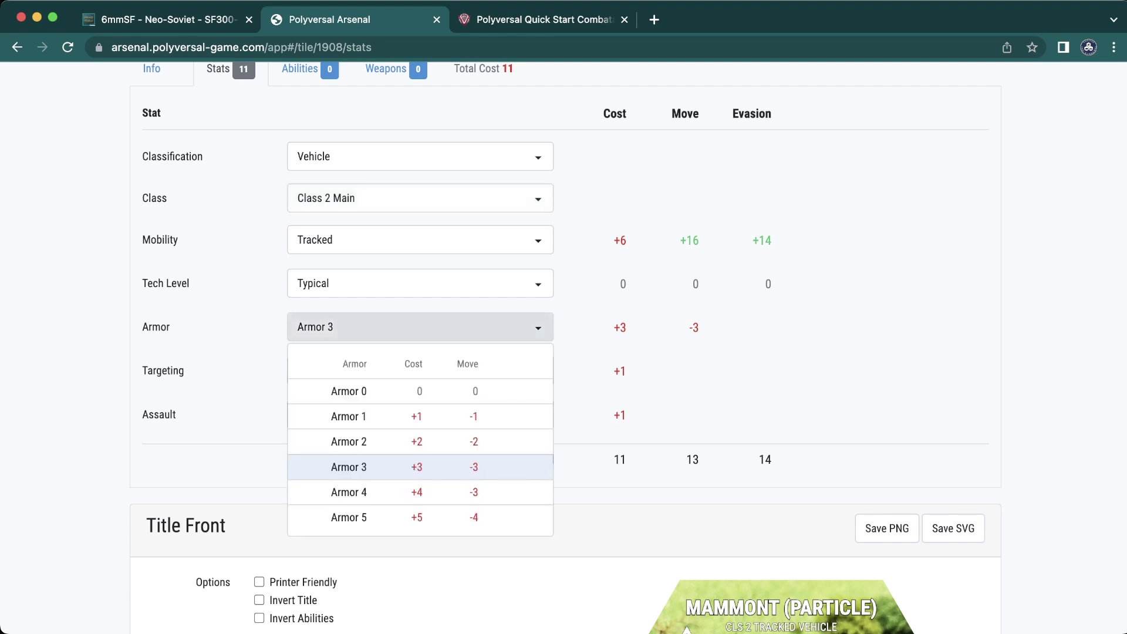
{"action": "key", "text": "Escape"}
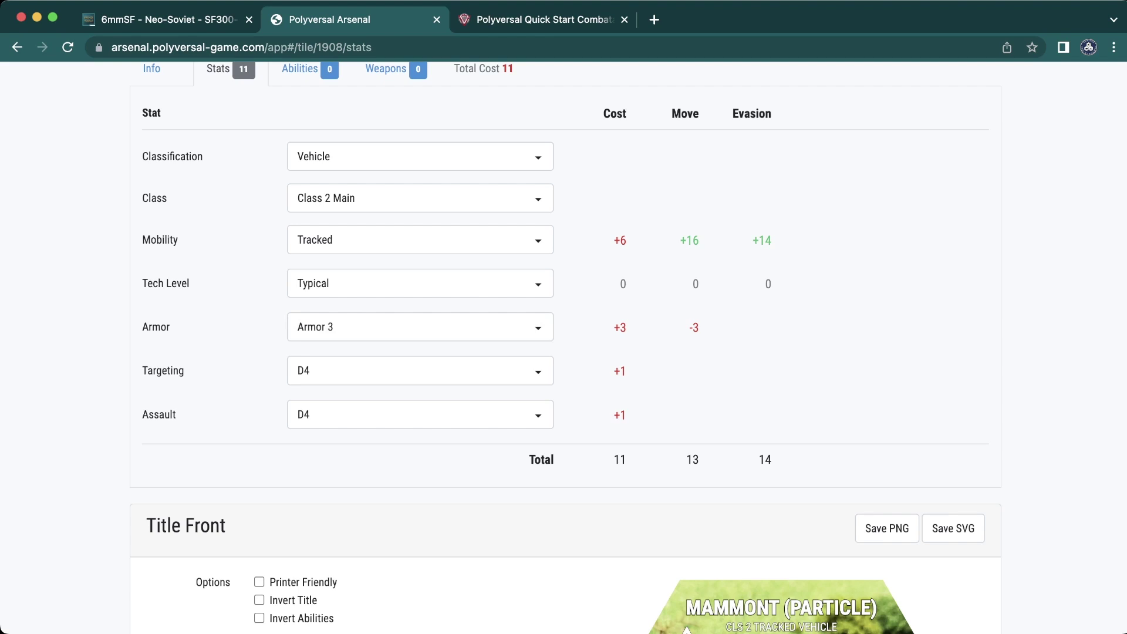
{"action": "left_click", "coordinate": [420, 197]}
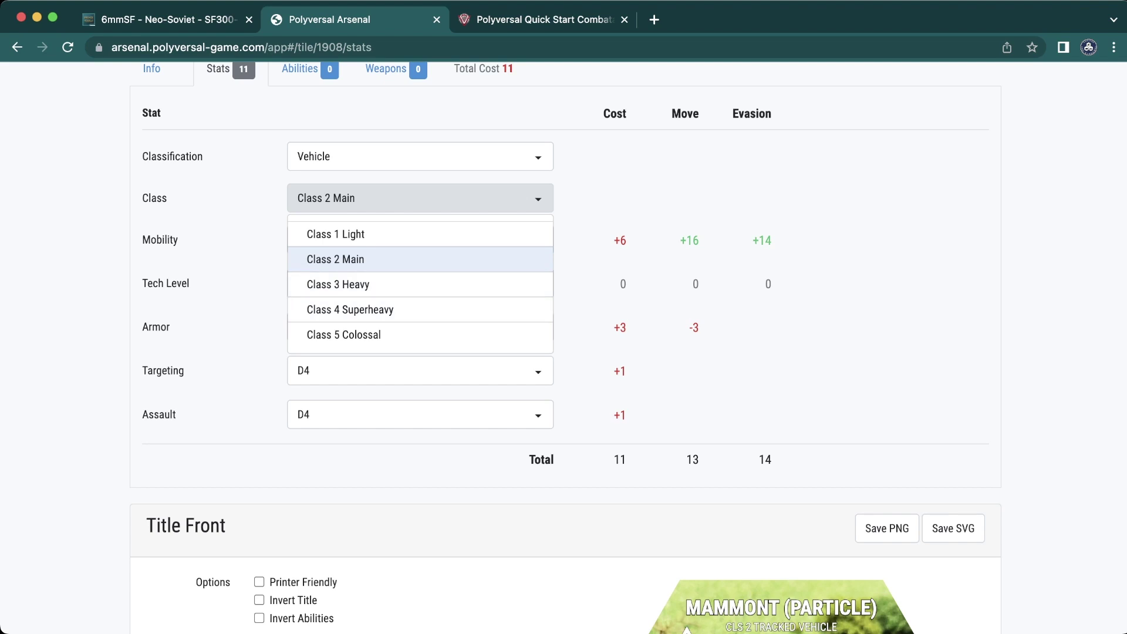
- Recheck the armor options, keeping Class 2 Main and Armor 3 unchanged
{"action": "key", "text": "Escape"}
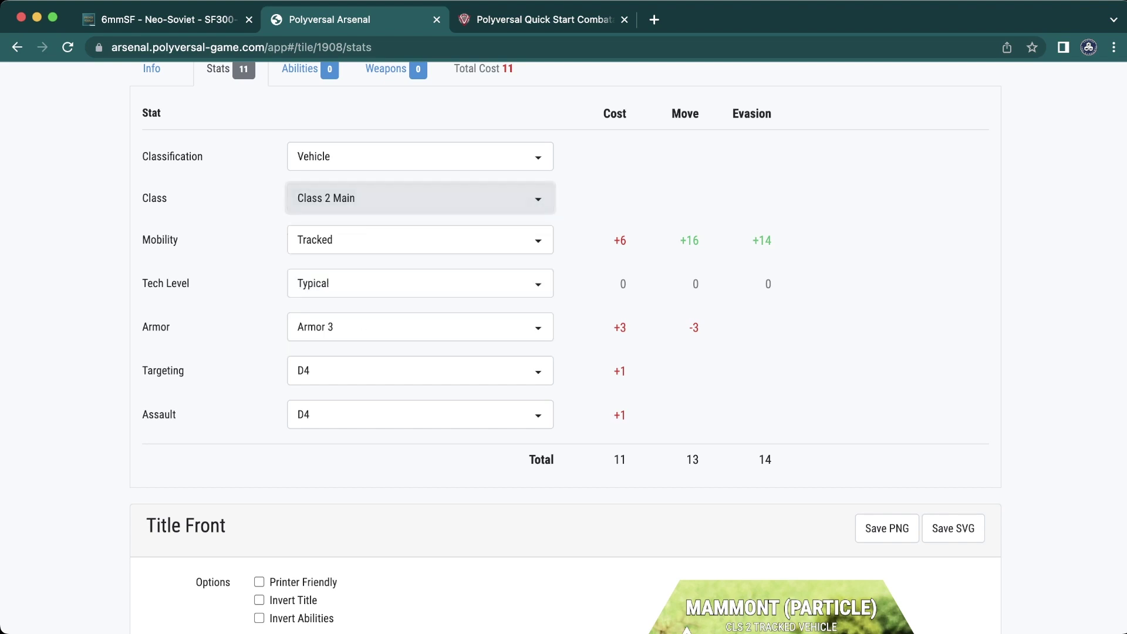
{"action": "left_click", "coordinate": [410, 327]}
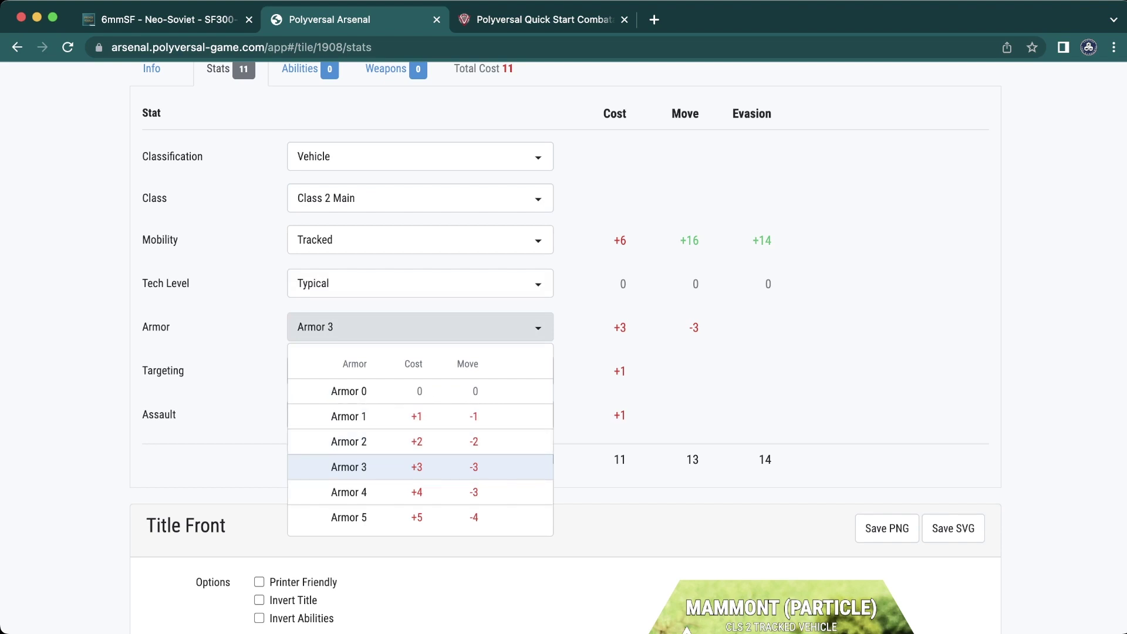
{"action": "key", "text": "Escape"}
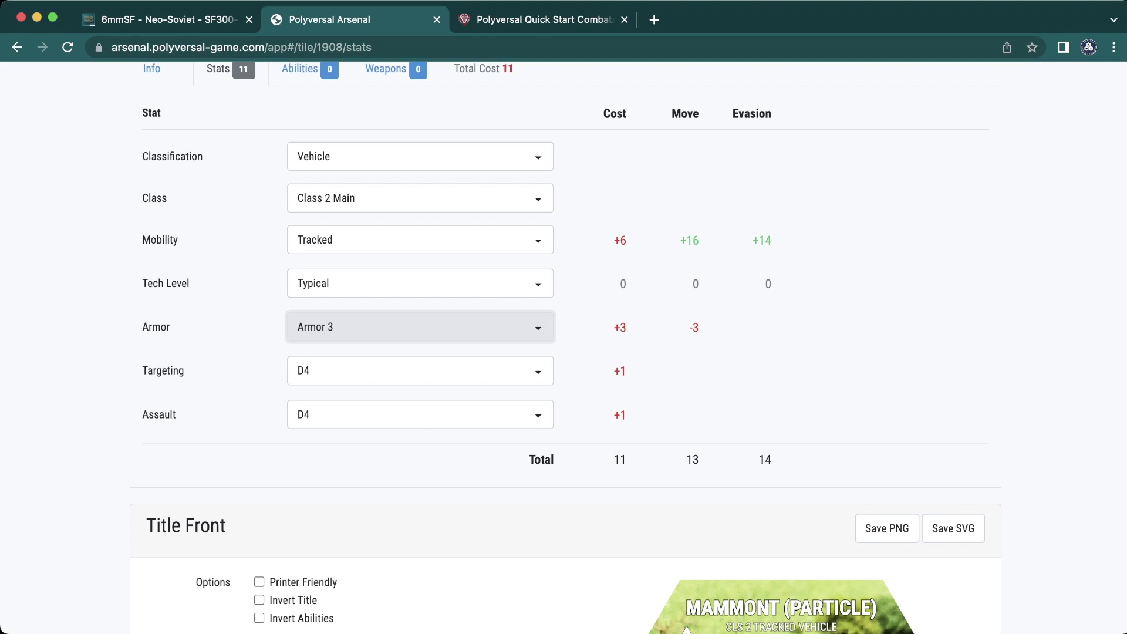
{"action": "left_click", "coordinate": [420, 327]}
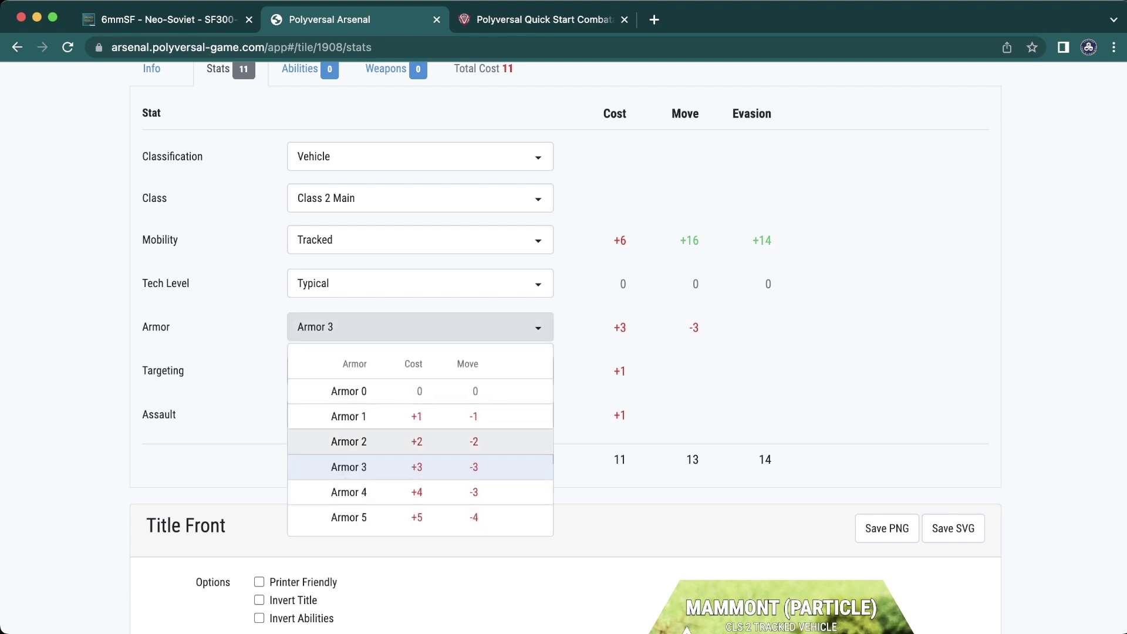
{"action": "key", "text": "Escape"}
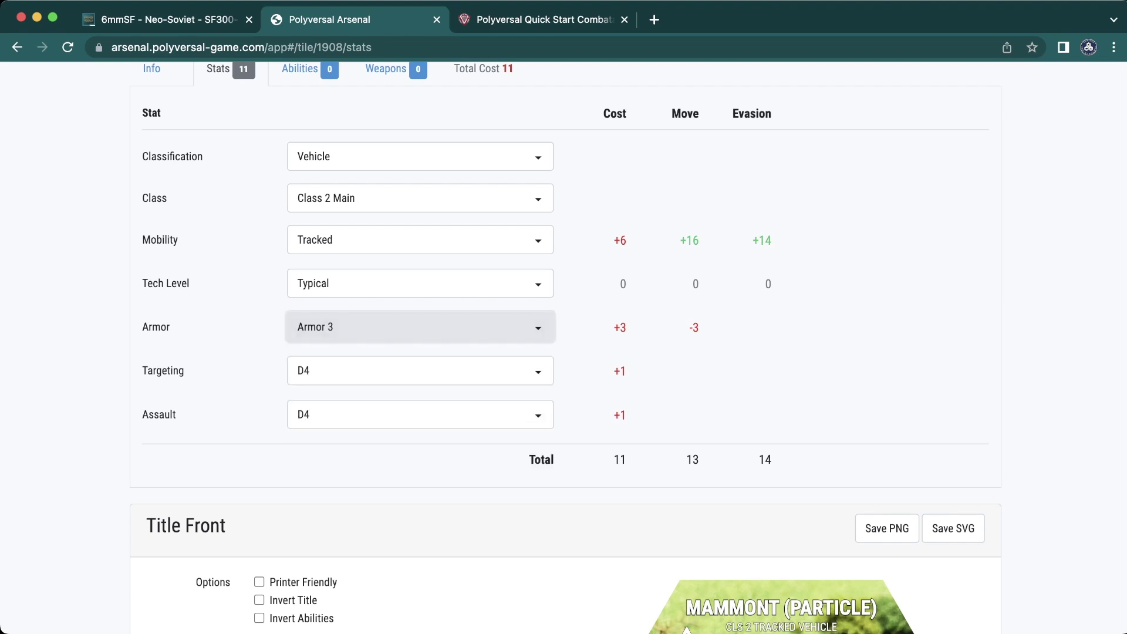
- Raise Targeting from D4 to D6 using the keyboard, bringing total cost to 12
{"action": "key", "text": "Tab"}
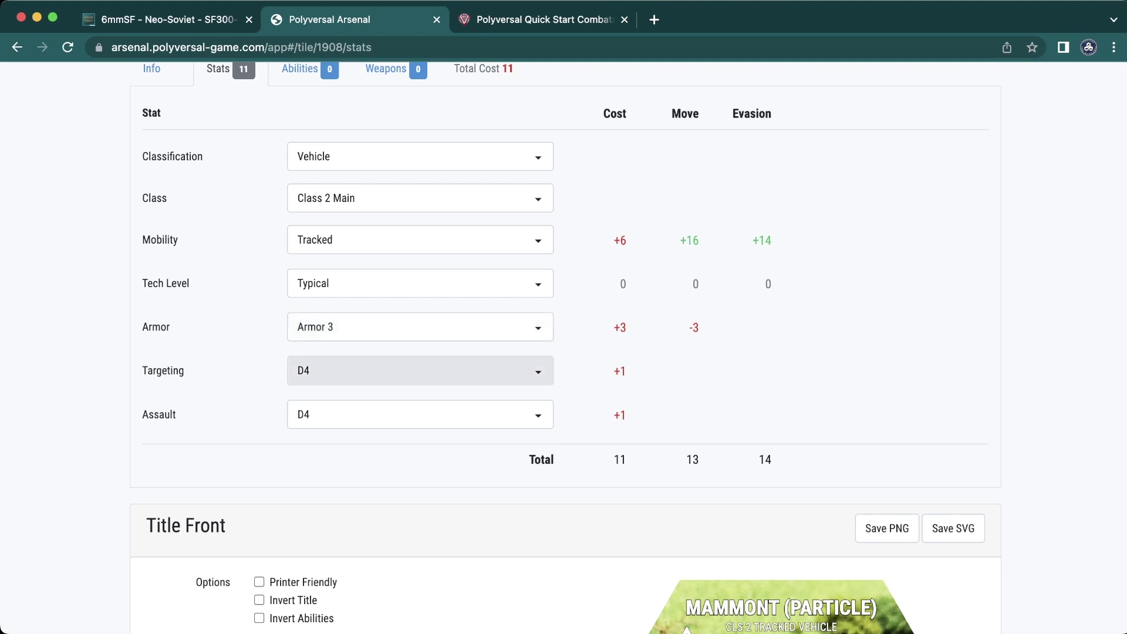
{"action": "key", "text": "space"}
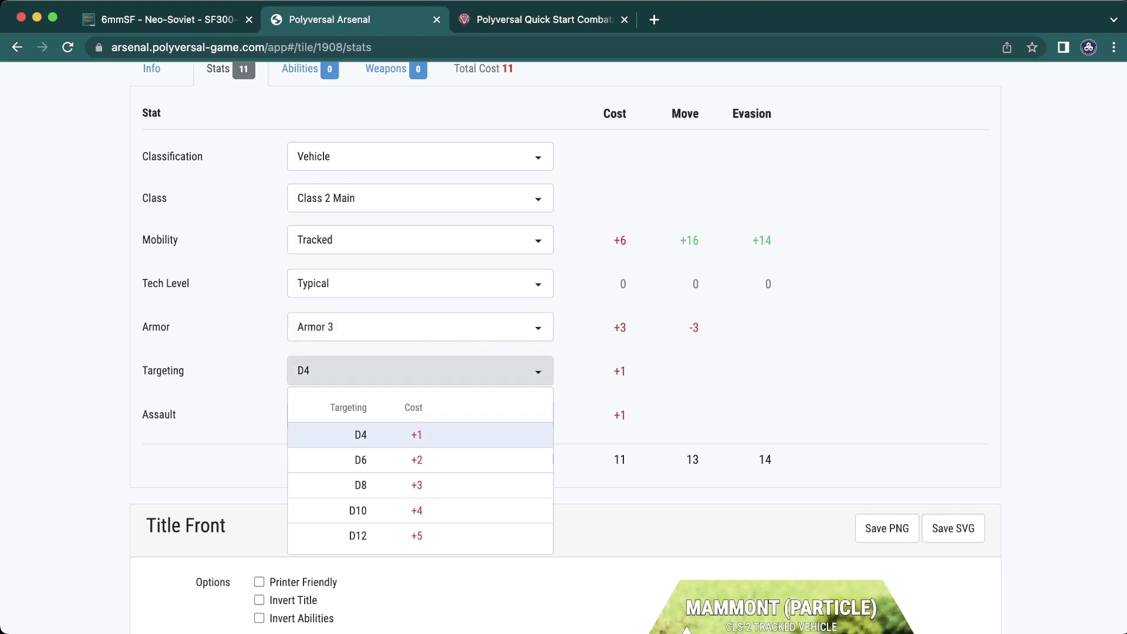
{"action": "scroll", "coordinate": [628, 349], "scroll_direction": "down", "scroll_amount": 1}
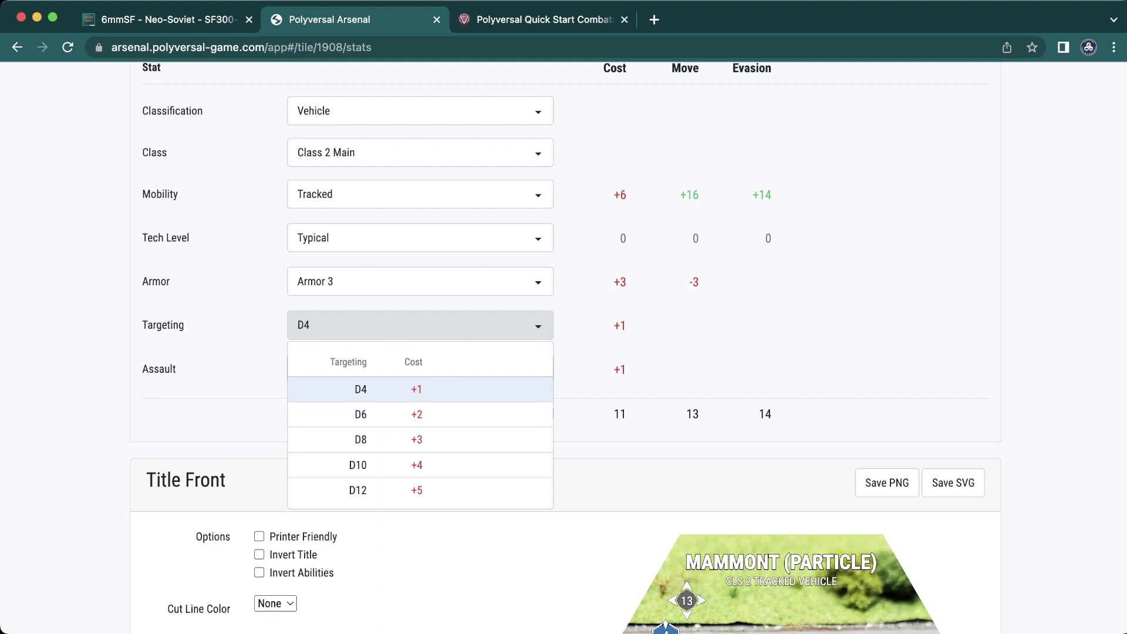
{"action": "key", "text": "Down"}
{"action": "key", "text": "Up"}
{"action": "key", "text": "Down"}
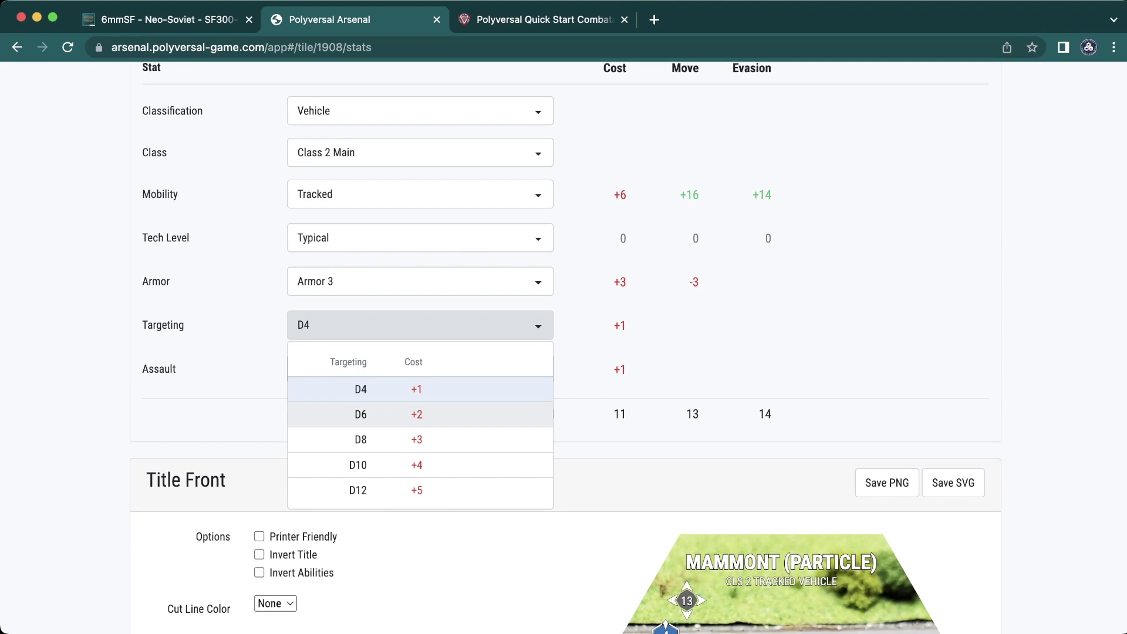
{"action": "key", "text": "Up"}
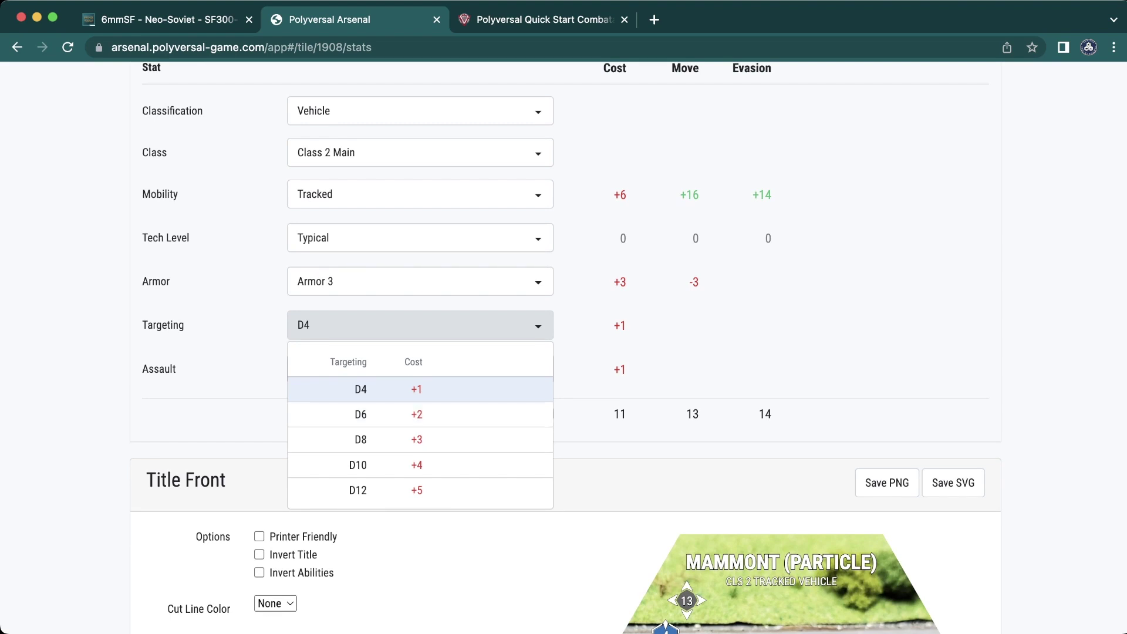
{"action": "key", "text": "Down"}
{"action": "key", "text": "Up"}
{"action": "key", "text": "Down"}
{"action": "key", "text": "Return"}
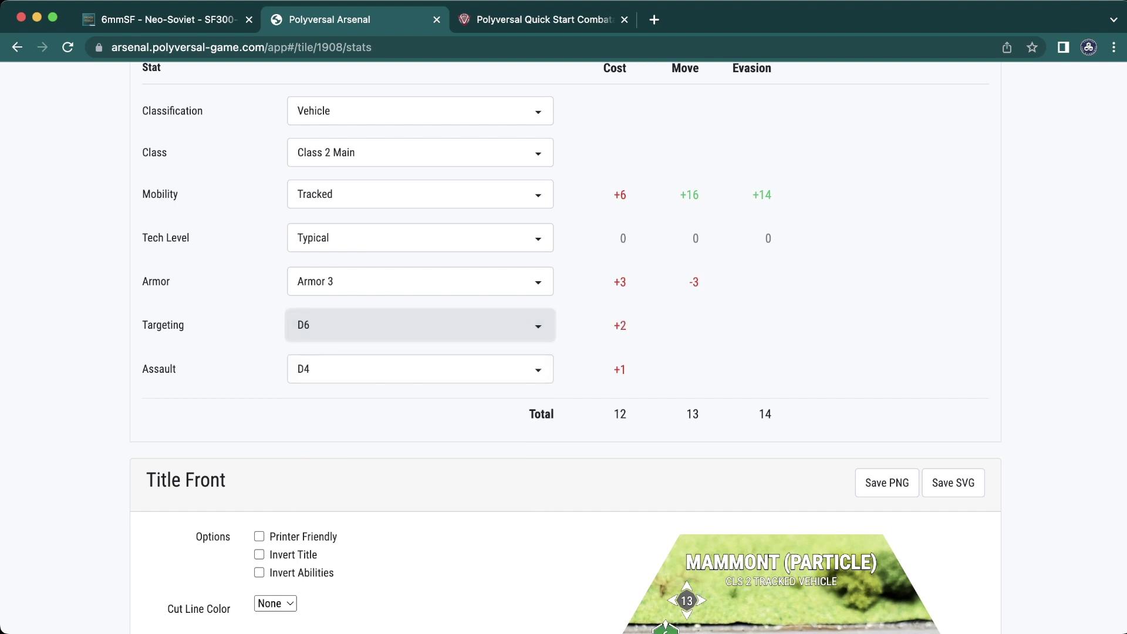
{"action": "key", "text": "Tab"}
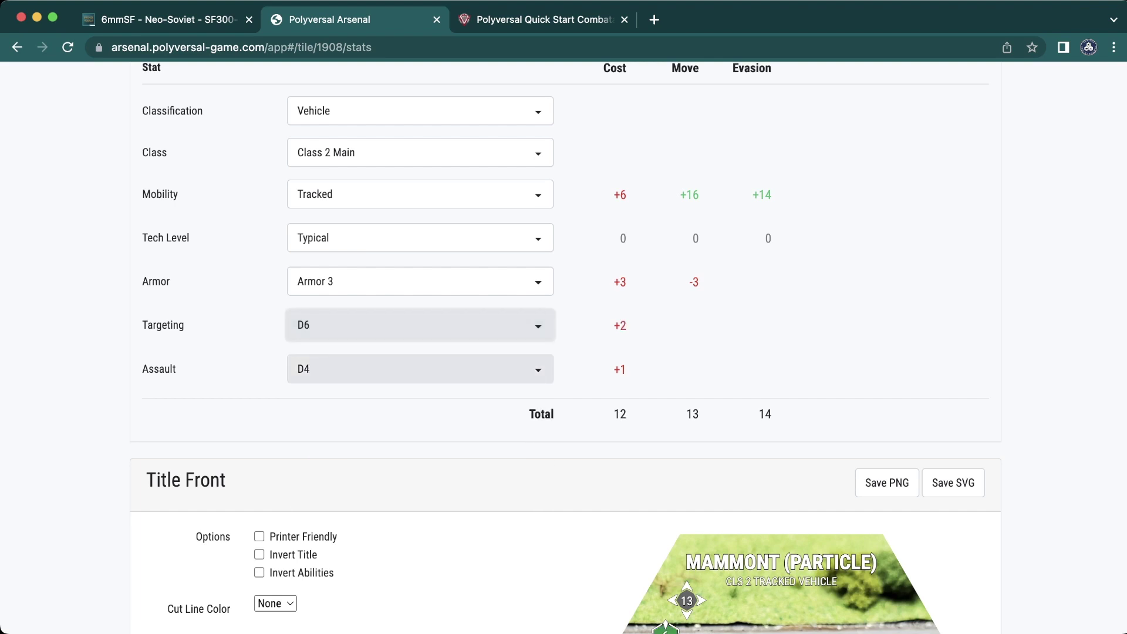
{"action": "key", "text": "space"}
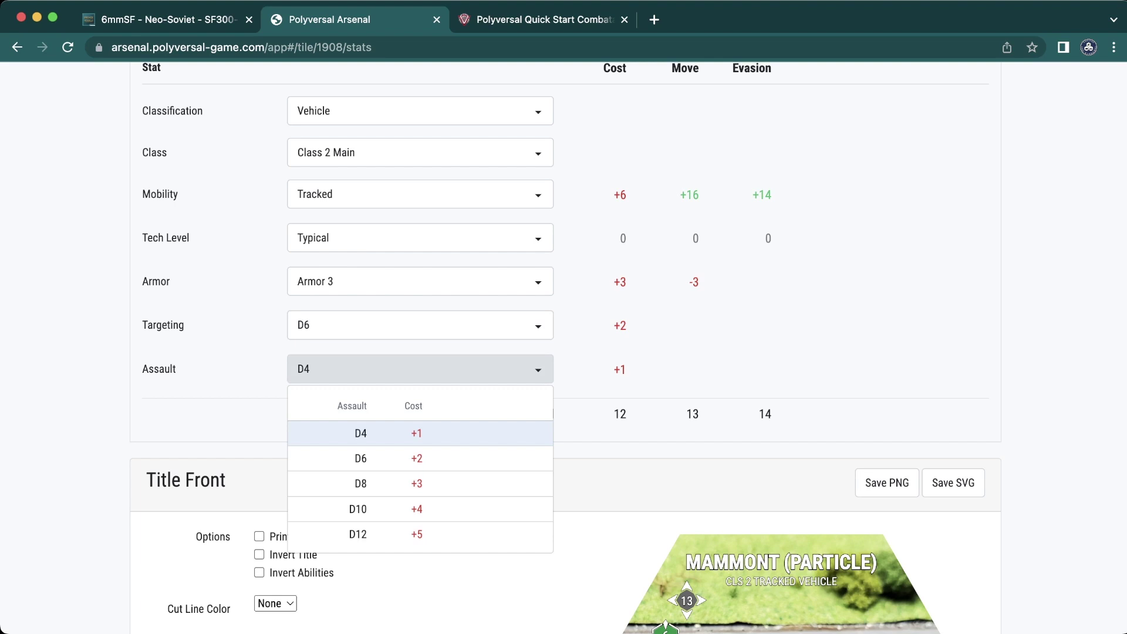
{"action": "key", "text": "Return"}
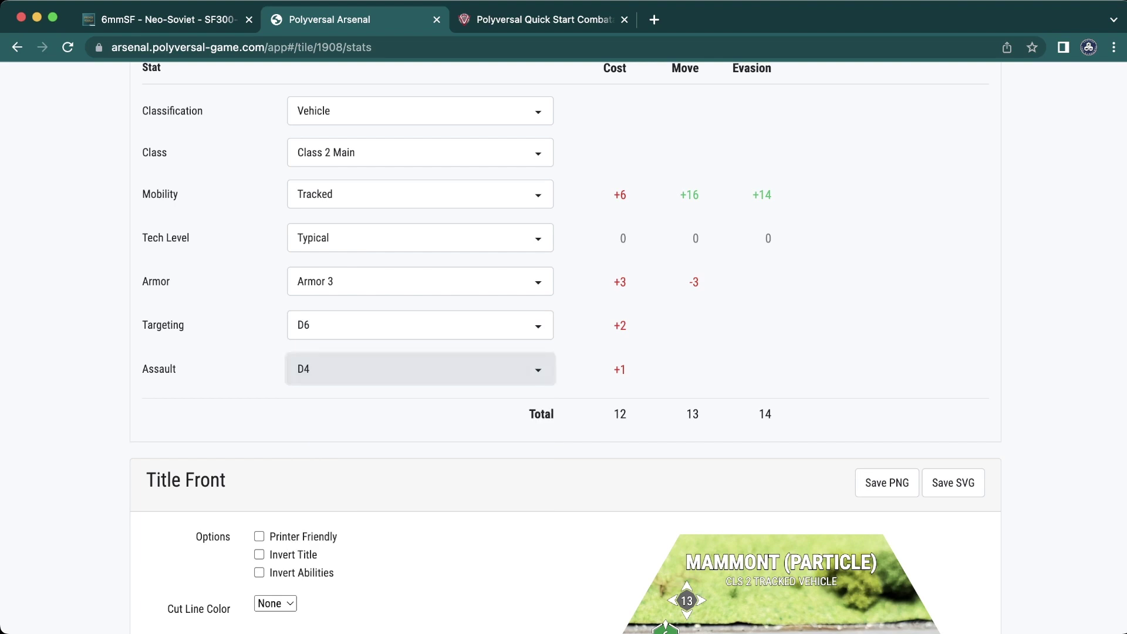
{"action": "scroll", "coordinate": [627, 347], "scroll_direction": "down", "scroll_amount": 3}
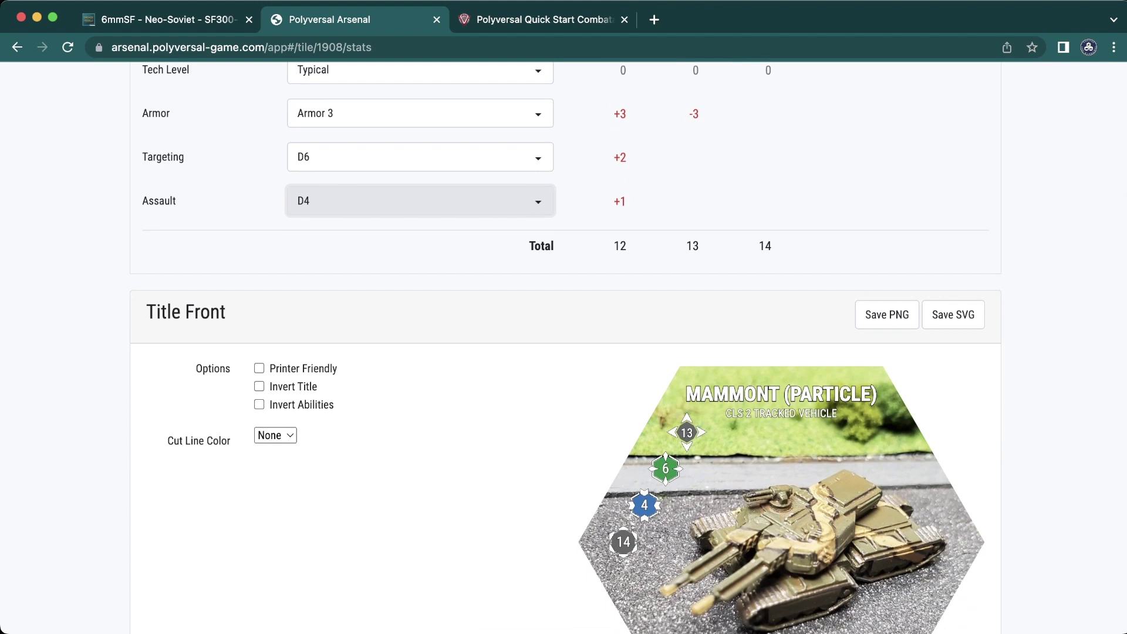
{"action": "scroll", "coordinate": [563, 348], "scroll_direction": "up", "scroll_amount": 1}
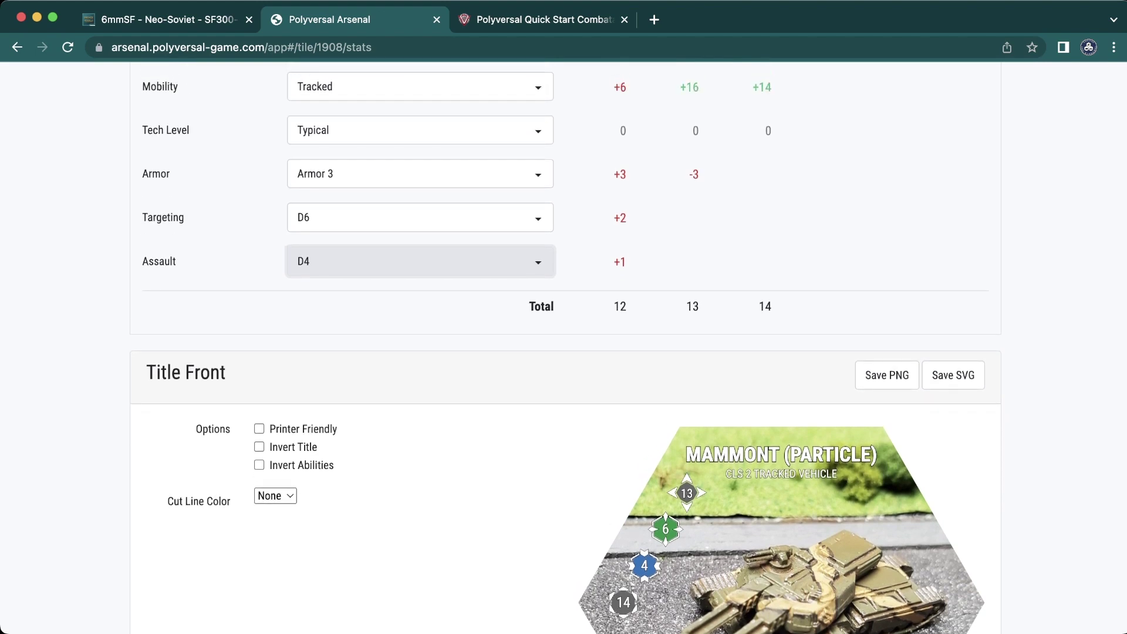
{"action": "key", "text": "space"}
{"action": "key", "text": "Down"}
{"action": "key", "text": "Up"}
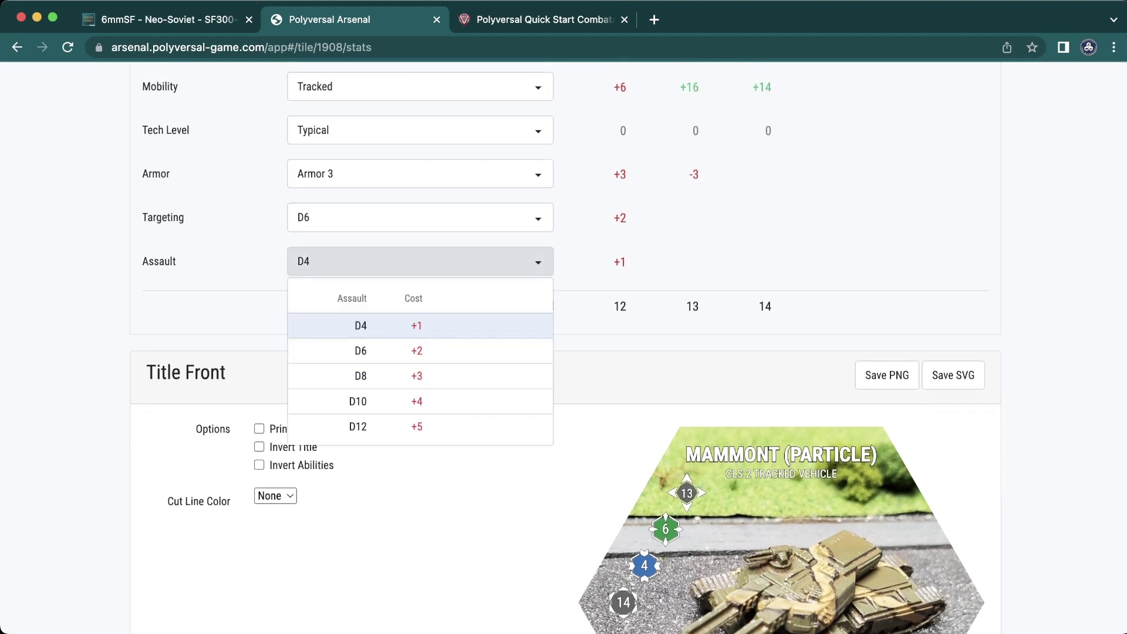
{"action": "key", "text": "Down"}
{"action": "key", "text": "Down"}
{"action": "key", "text": "Down"}
{"action": "key", "text": "Down"}
{"action": "key", "text": "Up"}
{"action": "key", "text": "Up"}
{"action": "key", "text": "Up"}
{"action": "key", "text": "Up"}
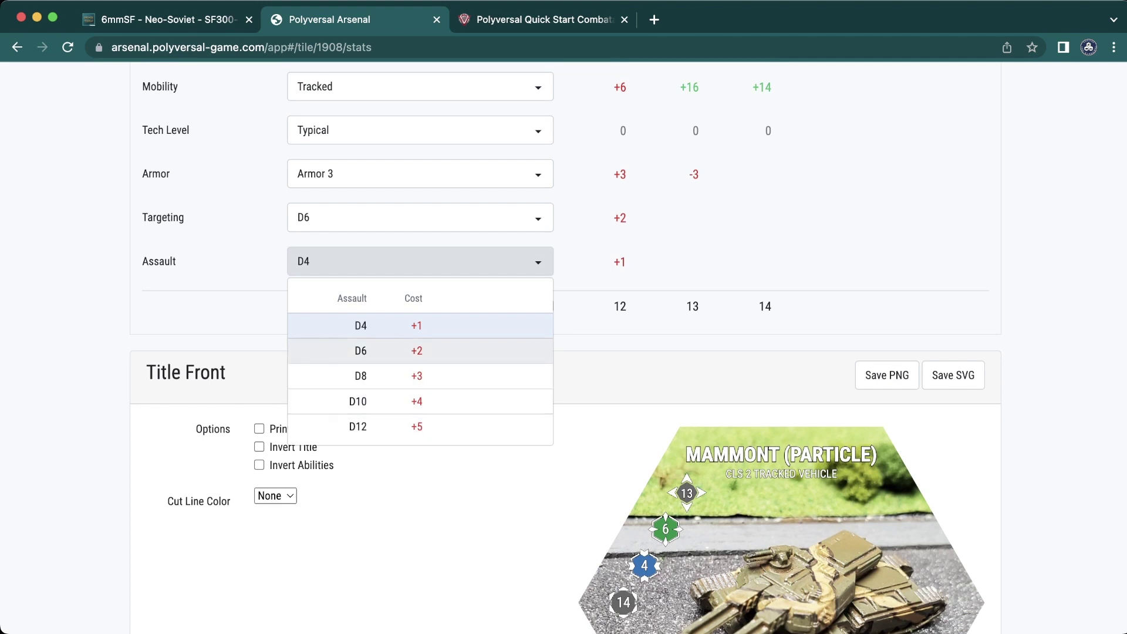
{"action": "key", "text": "Return"}
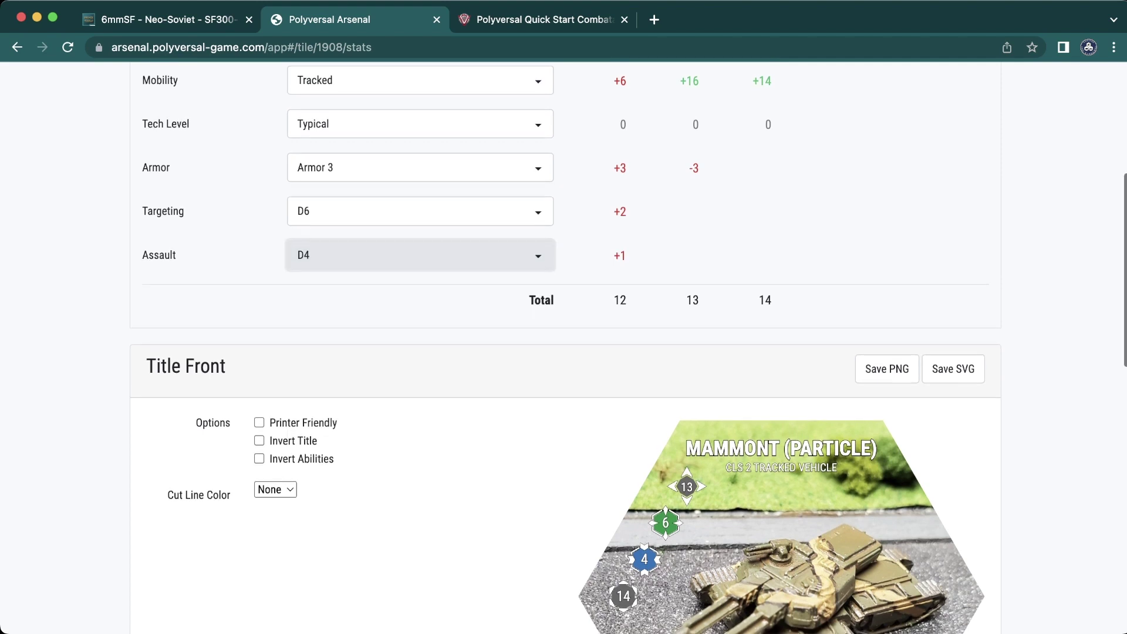
{"action": "scroll", "coordinate": [563, 348], "scroll_direction": "up", "scroll_amount": 1}
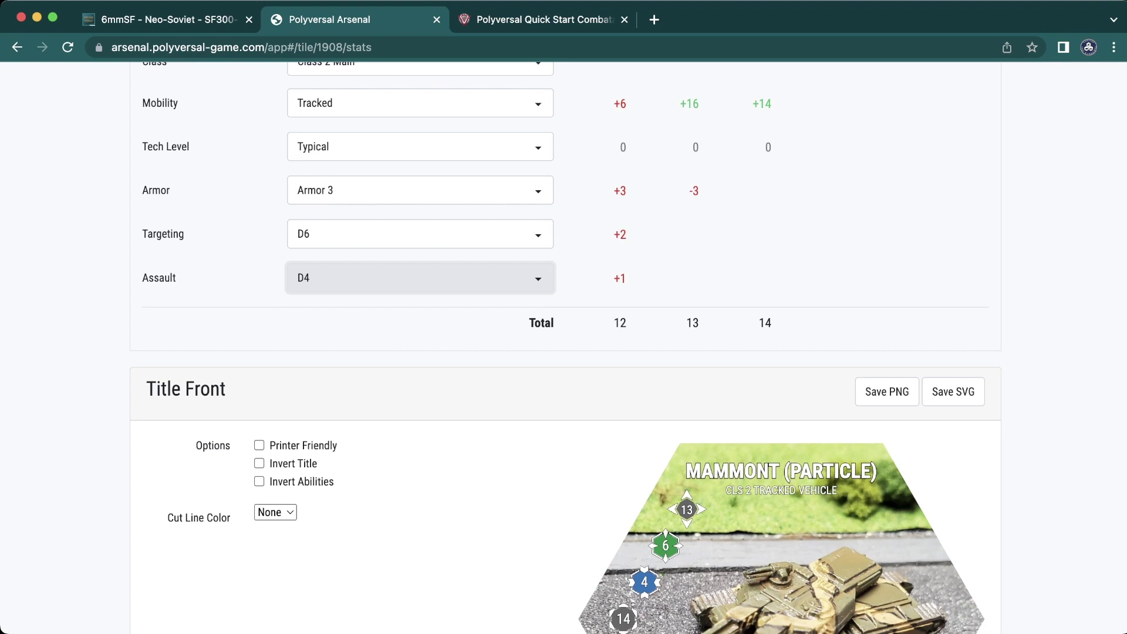
{"action": "key", "text": "space"}
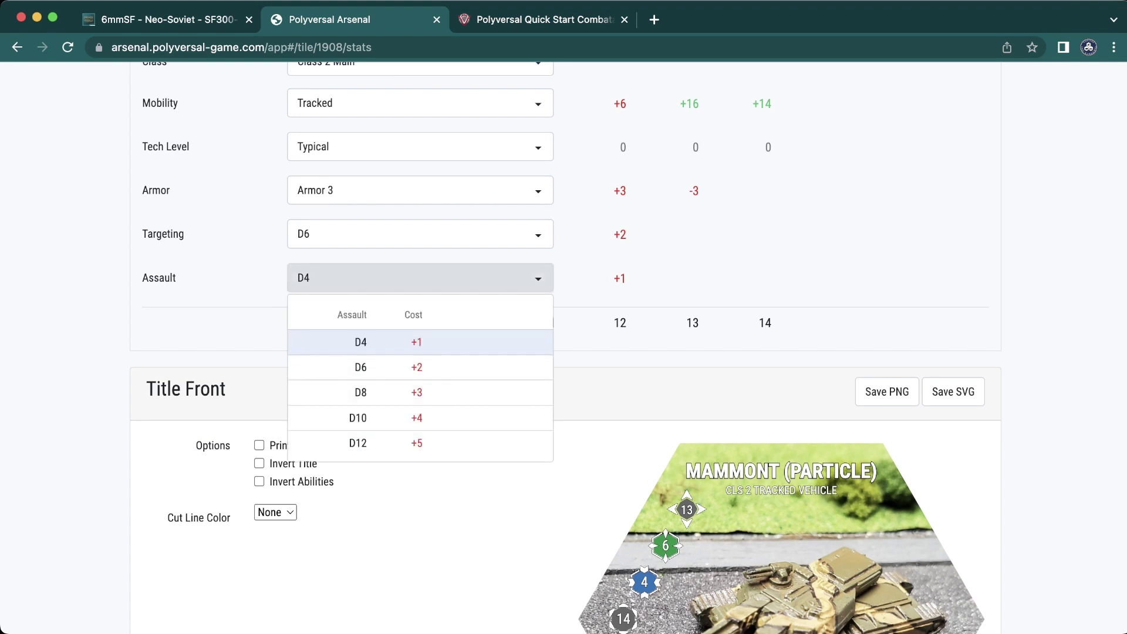
{"action": "key", "text": "Escape"}
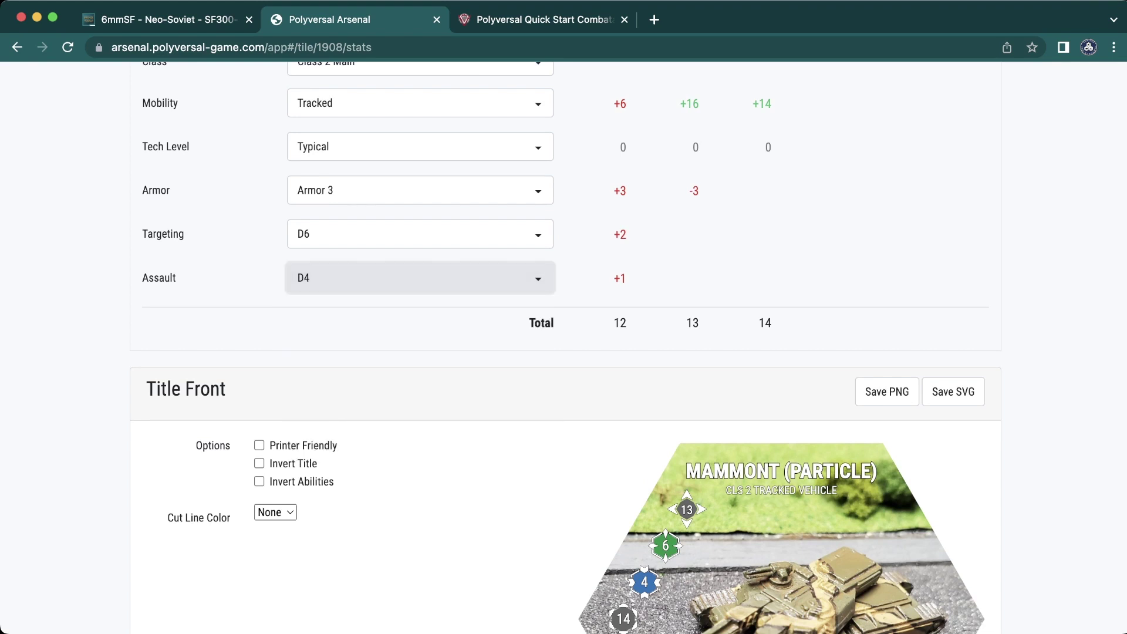
{"action": "scroll", "coordinate": [563, 348], "scroll_direction": "down", "scroll_amount": 2}
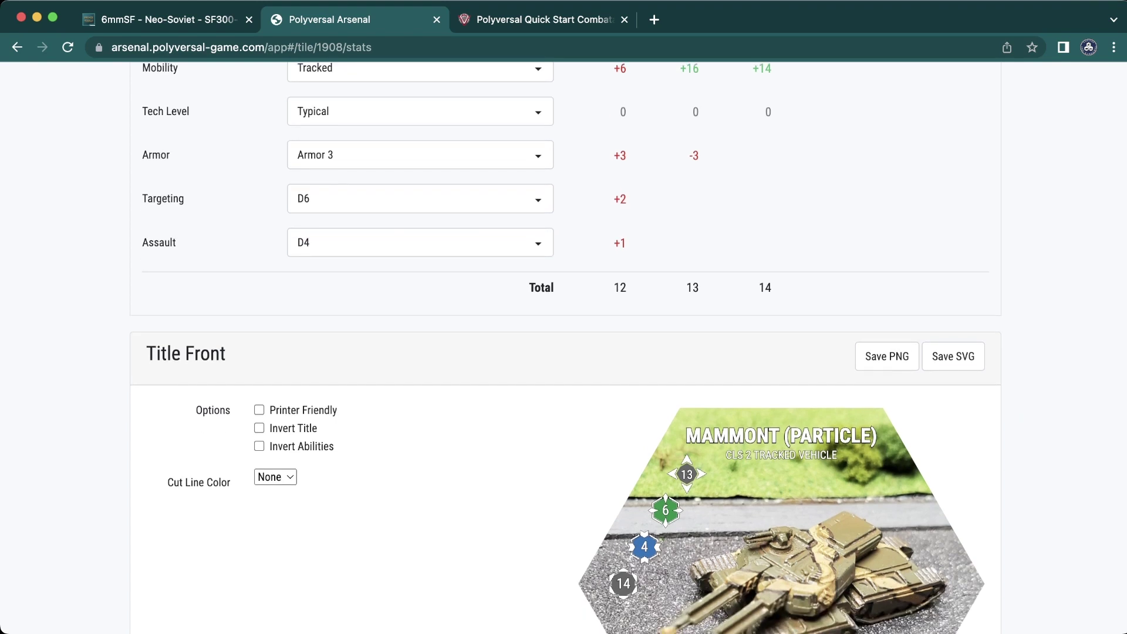
{"action": "scroll", "coordinate": [564, 347], "scroll_direction": "down", "scroll_amount": 1}
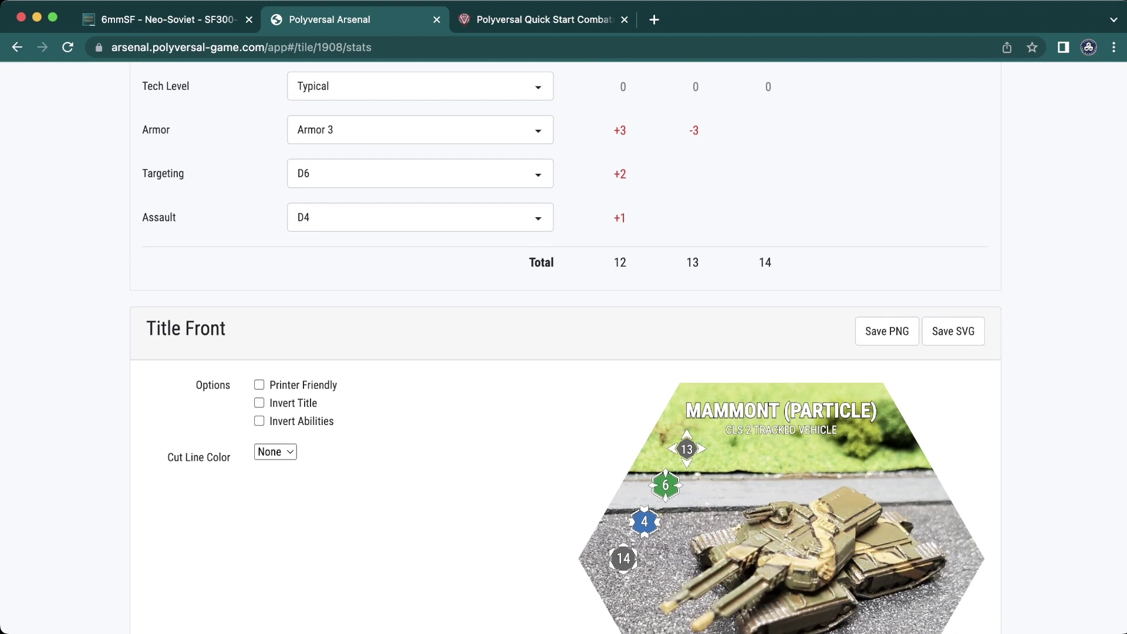
{"action": "scroll", "coordinate": [563, 348], "scroll_direction": "down", "scroll_amount": 5}
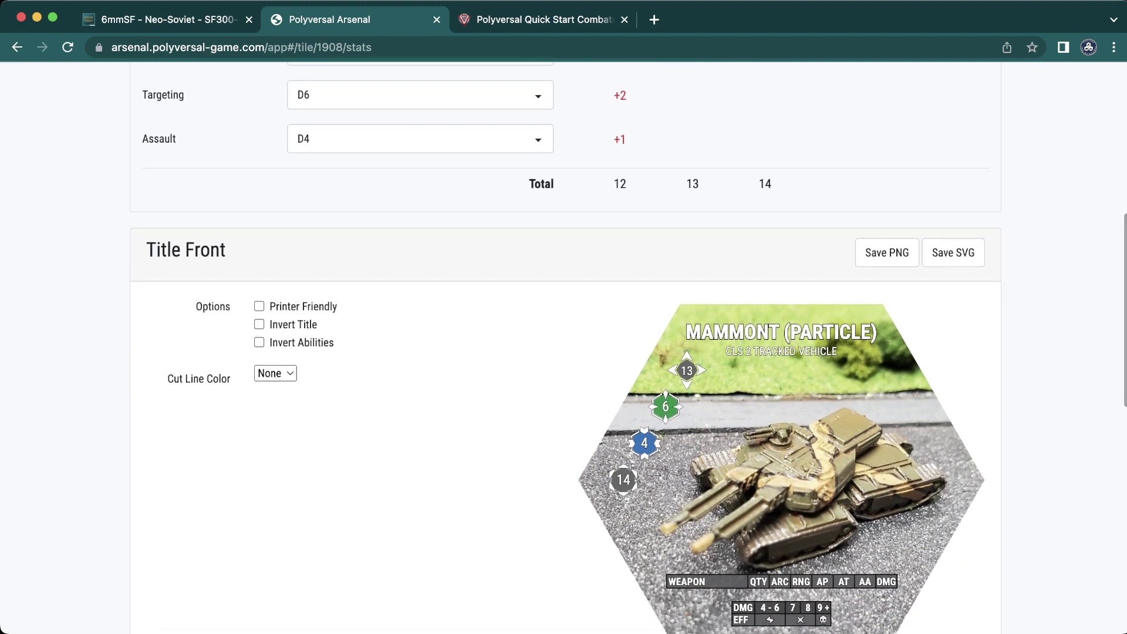
{"action": "scroll", "coordinate": [563, 347], "scroll_direction": "down", "scroll_amount": 3}
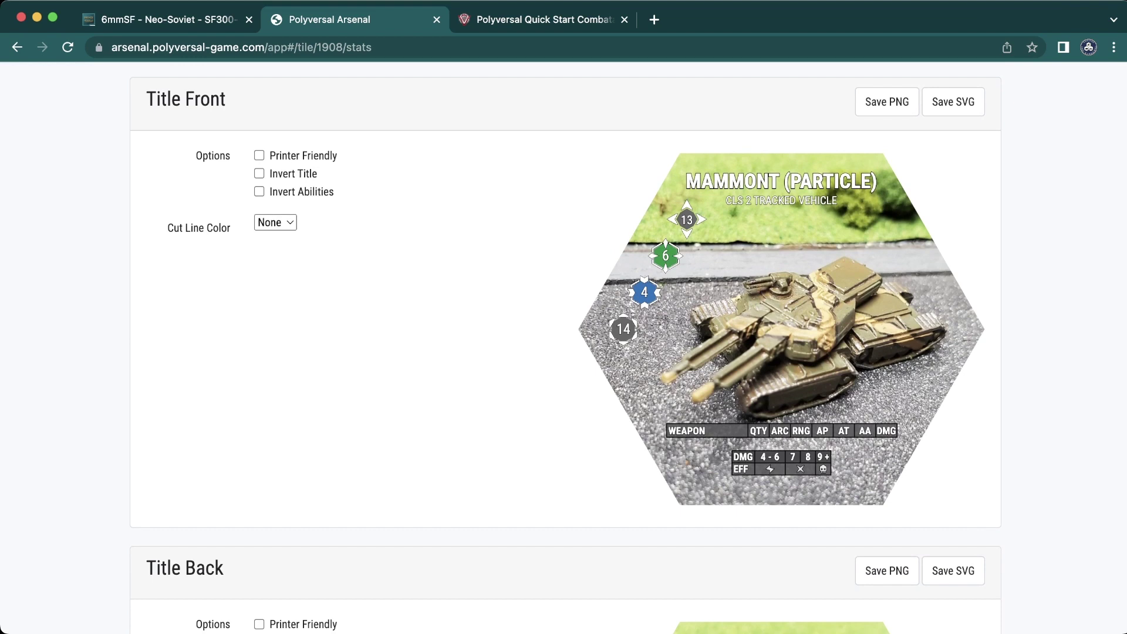
{"action": "scroll", "coordinate": [564, 347], "scroll_direction": "up", "scroll_amount": 4}
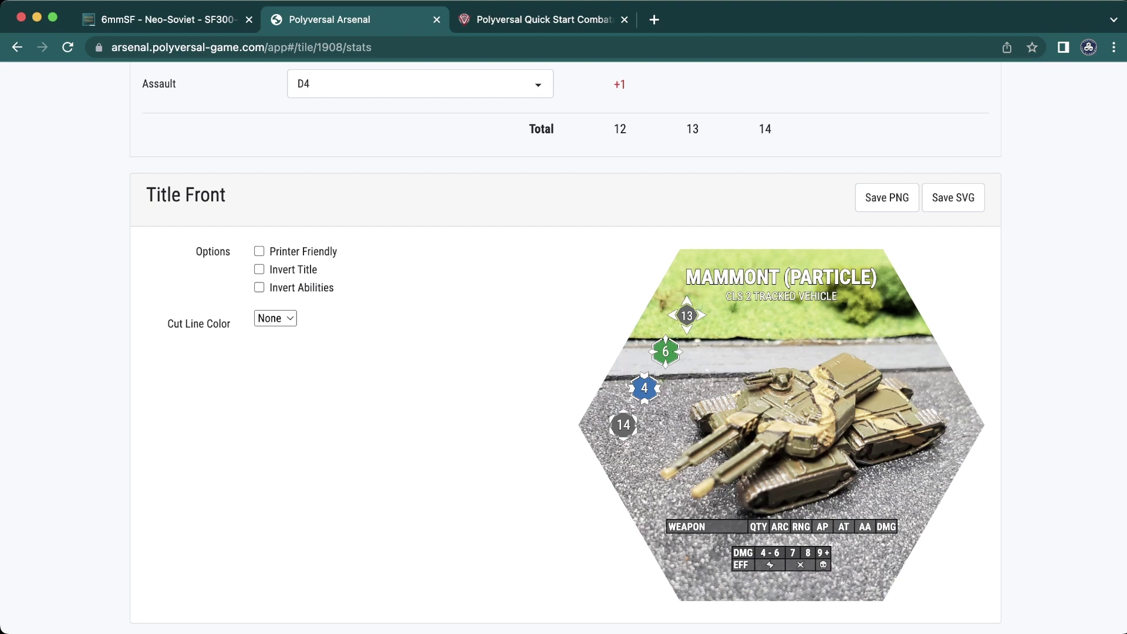
{"action": "scroll", "coordinate": [564, 349], "scroll_direction": "up", "scroll_amount": 6}
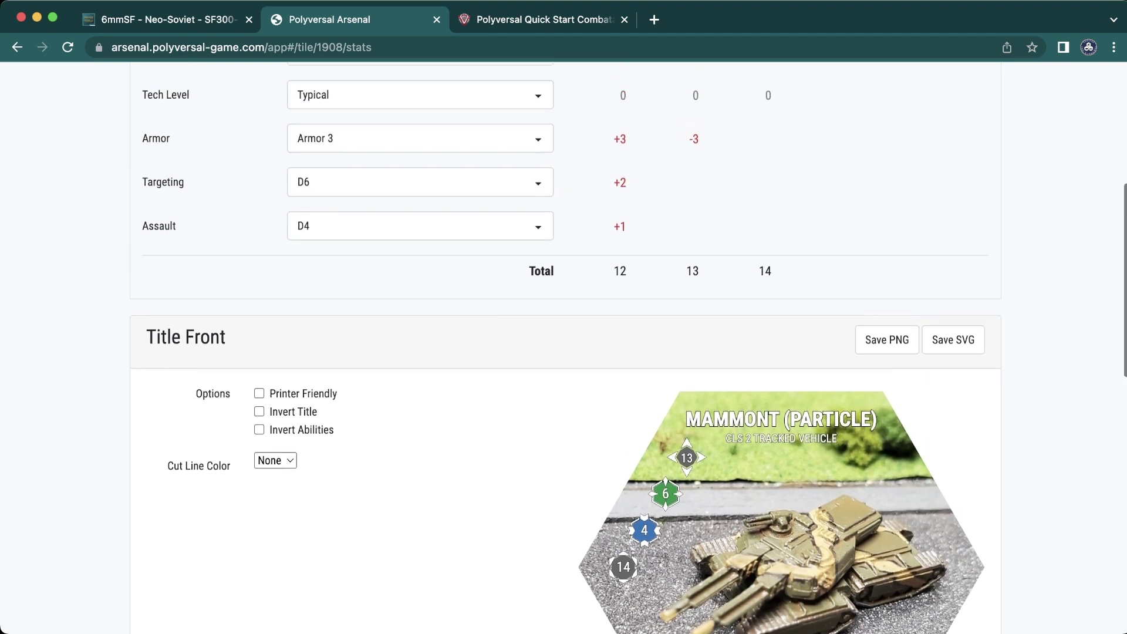
{"action": "left_click", "coordinate": [420, 378]}
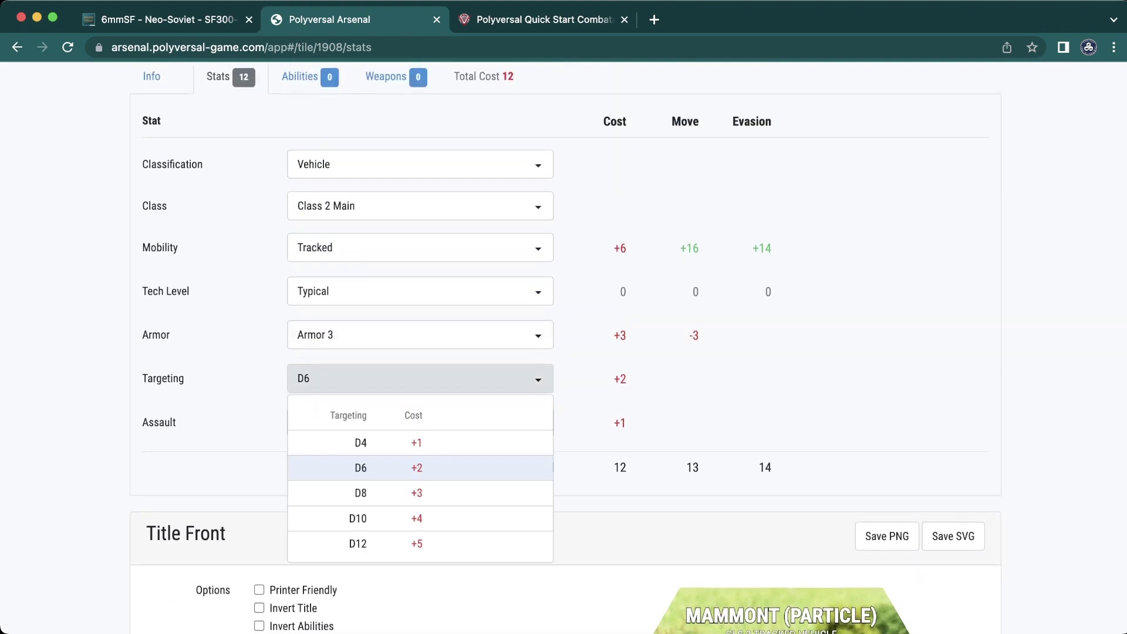
{"action": "left_click", "coordinate": [360, 493]}
{"action": "scroll", "coordinate": [361, 493], "scroll_direction": "down", "scroll_amount": 5}
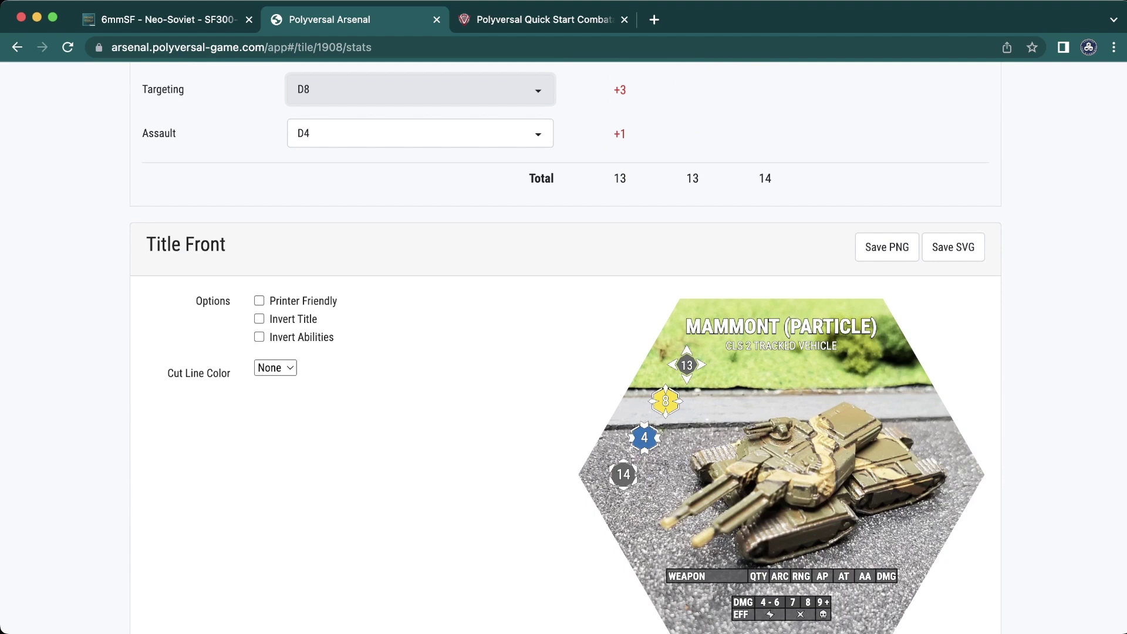
{"action": "scroll", "coordinate": [420, 89], "scroll_direction": "up", "scroll_amount": 2}
{"action": "left_click", "coordinate": [419, 163]}
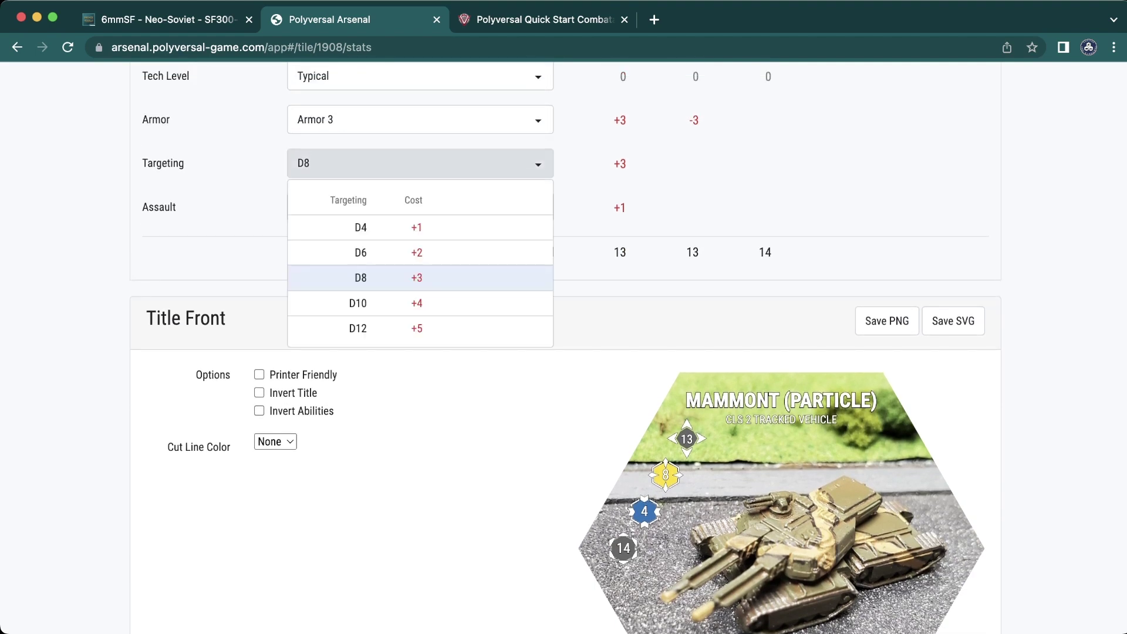
{"action": "left_click", "coordinate": [360, 252]}
{"action": "scroll", "coordinate": [361, 253], "scroll_direction": "down", "scroll_amount": 3}
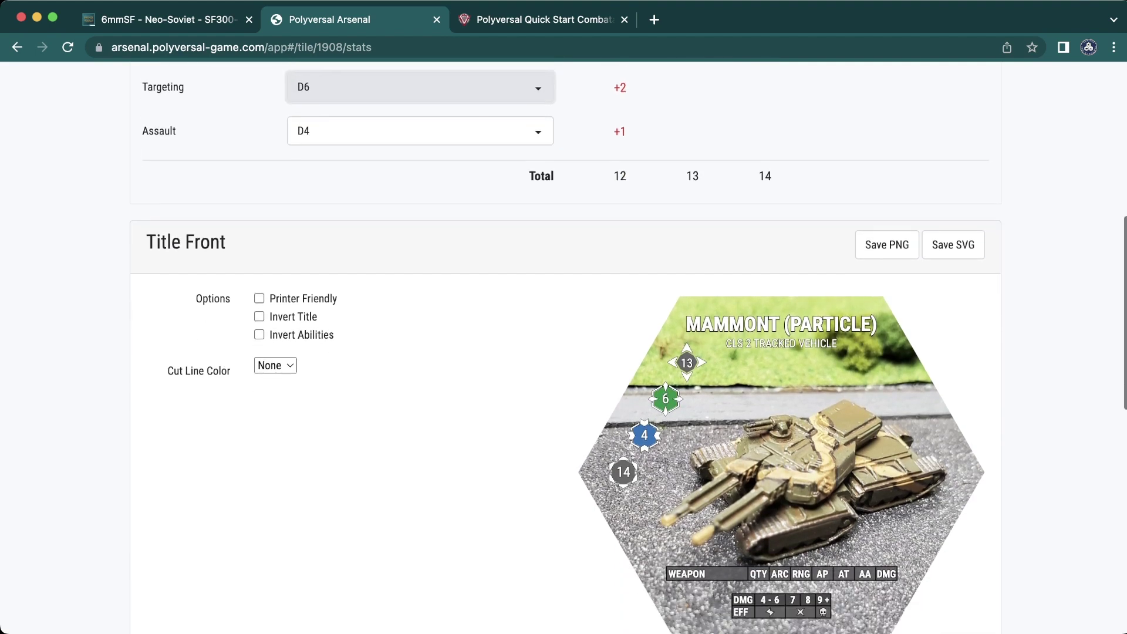
{"action": "scroll", "coordinate": [564, 347], "scroll_direction": "down", "scroll_amount": 2}
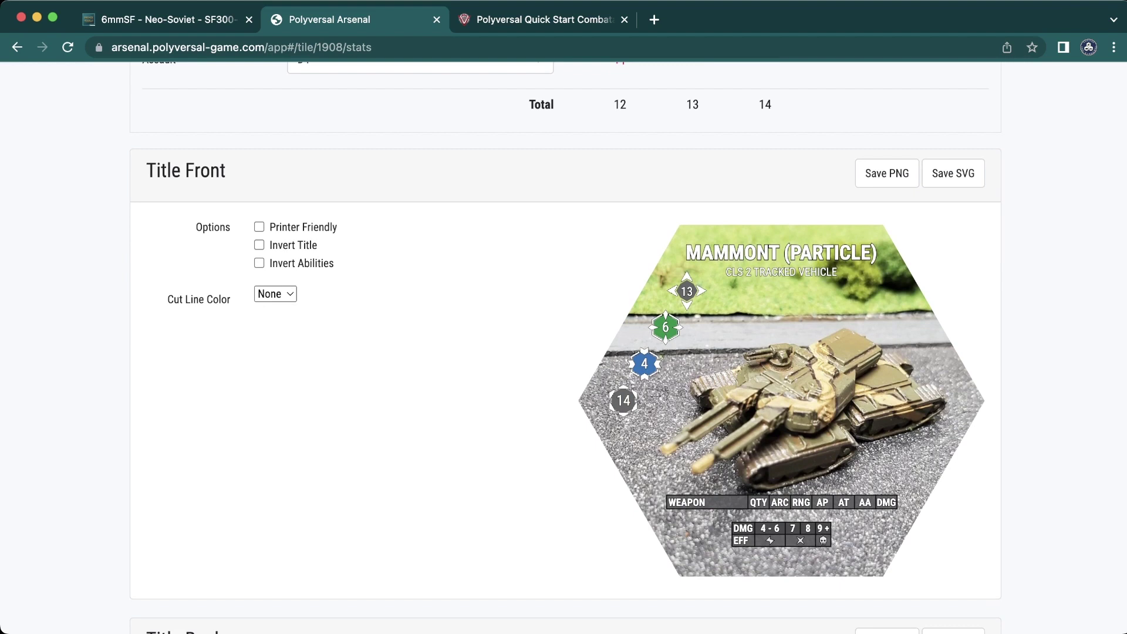
{"action": "left_click", "coordinate": [259, 245]}
{"action": "left_click", "coordinate": [259, 245]}
{"action": "left_click", "coordinate": [259, 263]}
{"action": "left_click", "coordinate": [259, 263]}
{"action": "left_click", "coordinate": [274, 294]}
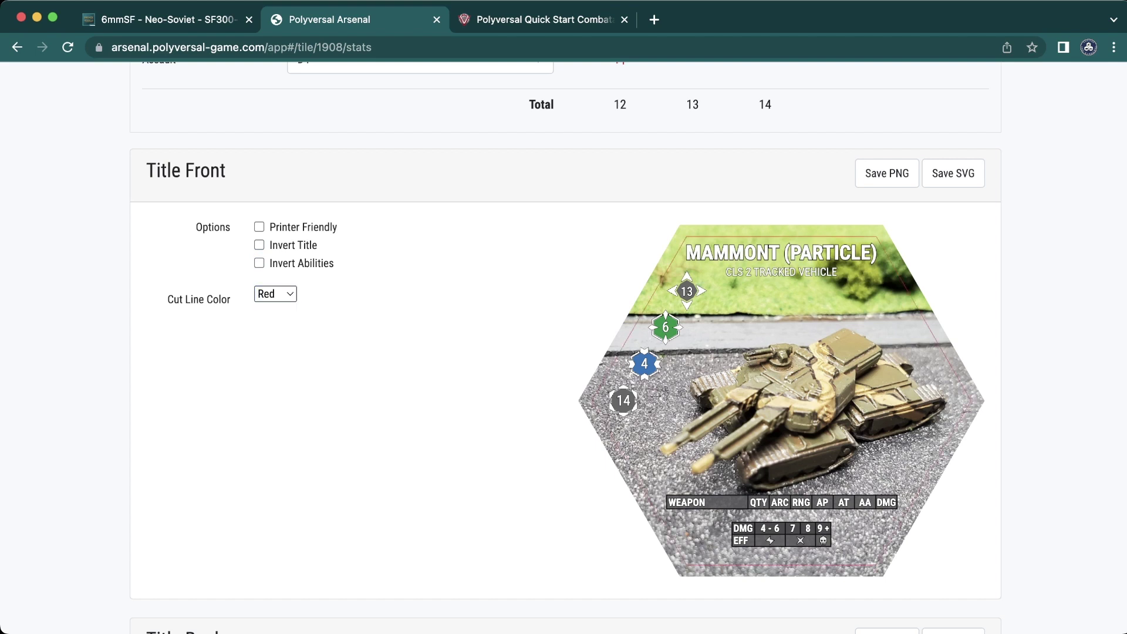
{"action": "key", "text": "Down"}
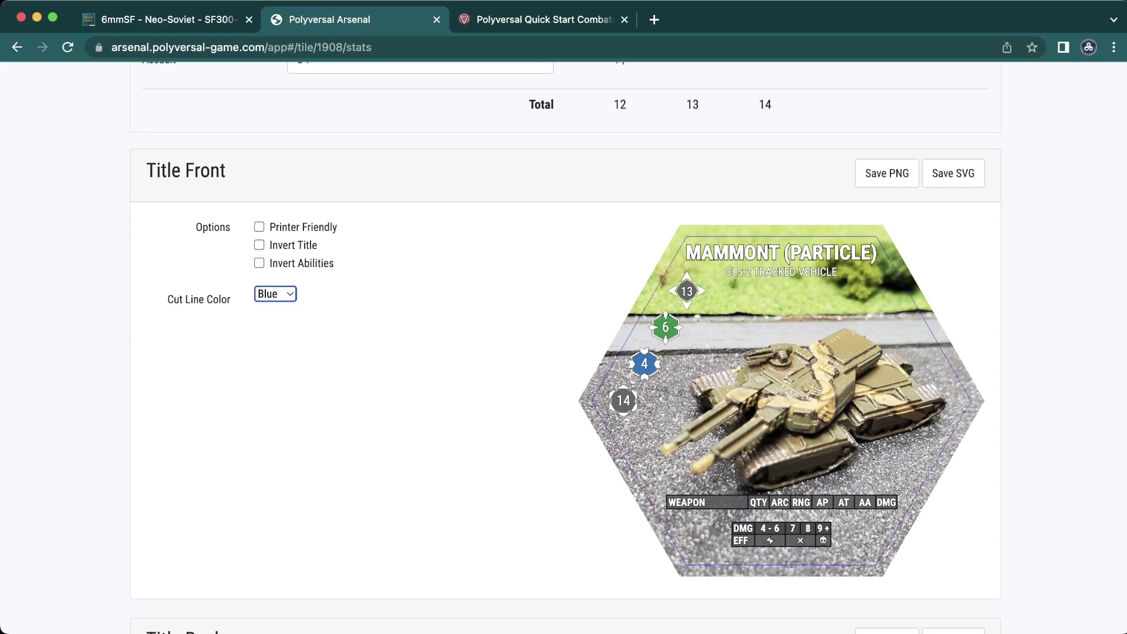
{"action": "key", "text": "Up"}
{"action": "key", "text": "Up"}
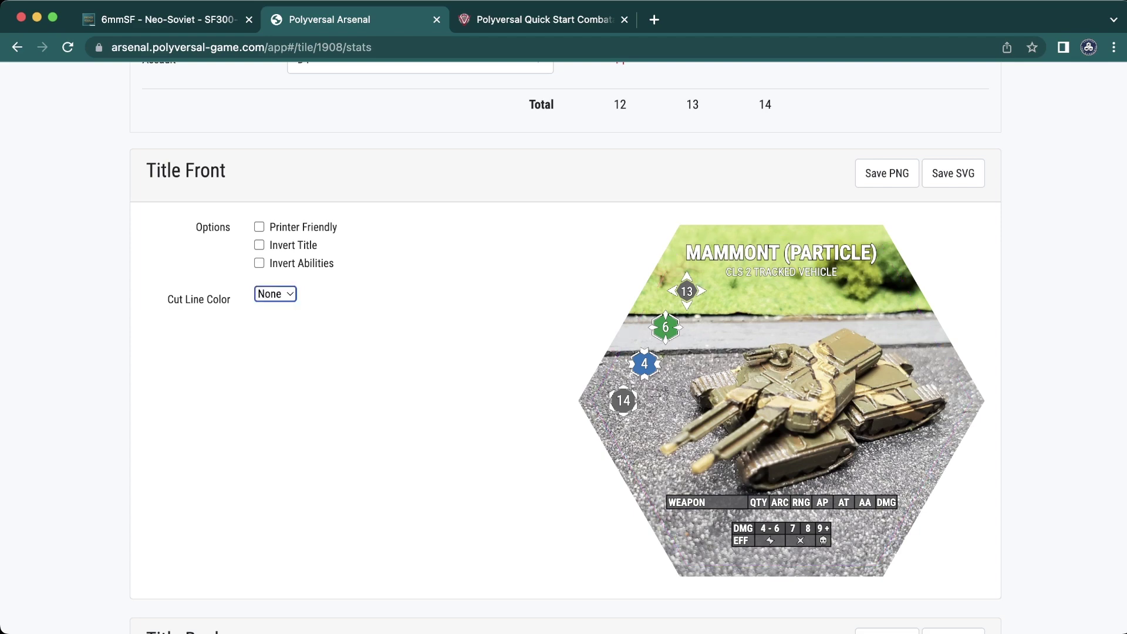
{"action": "scroll", "coordinate": [563, 346], "scroll_direction": "down", "scroll_amount": 5}
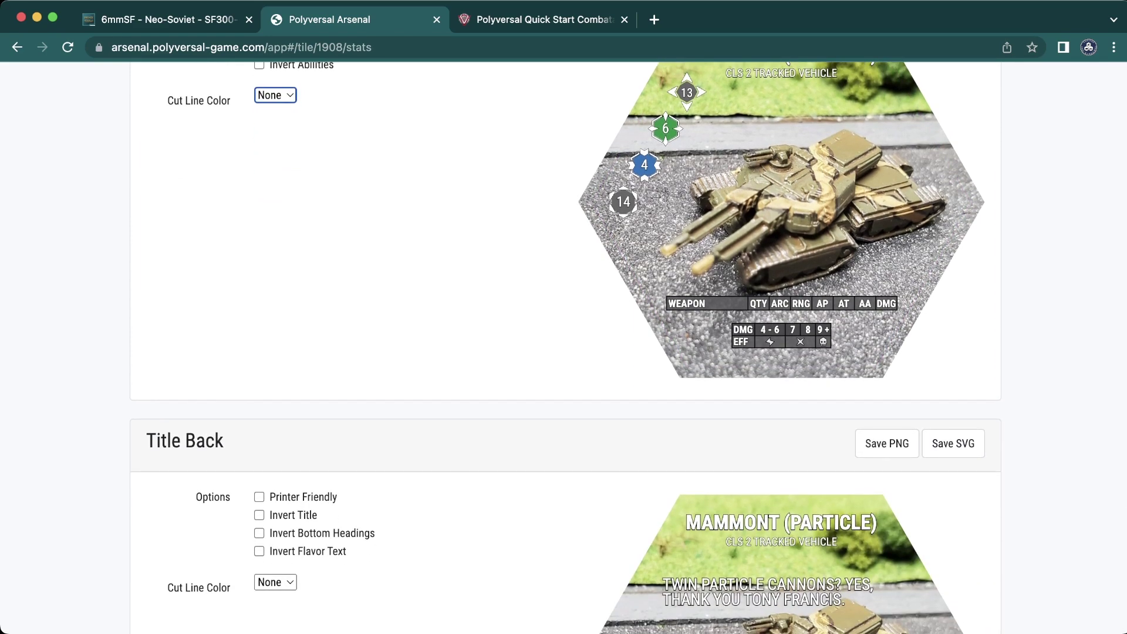
{"action": "scroll", "coordinate": [564, 347], "scroll_direction": "down", "scroll_amount": 3}
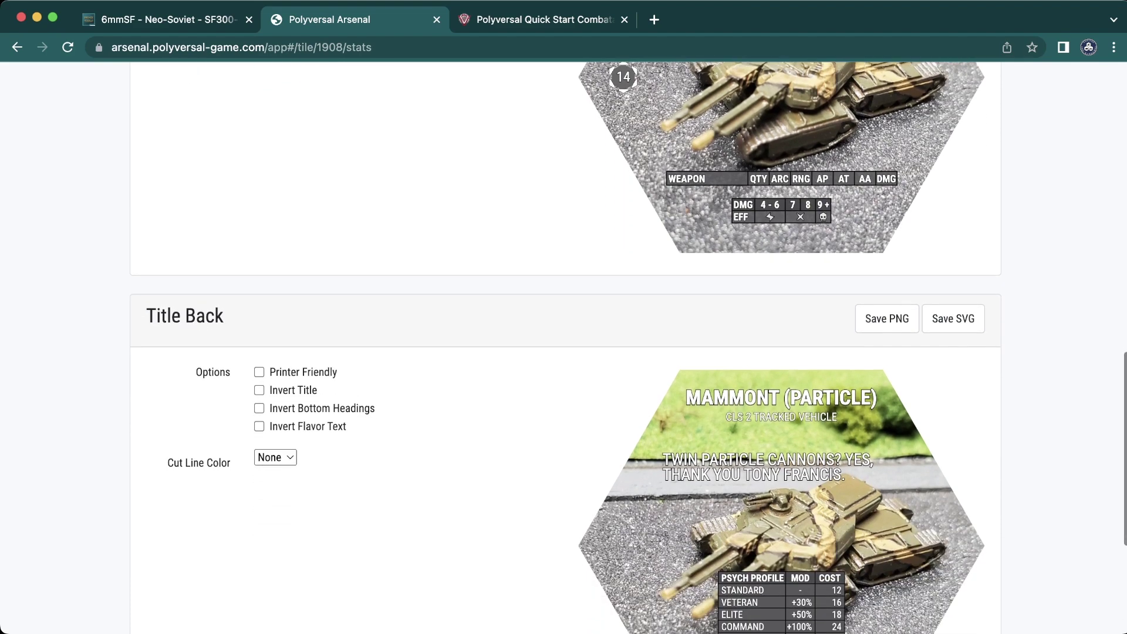
{"action": "scroll", "coordinate": [563, 346], "scroll_direction": "down", "scroll_amount": 3}
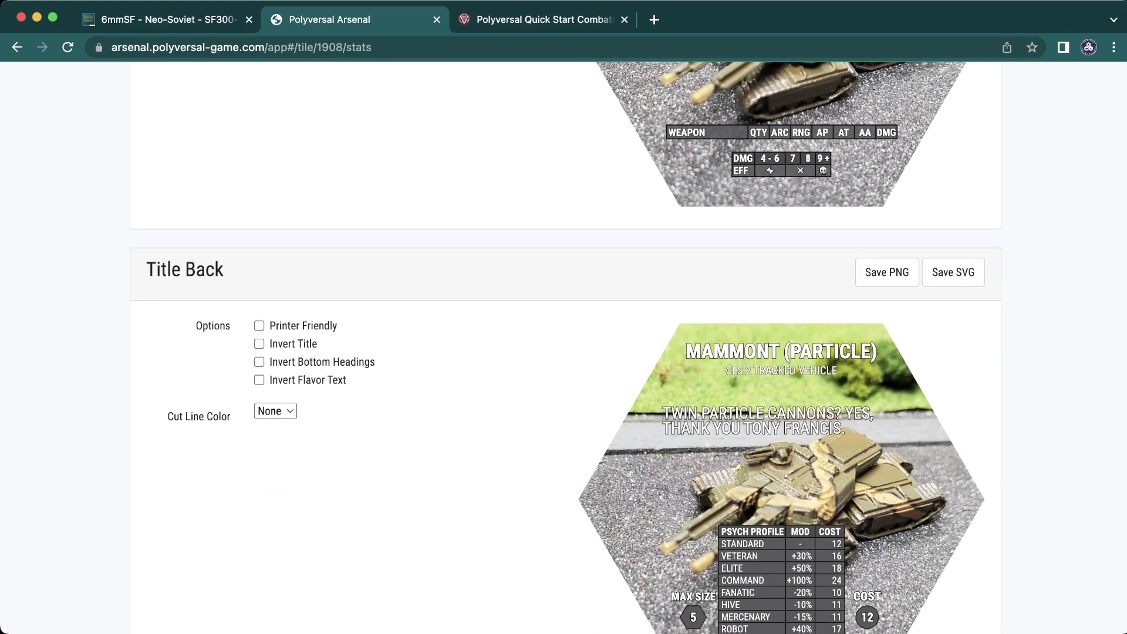
{"action": "scroll", "coordinate": [563, 347], "scroll_direction": "down", "scroll_amount": 1}
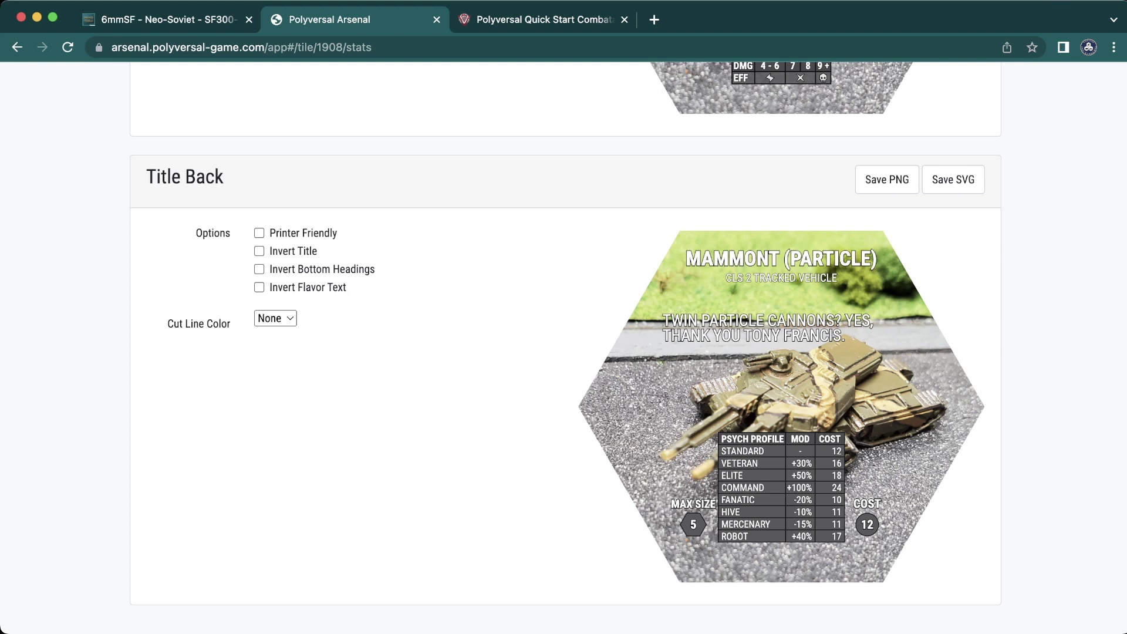
{"action": "double_click", "coordinate": [836, 451]}
{"action": "double_click", "coordinate": [836, 463]}
{"action": "scroll", "coordinate": [563, 341], "scroll_direction": "down", "scroll_amount": 3}
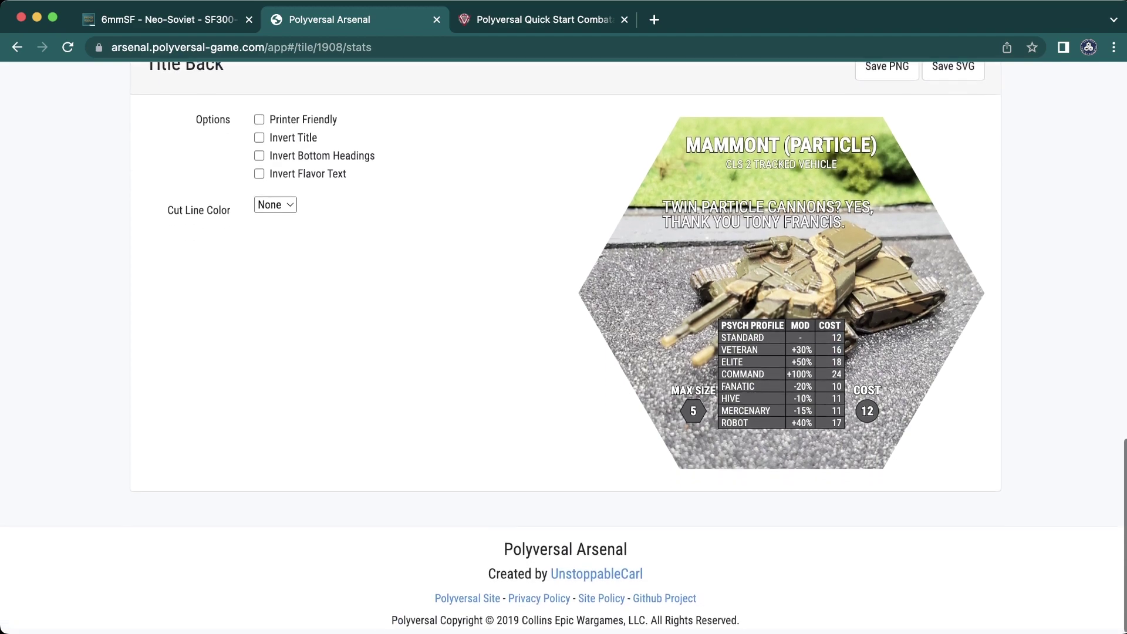
{"action": "scroll", "coordinate": [563, 346], "scroll_direction": "up", "scroll_amount": 2}
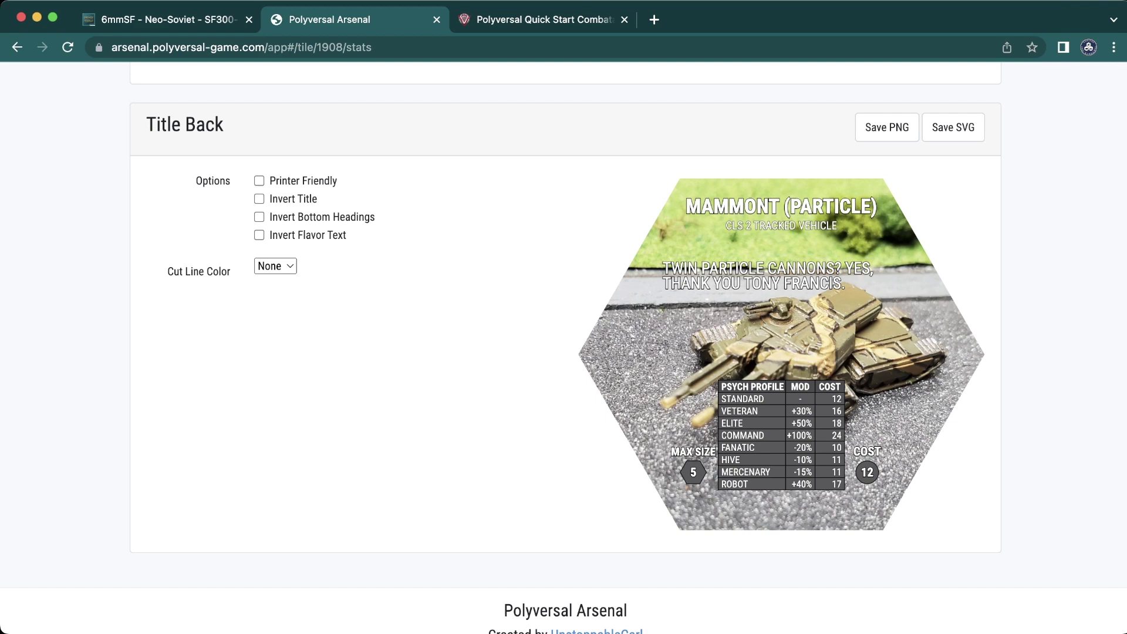
{"action": "scroll", "coordinate": [563, 346], "scroll_direction": "up", "scroll_amount": 5}
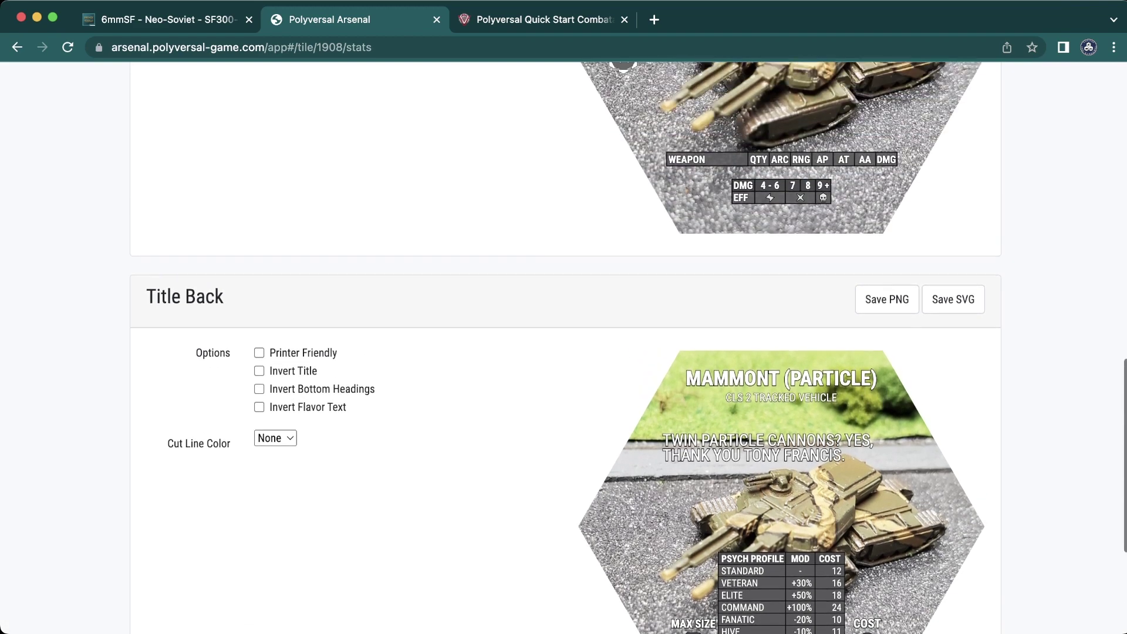
{"action": "scroll", "coordinate": [563, 347], "scroll_direction": "up", "scroll_amount": 4}
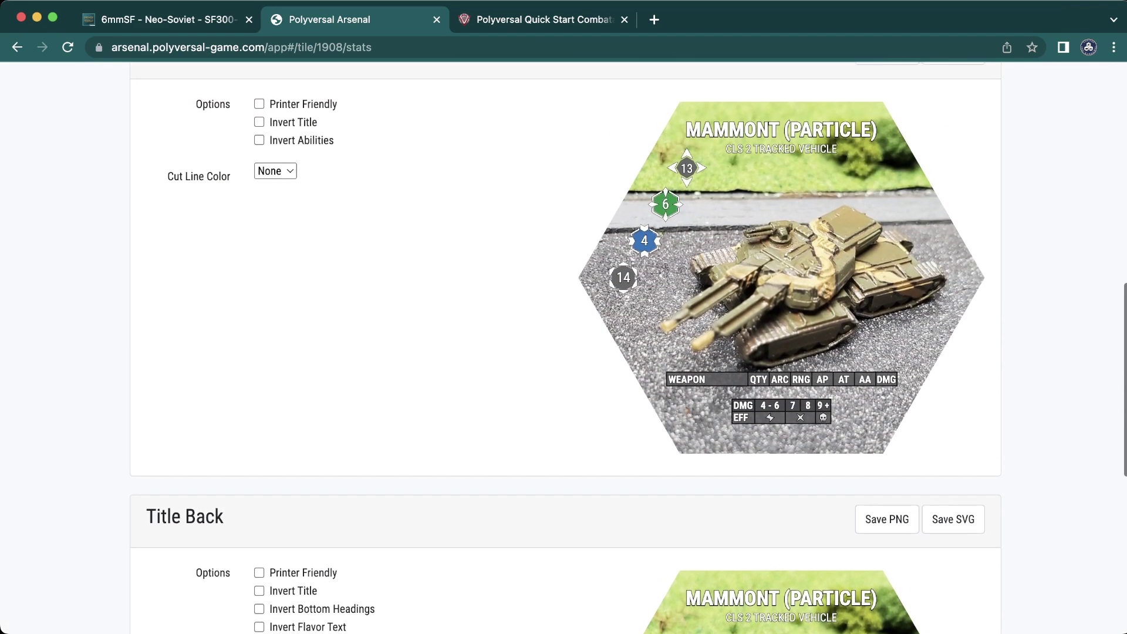
{"action": "scroll", "coordinate": [563, 346], "scroll_direction": "up", "scroll_amount": 3}
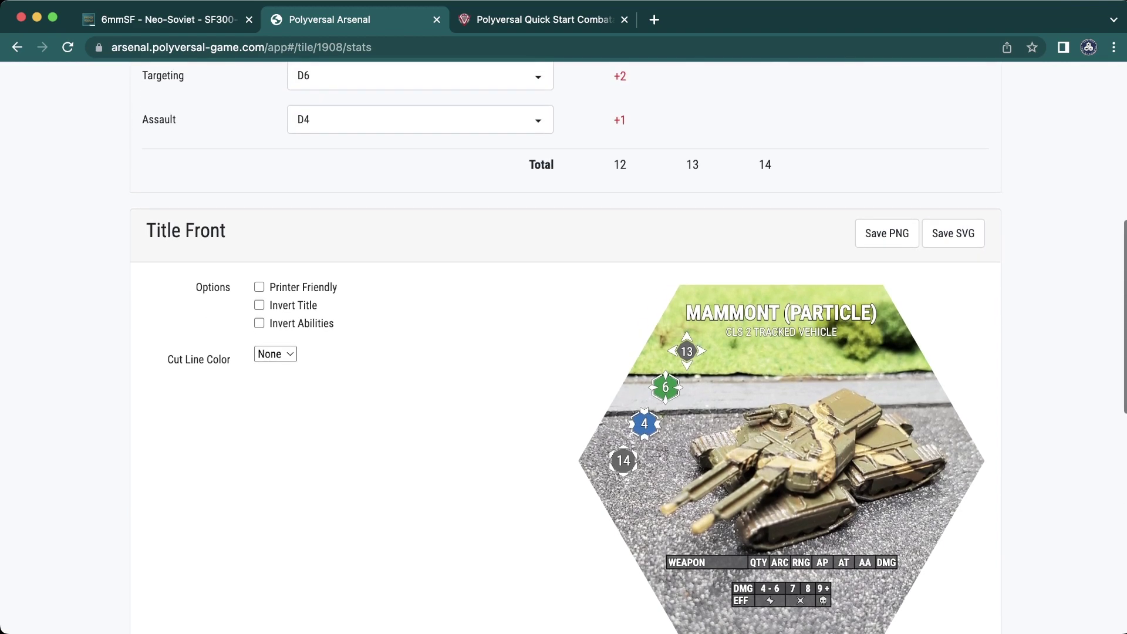
{"action": "scroll", "coordinate": [563, 346], "scroll_direction": "up", "scroll_amount": 3}
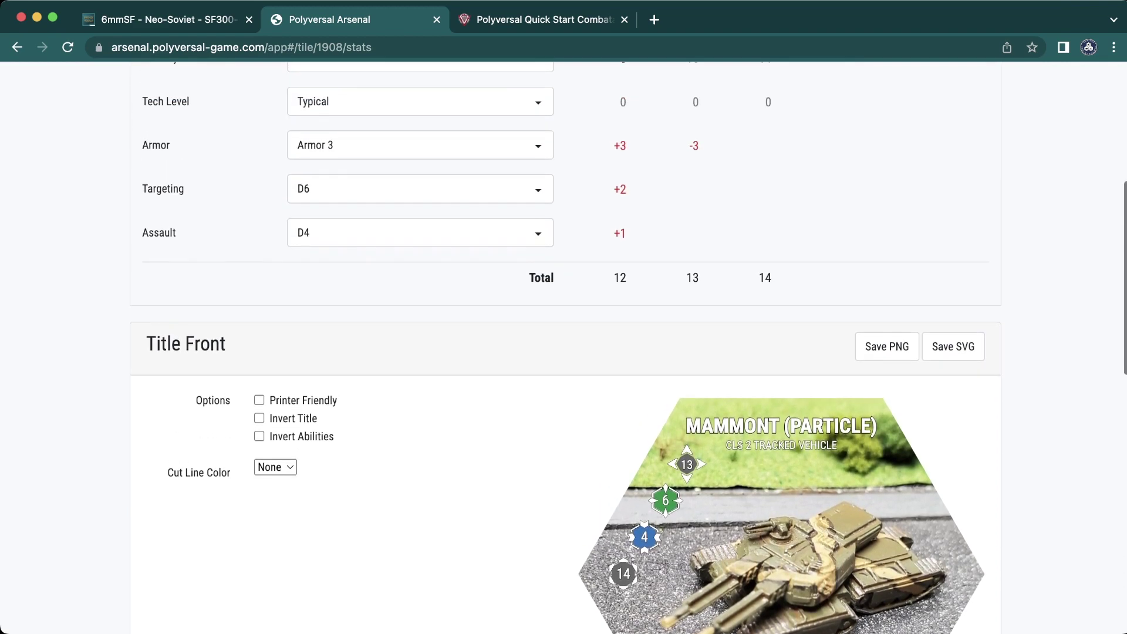
{"action": "scroll", "coordinate": [420, 443], "scroll_direction": "up", "scroll_amount": 6}
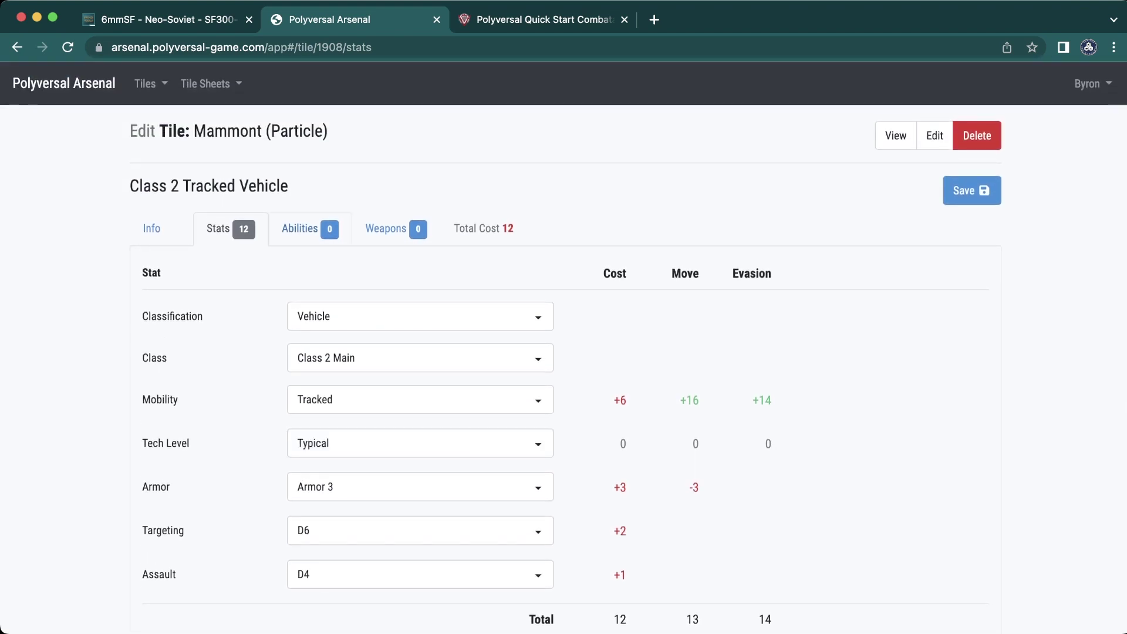
- Show the tile's Abilities list and save its current settings
{"action": "left_click", "coordinate": [309, 229]}
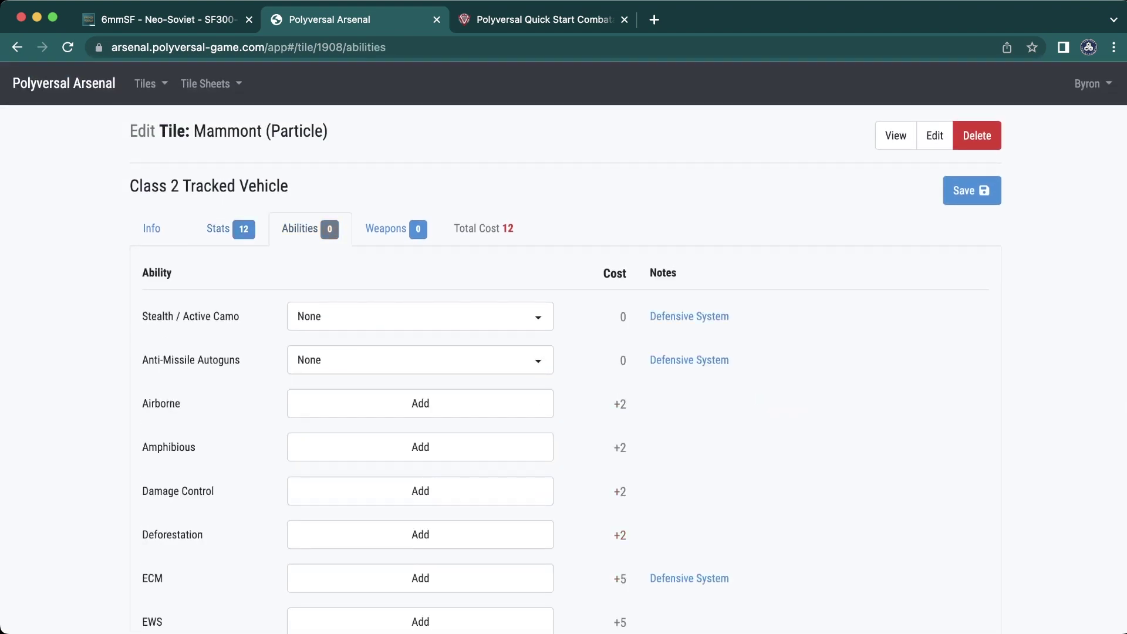
{"action": "scroll", "coordinate": [563, 346], "scroll_direction": "down", "scroll_amount": 4}
{"action": "scroll", "coordinate": [564, 347], "scroll_direction": "up", "scroll_amount": 2}
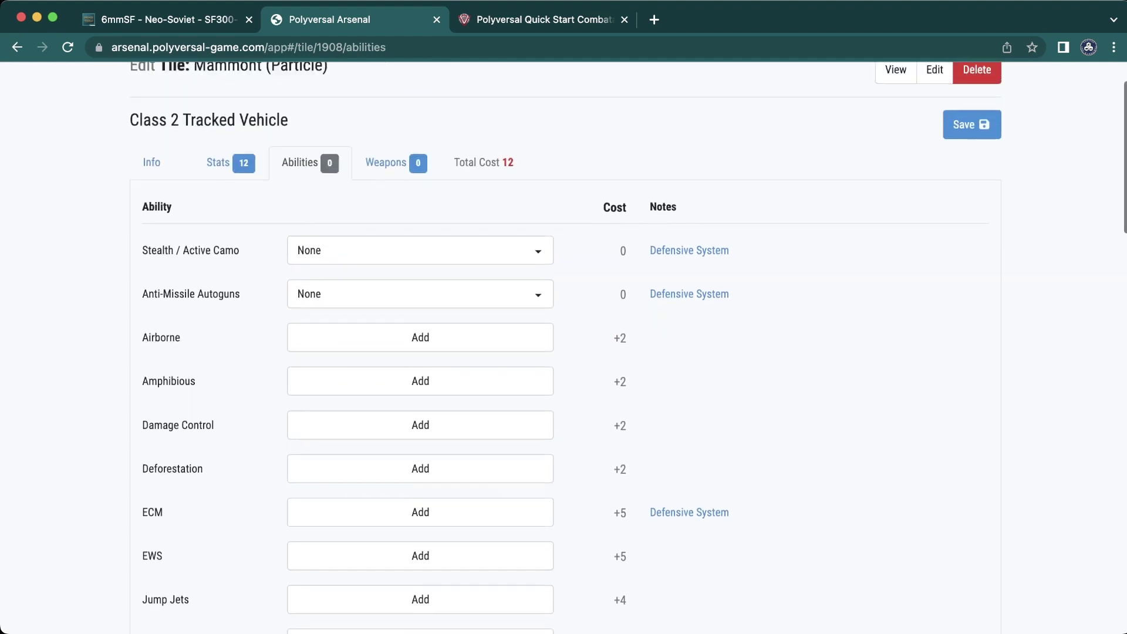
{"action": "scroll", "coordinate": [563, 347], "scroll_direction": "up", "scroll_amount": 2}
{"action": "left_click", "coordinate": [972, 191]}
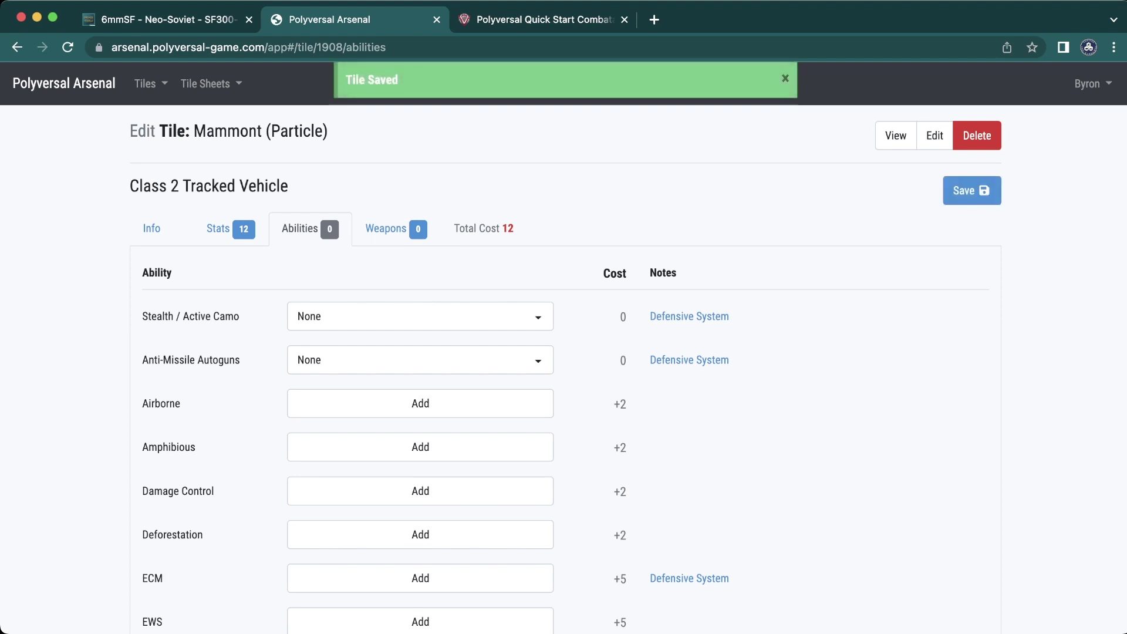
- Add the Repair ability, then remove it again so no abilities remain
{"action": "scroll", "coordinate": [563, 346], "scroll_direction": "down", "scroll_amount": 5}
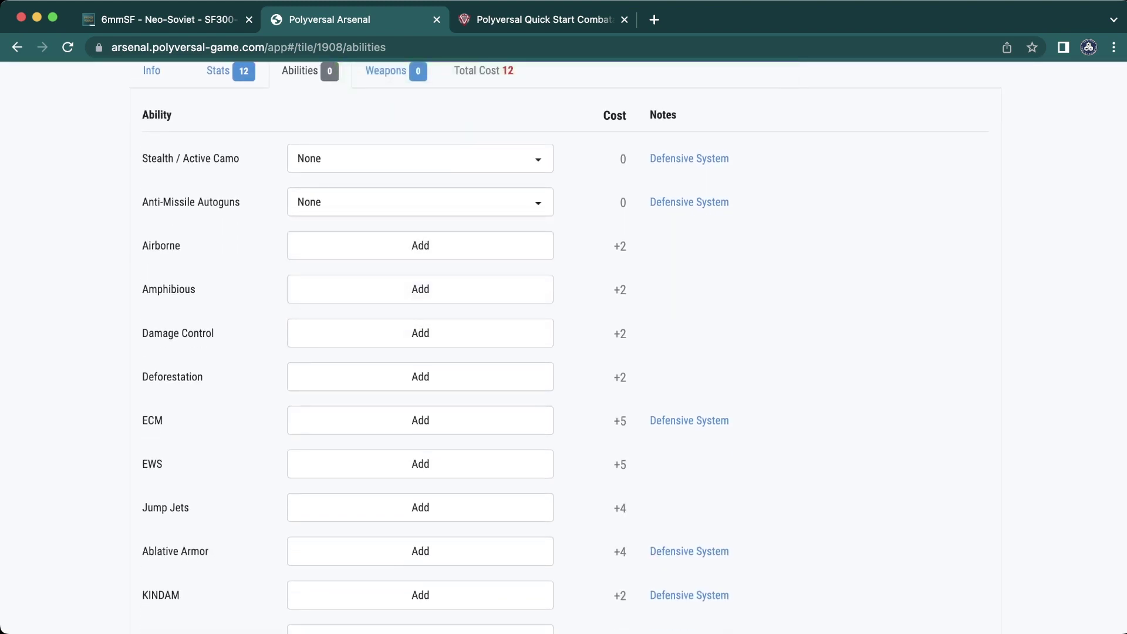
{"action": "scroll", "coordinate": [420, 370], "scroll_direction": "down", "scroll_amount": 2}
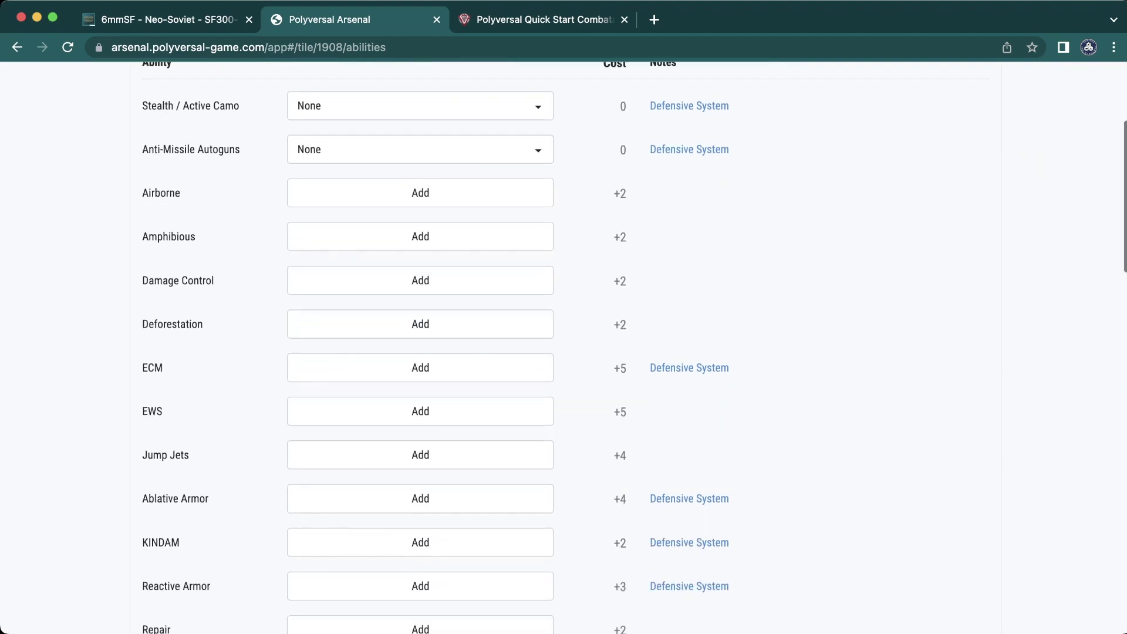
{"action": "scroll", "coordinate": [420, 260], "scroll_direction": "down", "scroll_amount": 5}
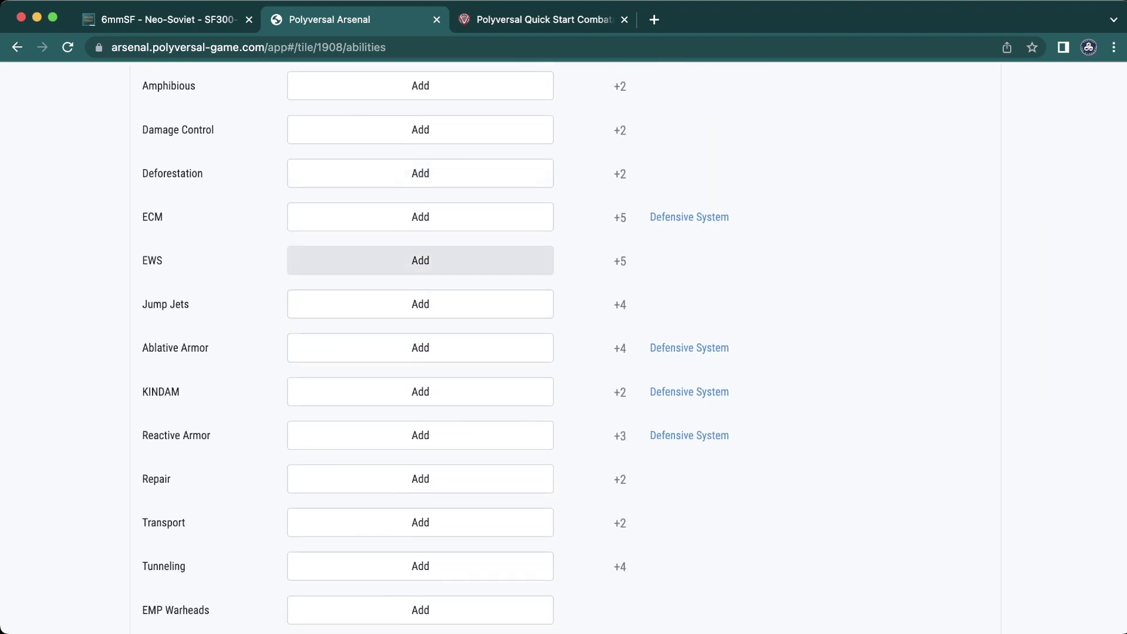
{"action": "scroll", "coordinate": [421, 260], "scroll_direction": "down", "scroll_amount": 10}
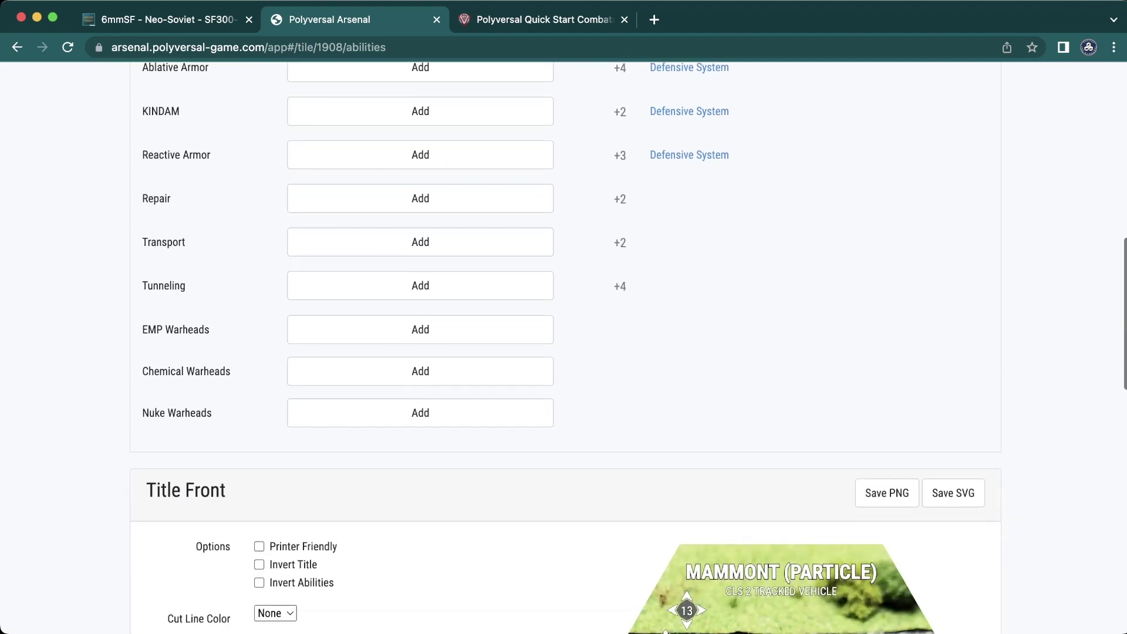
{"action": "scroll", "coordinate": [420, 413], "scroll_direction": "up", "scroll_amount": 2}
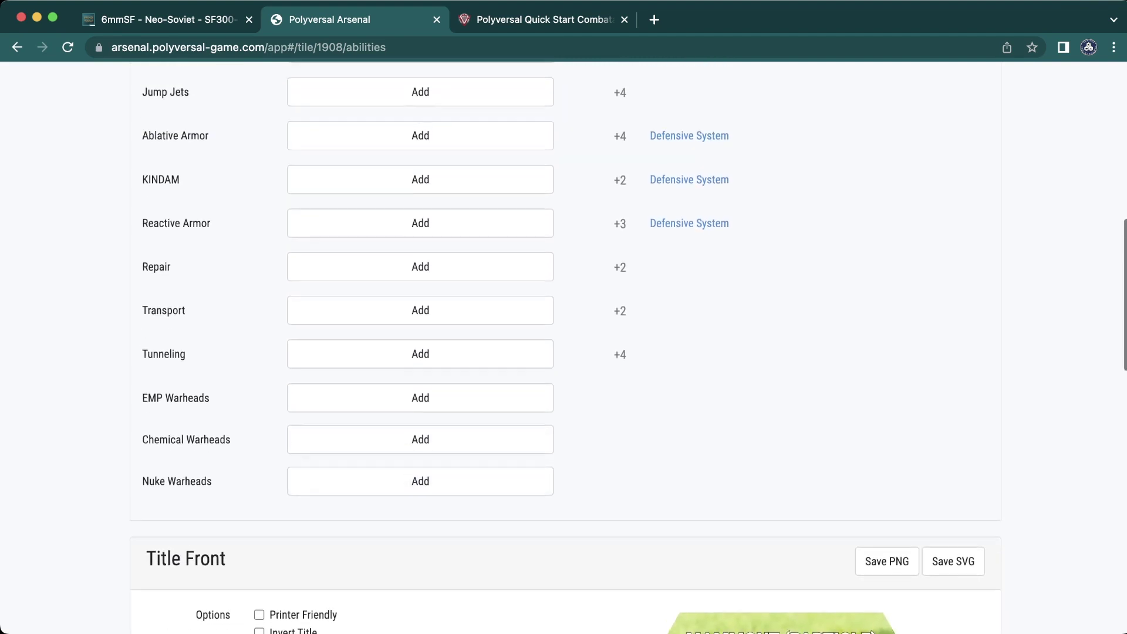
{"action": "scroll", "coordinate": [421, 319], "scroll_direction": "up", "scroll_amount": 1}
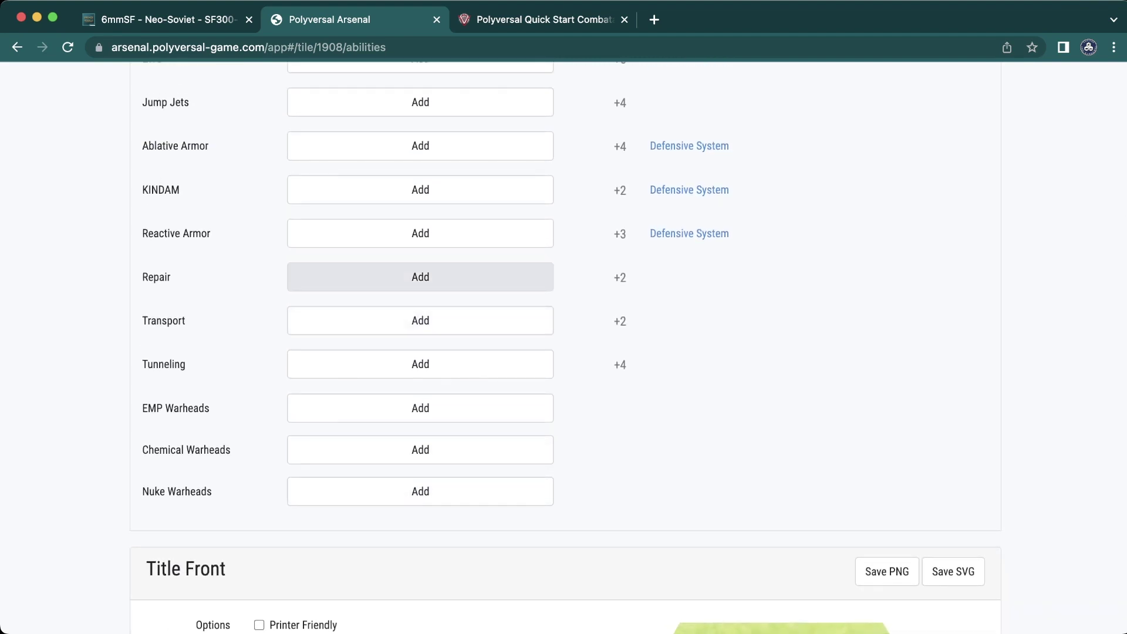
{"action": "left_click", "coordinate": [421, 277]}
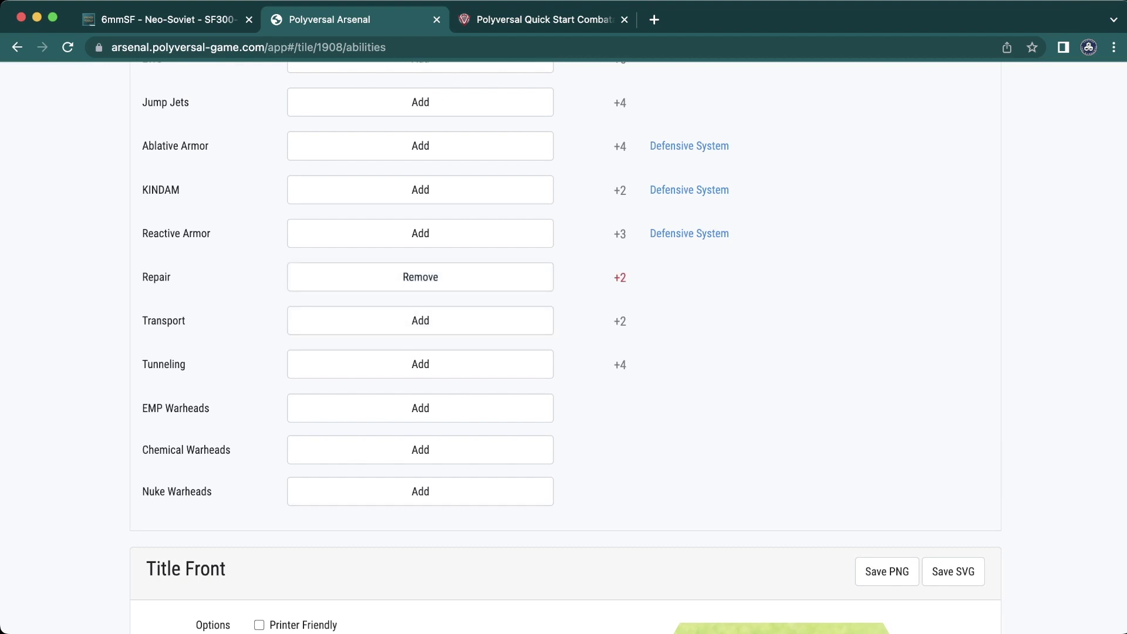
{"action": "mouse_move", "coordinate": [689, 233]}
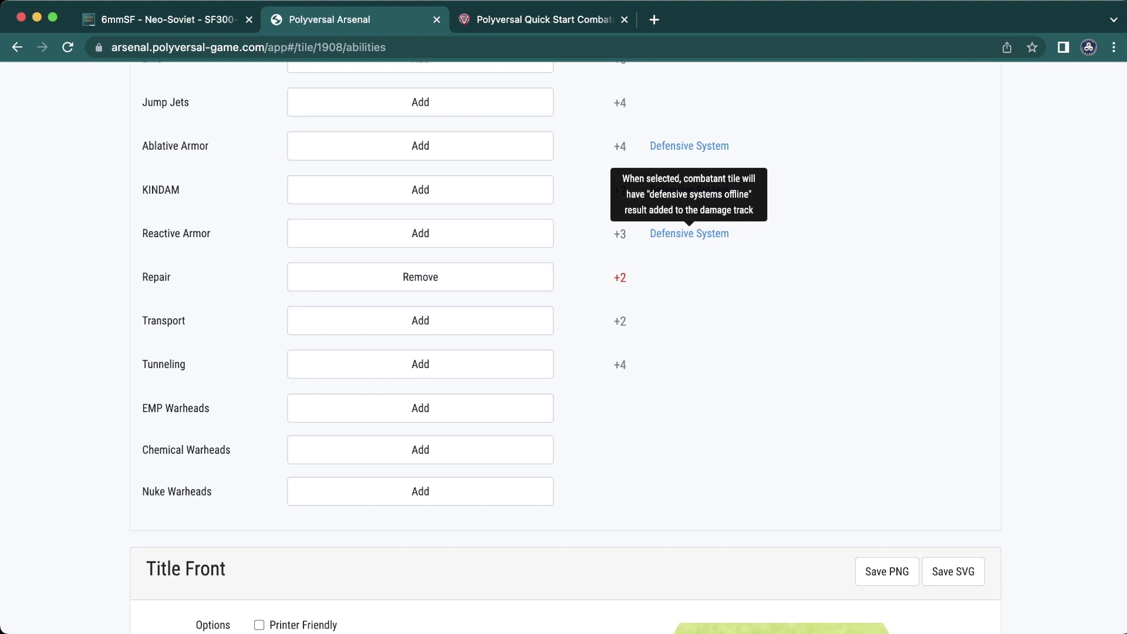
{"action": "left_click", "coordinate": [420, 277]}
- Scroll through the abilities list to review the available options
{"action": "scroll", "coordinate": [420, 277], "scroll_direction": "up", "scroll_amount": 2}
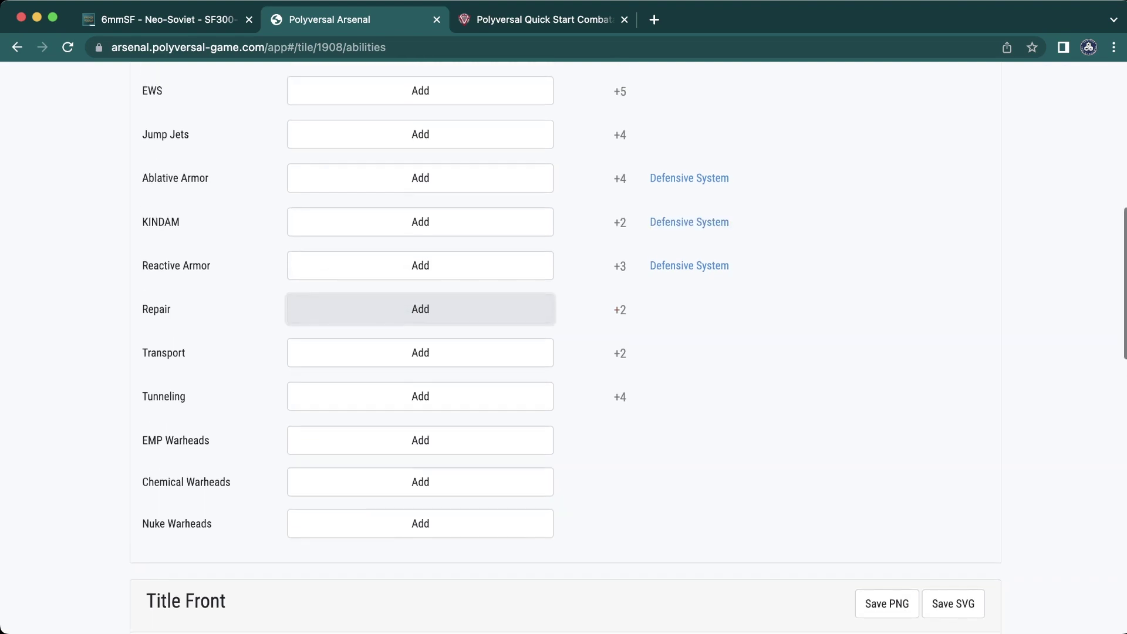
{"action": "scroll", "coordinate": [689, 250], "scroll_direction": "up", "scroll_amount": 3}
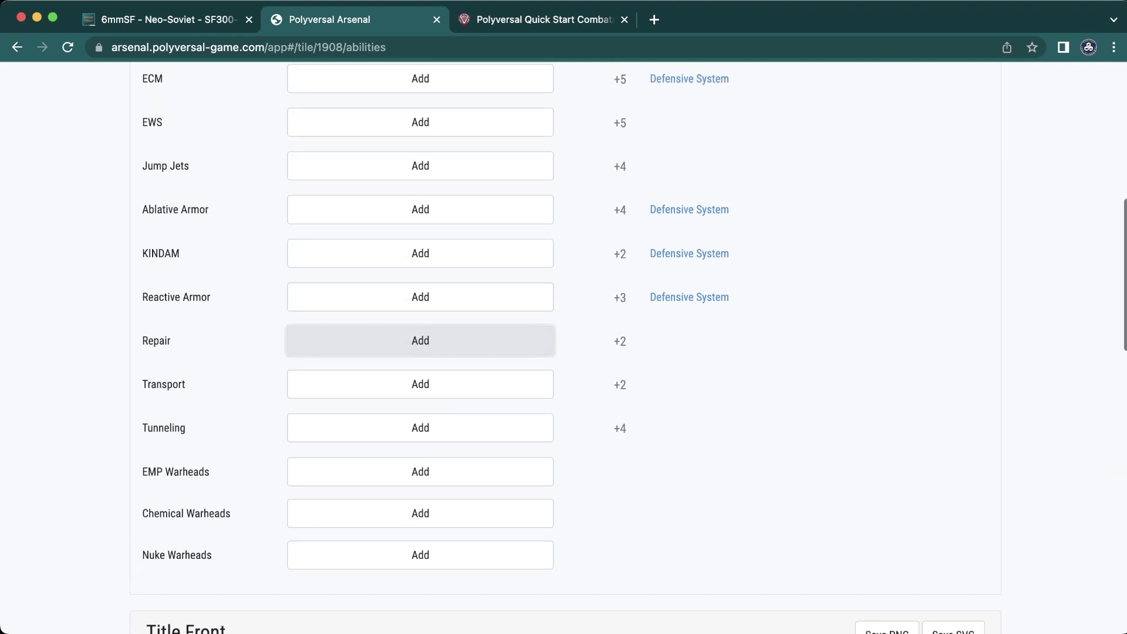
{"action": "mouse_move", "coordinate": [689, 250]}
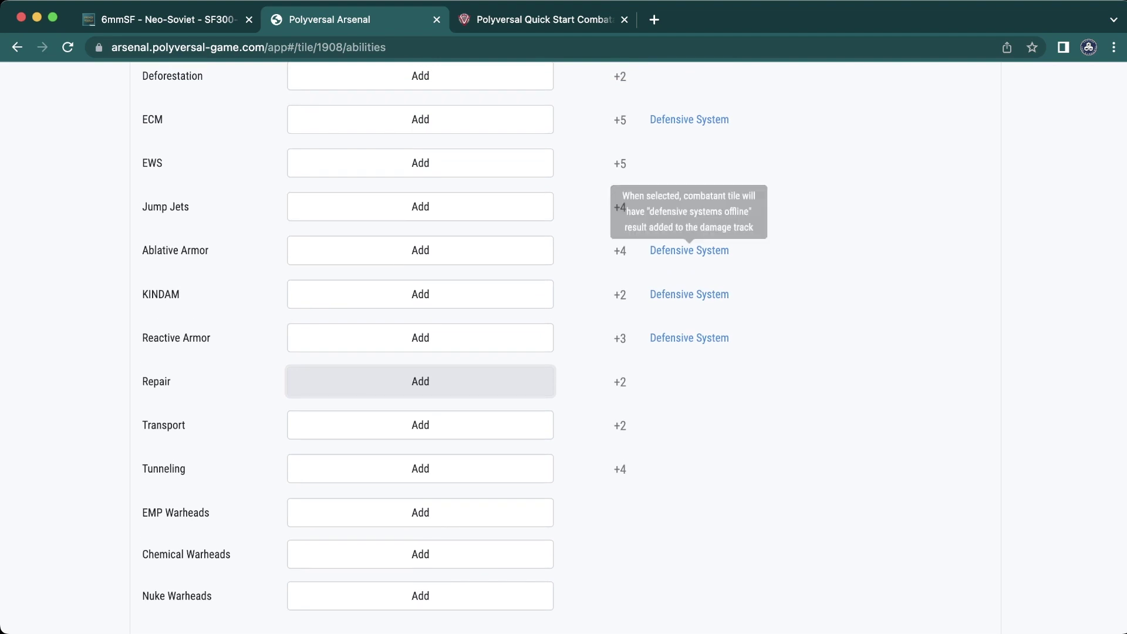
{"action": "scroll", "coordinate": [420, 381], "scroll_direction": "up", "scroll_amount": 5}
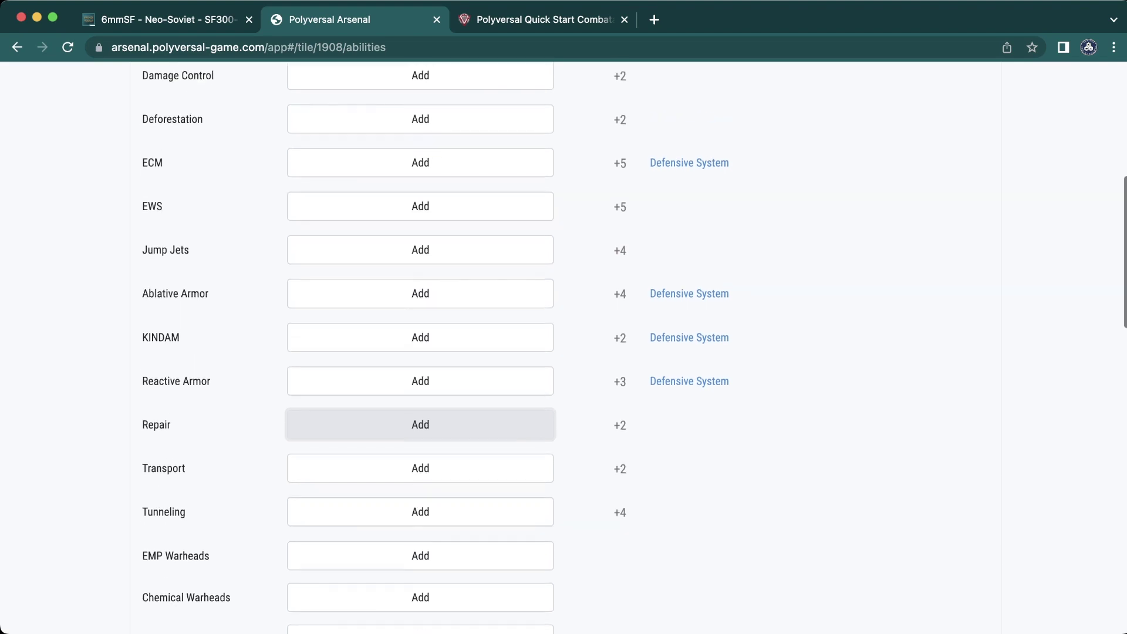
{"action": "scroll", "coordinate": [420, 496], "scroll_direction": "up", "scroll_amount": 6}
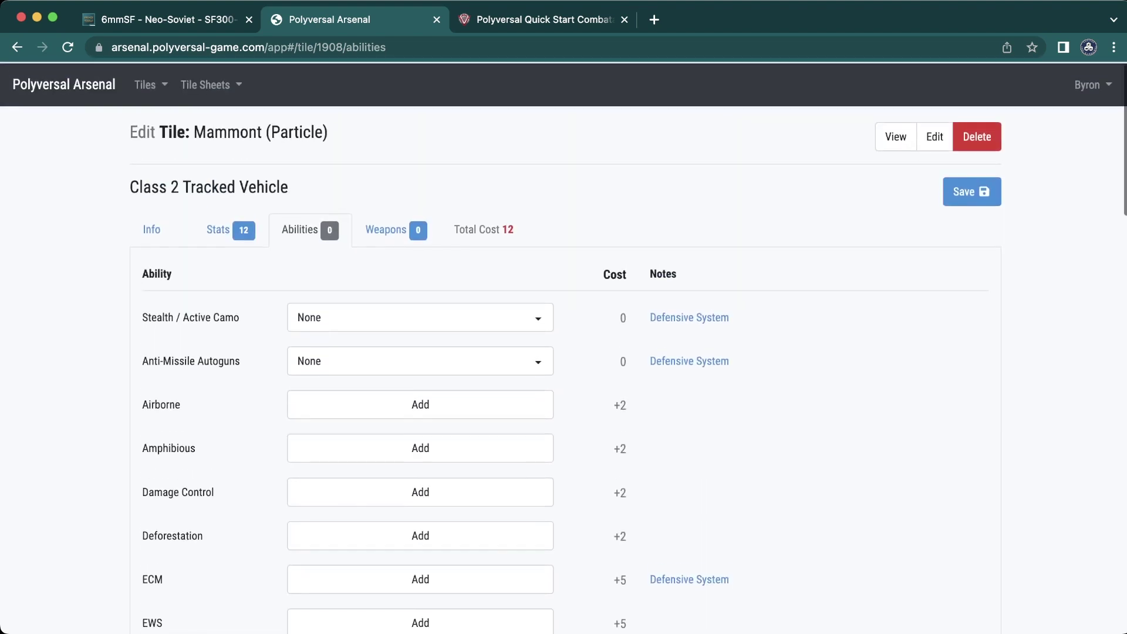
{"action": "scroll", "coordinate": [420, 496], "scroll_direction": "down", "scroll_amount": 2}
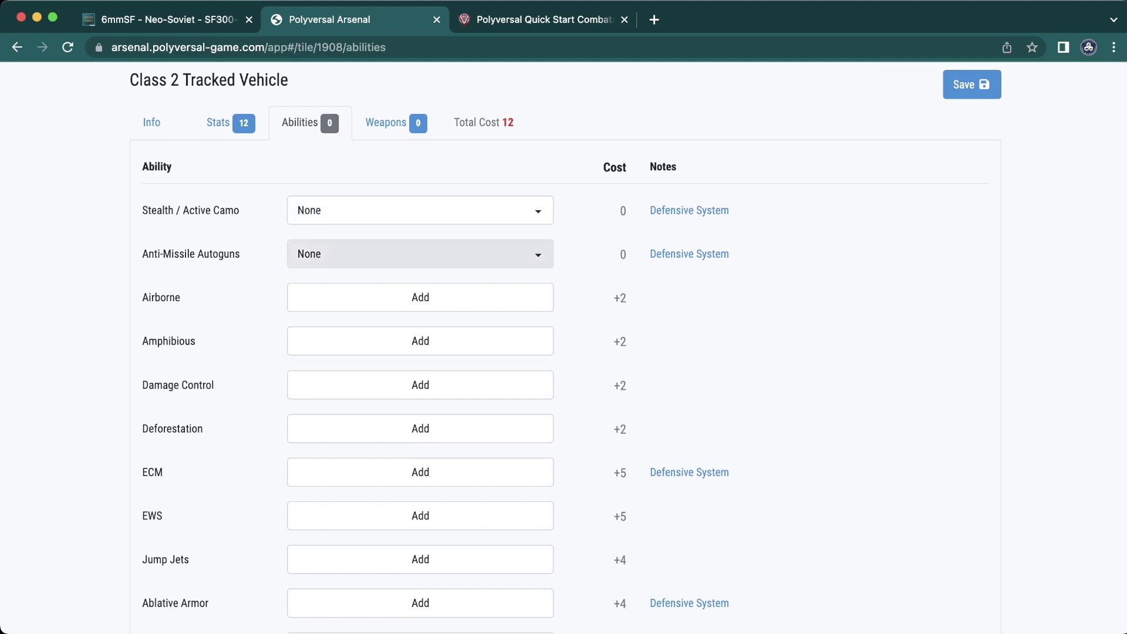
{"action": "scroll", "coordinate": [420, 496], "scroll_direction": "down", "scroll_amount": 11}
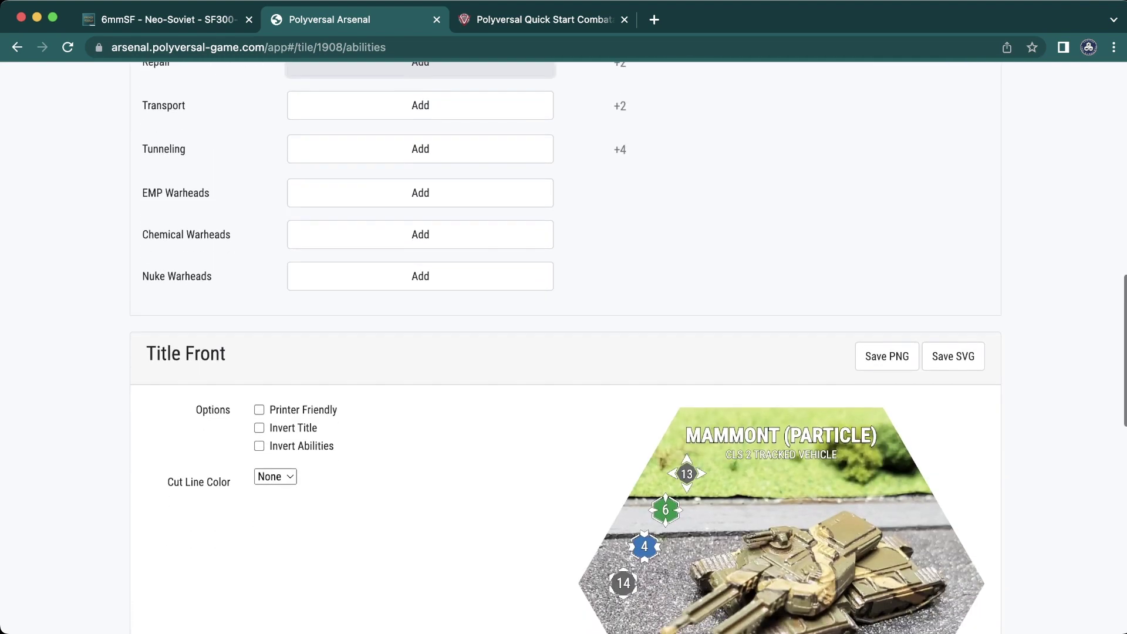
{"action": "scroll", "coordinate": [563, 346], "scroll_direction": "down", "scroll_amount": 3}
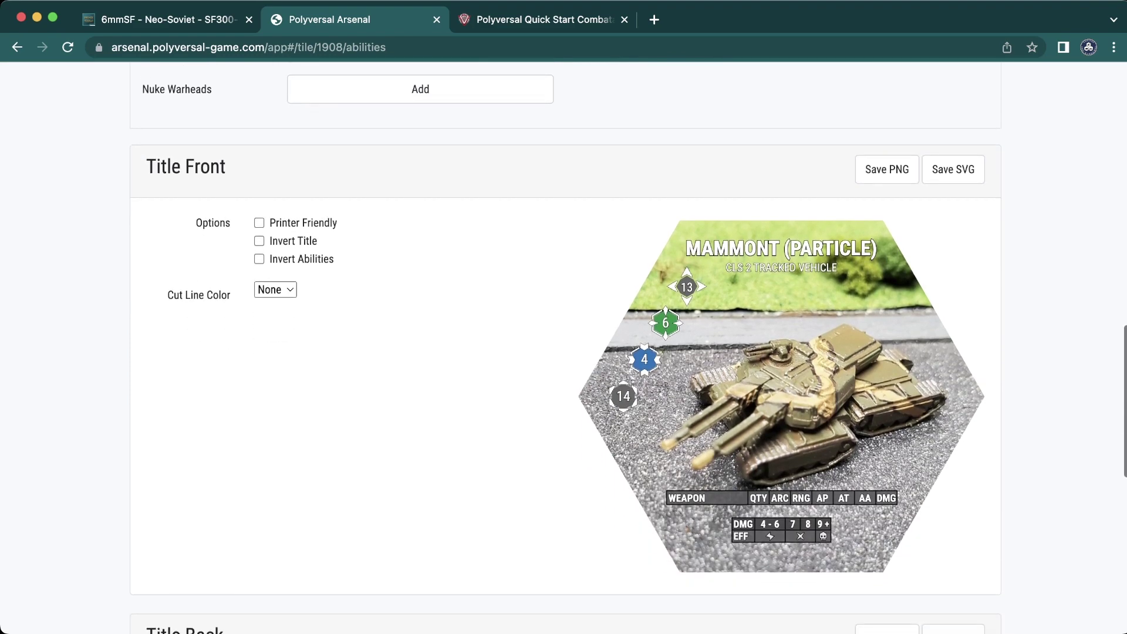
{"action": "scroll", "coordinate": [563, 346], "scroll_direction": "up", "scroll_amount": 11}
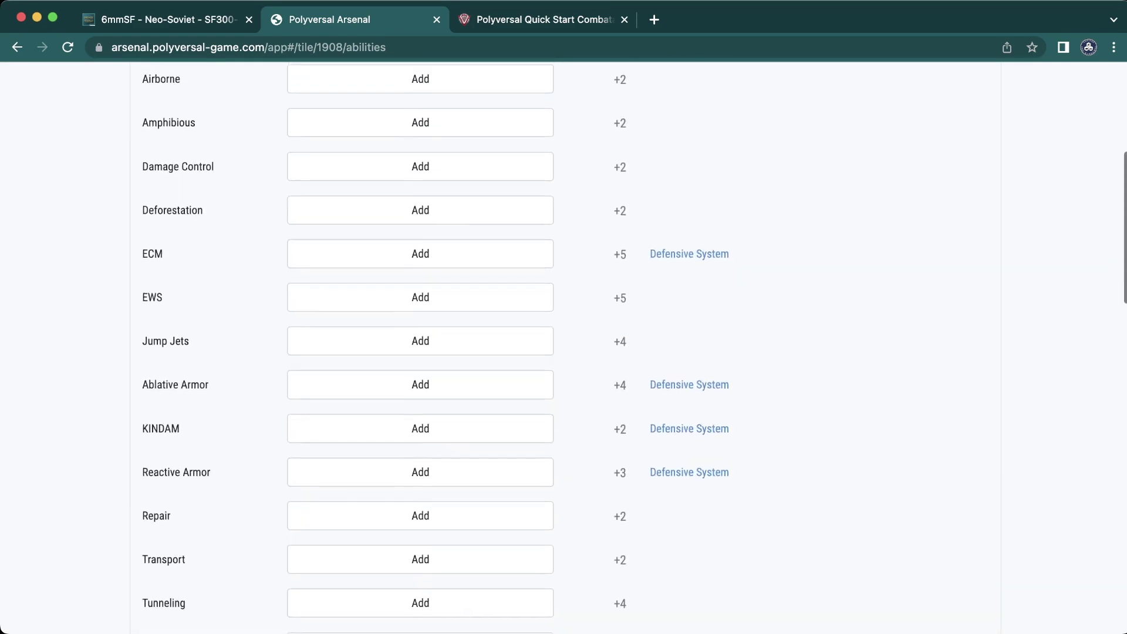
{"action": "scroll", "coordinate": [563, 347], "scroll_direction": "up", "scroll_amount": 5}
- Show the Weapons list and browse its cost-per-targeting table, with no weapons added yet
{"action": "left_click", "coordinate": [385, 228]}
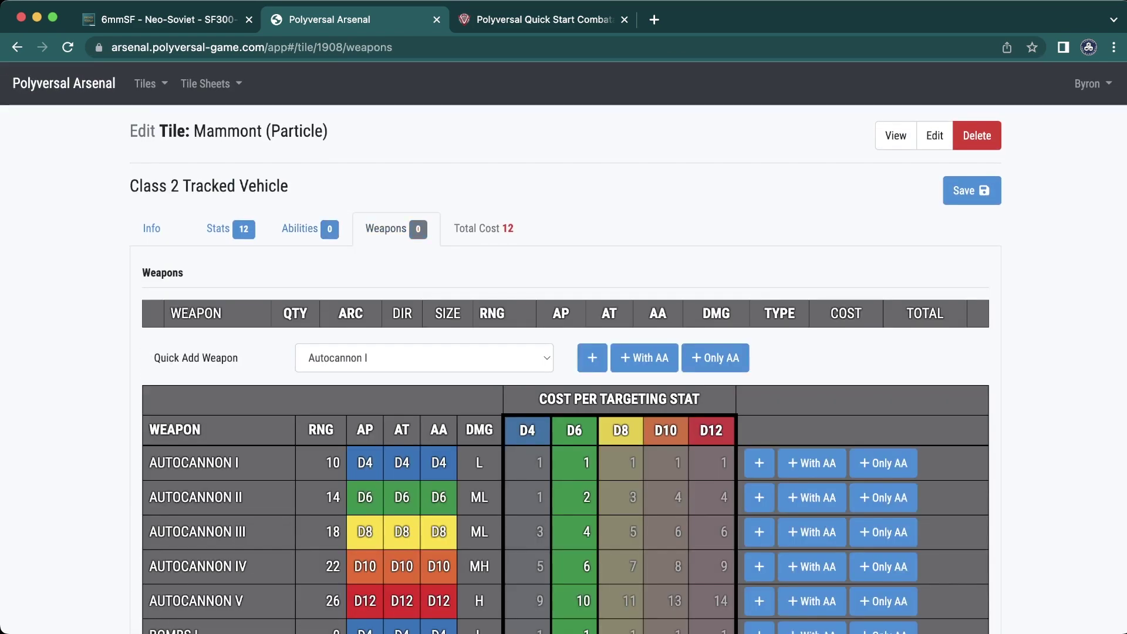
{"action": "scroll", "coordinate": [563, 350], "scroll_direction": "down", "scroll_amount": 1}
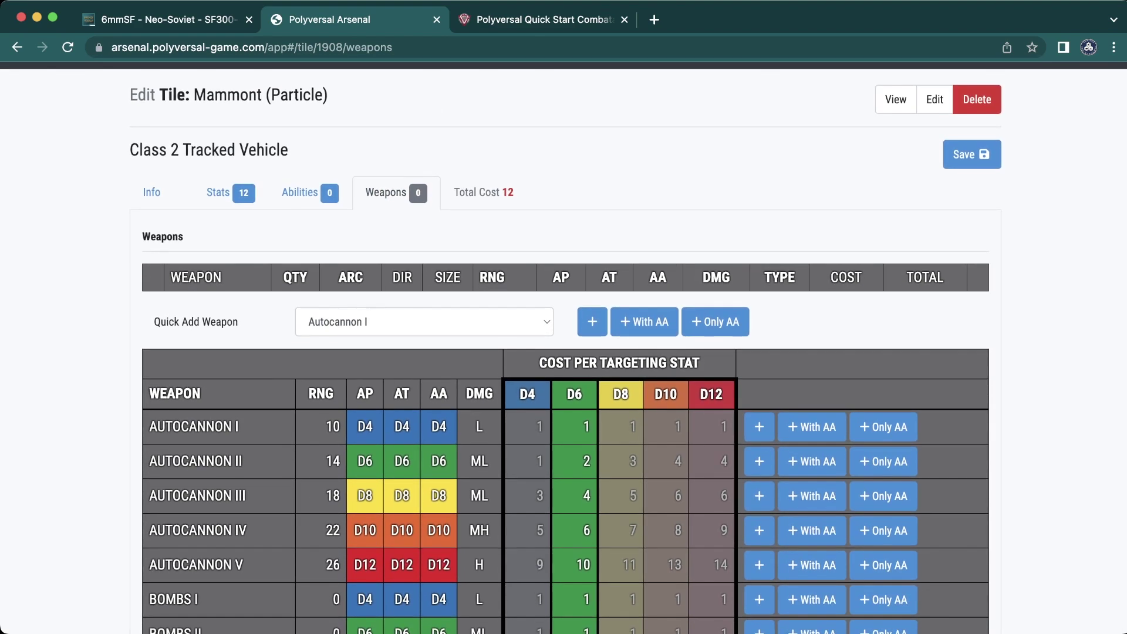
{"action": "scroll", "coordinate": [563, 347], "scroll_direction": "down", "scroll_amount": 3}
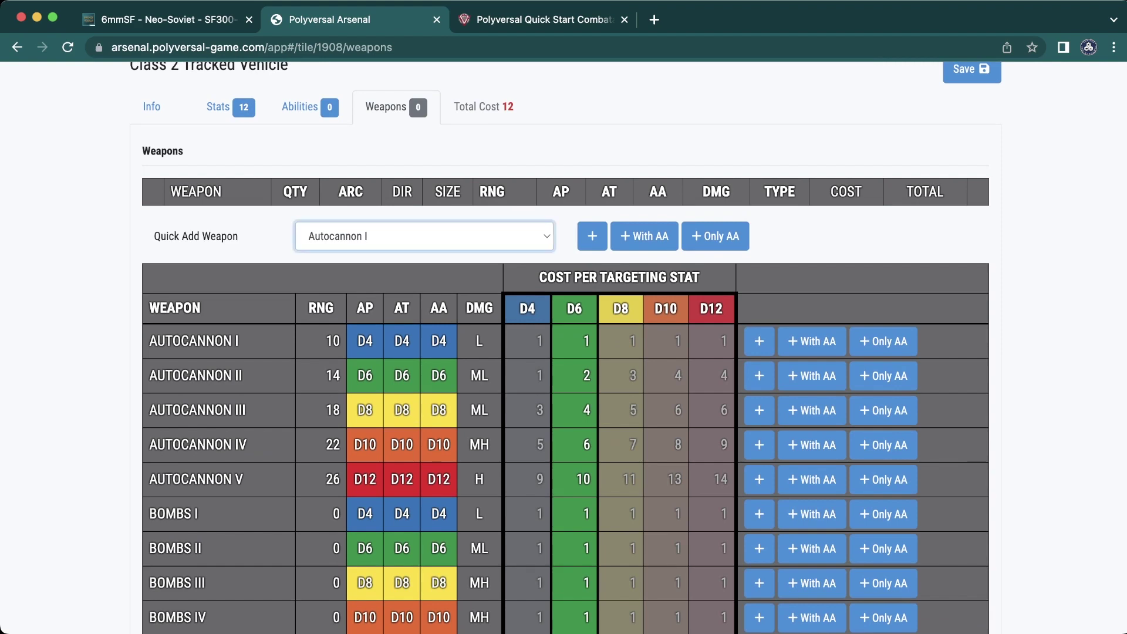
{"action": "scroll", "coordinate": [810, 410], "scroll_direction": "down", "scroll_amount": 3}
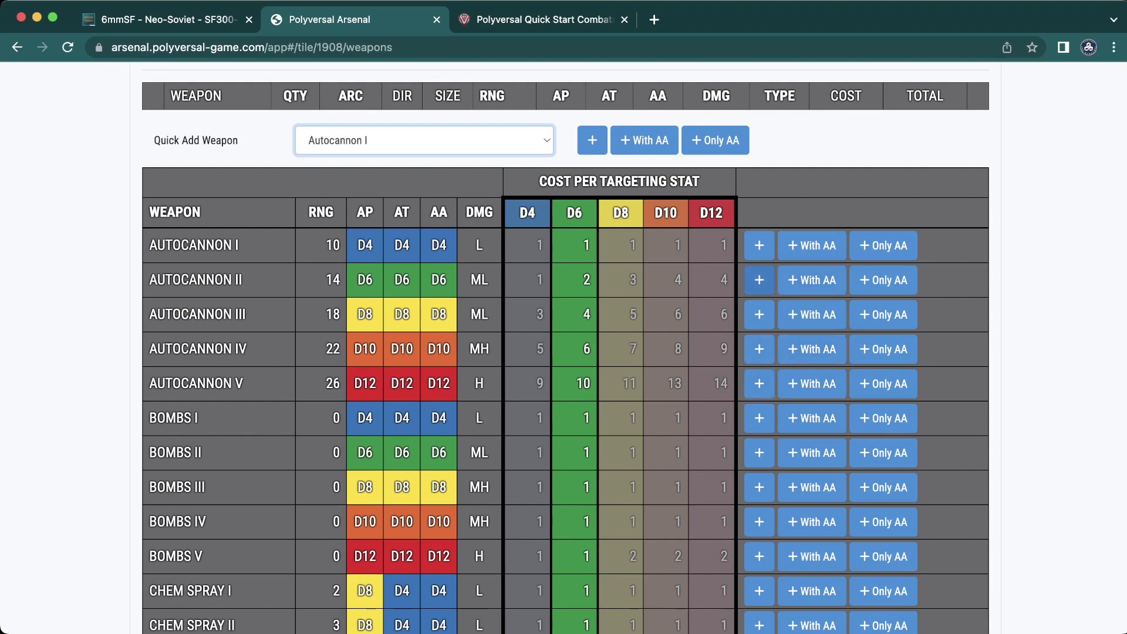
{"action": "scroll", "coordinate": [593, 243], "scroll_direction": "up", "scroll_amount": 3}
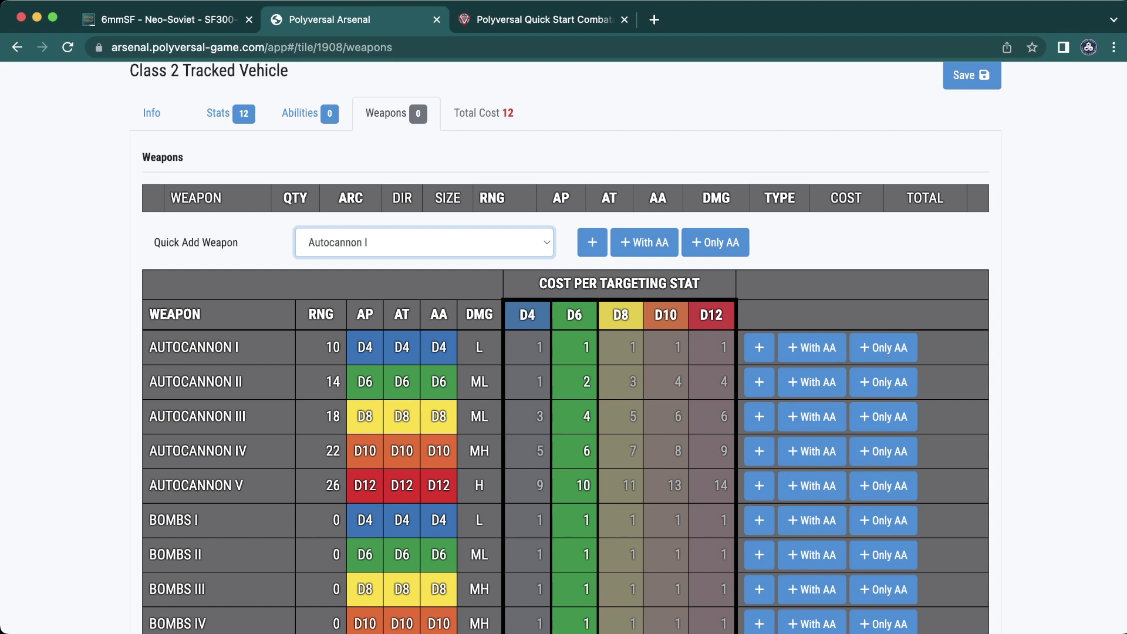
- Switch the Quick Add Weapon from Autocannon I to Particle Bolt III
{"action": "key", "text": "p"}
{"action": "scroll", "coordinate": [592, 242], "scroll_direction": "up", "scroll_amount": 1}
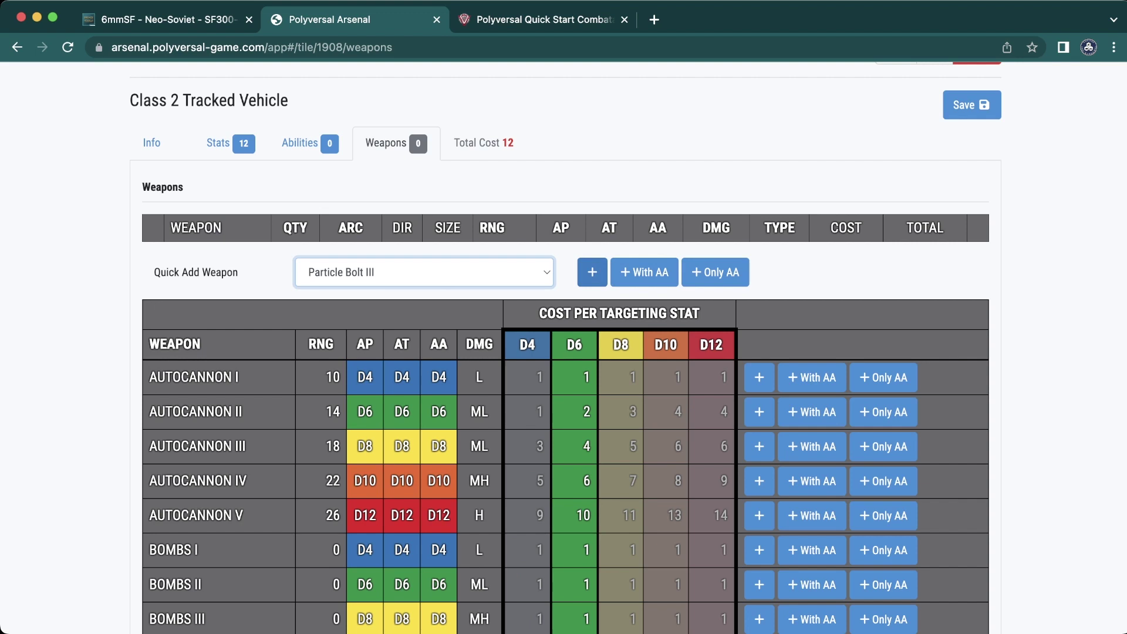
- Add Particle Bolt III with quantity 2 and size 360, bringing the total cost to 22
{"action": "left_click", "coordinate": [592, 271]}
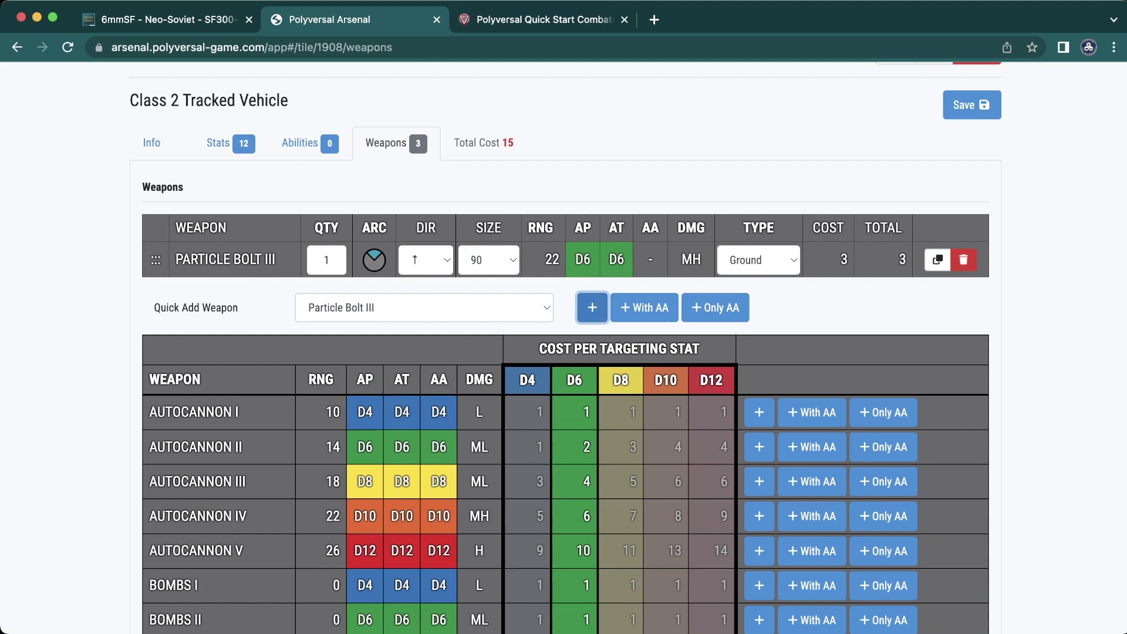
{"action": "key", "text": "super+Tab"}
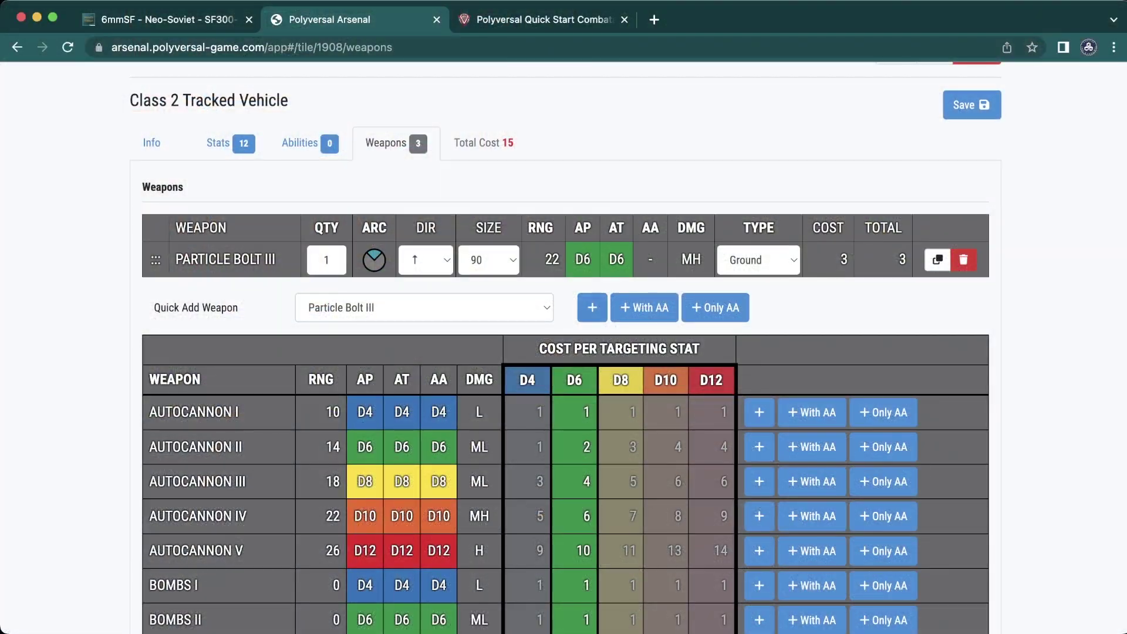
{"action": "key", "text": "super+a"}
{"action": "type", "text": "2"}
{"action": "key", "text": "3"}
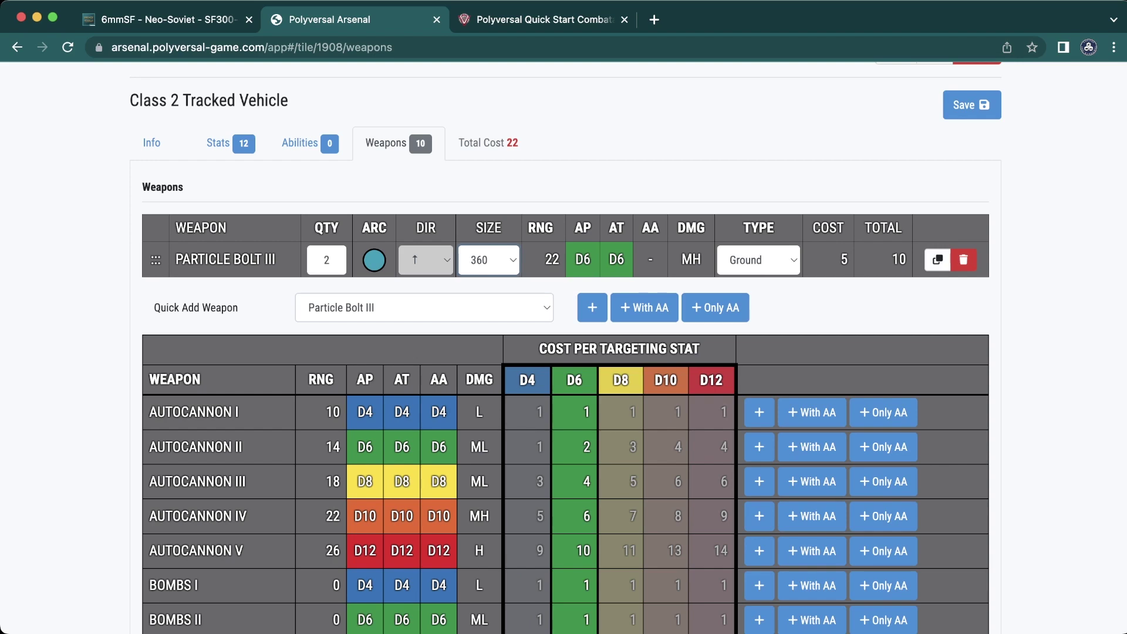
- Review the Title Front and Title Back previews showing the two Particle Bolt III weapons
{"action": "scroll", "coordinate": [565, 348], "scroll_direction": "down", "scroll_amount": 20}
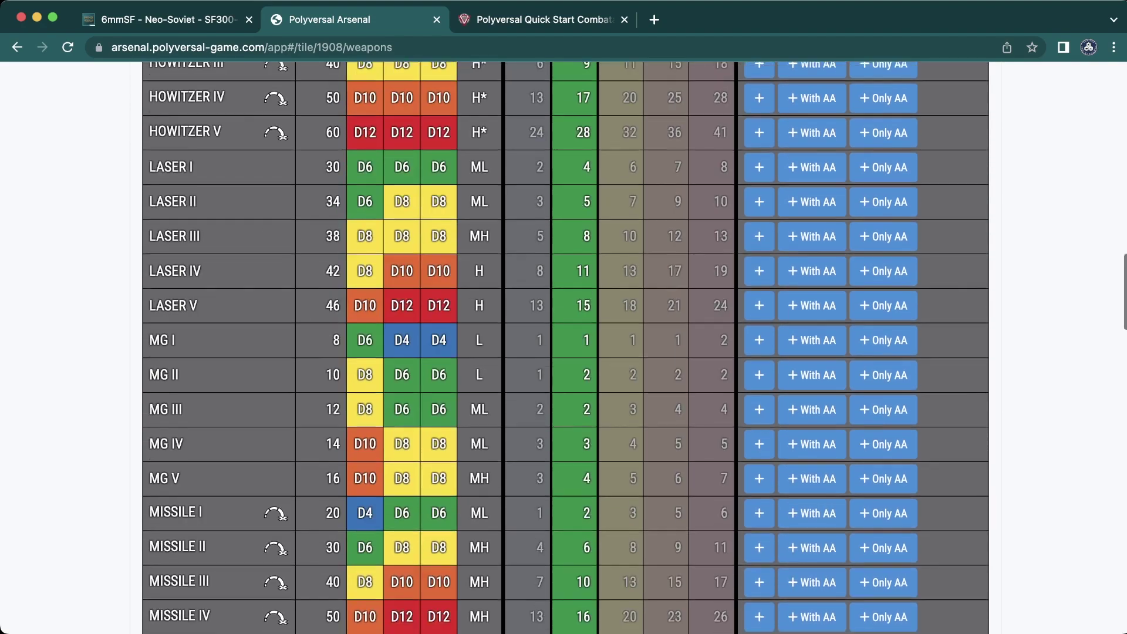
{"action": "scroll", "coordinate": [566, 347], "scroll_direction": "down", "scroll_amount": 20}
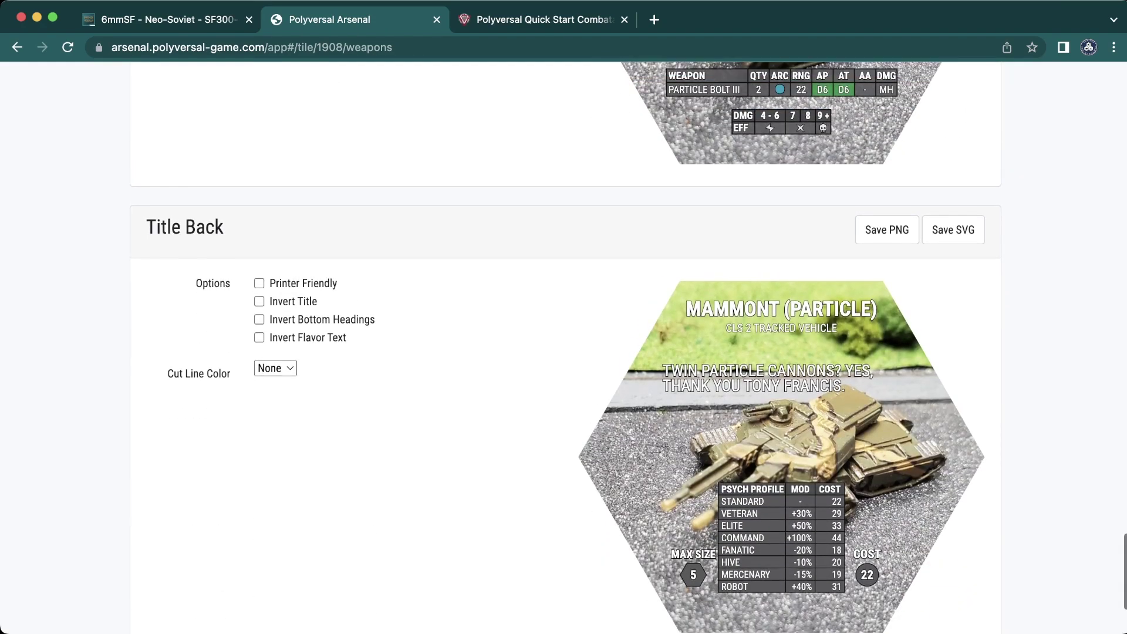
{"action": "scroll", "coordinate": [565, 347], "scroll_direction": "up", "scroll_amount": 5}
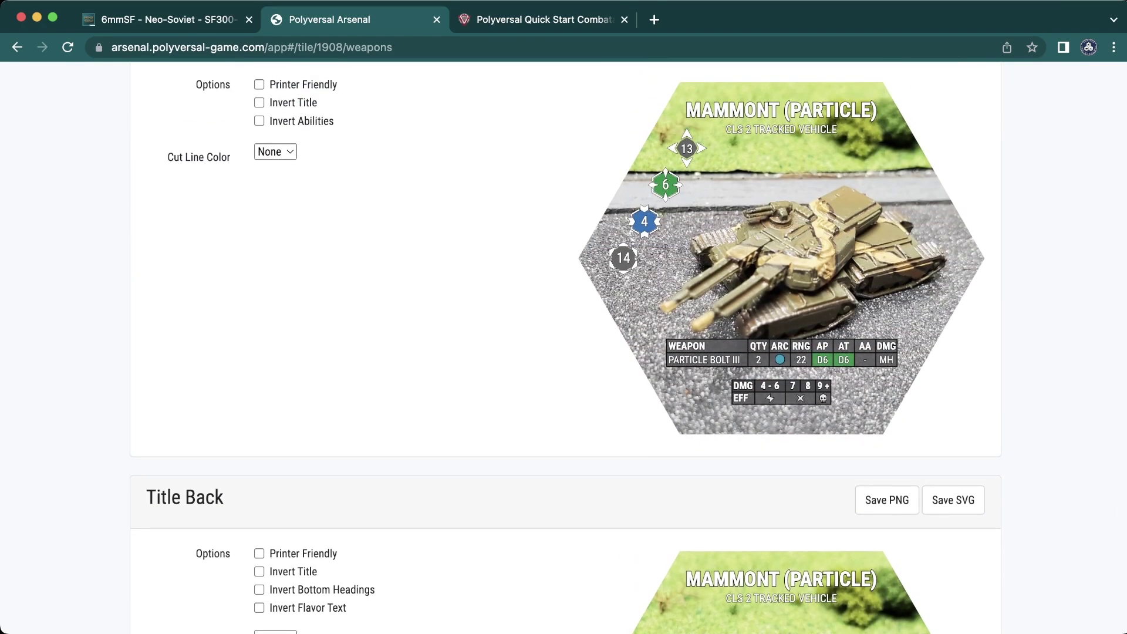
{"action": "triple_click", "coordinate": [704, 360]}
- Select MG I as the next Quick Add Weapon
{"action": "scroll", "coordinate": [565, 348], "scroll_direction": "up", "scroll_amount": 20}
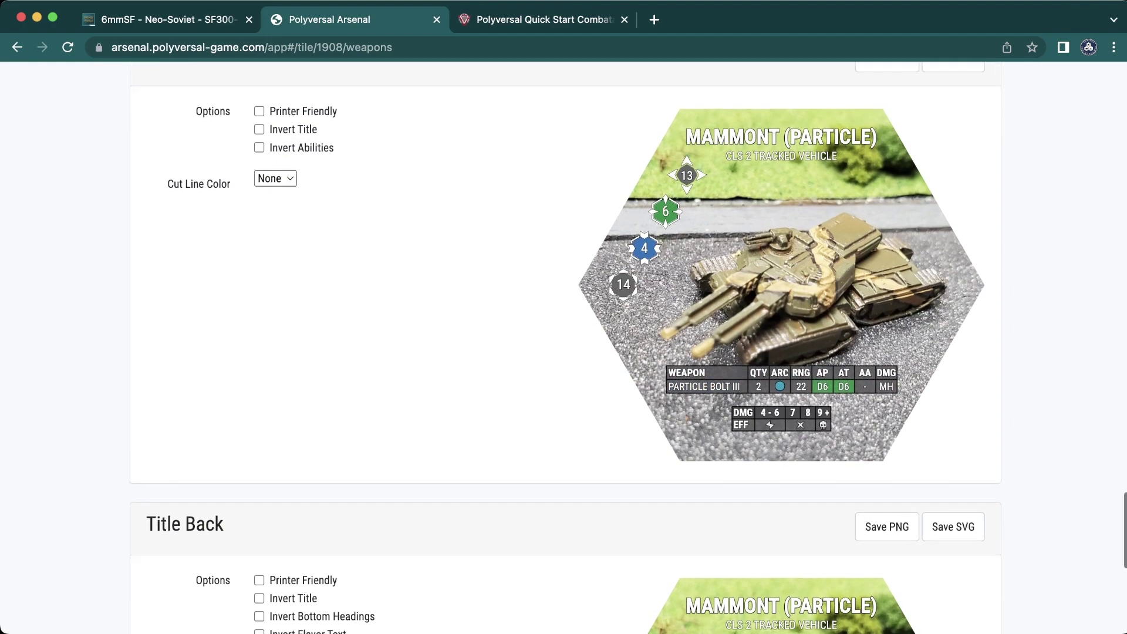
{"action": "scroll", "coordinate": [565, 348], "scroll_direction": "up", "scroll_amount": 15}
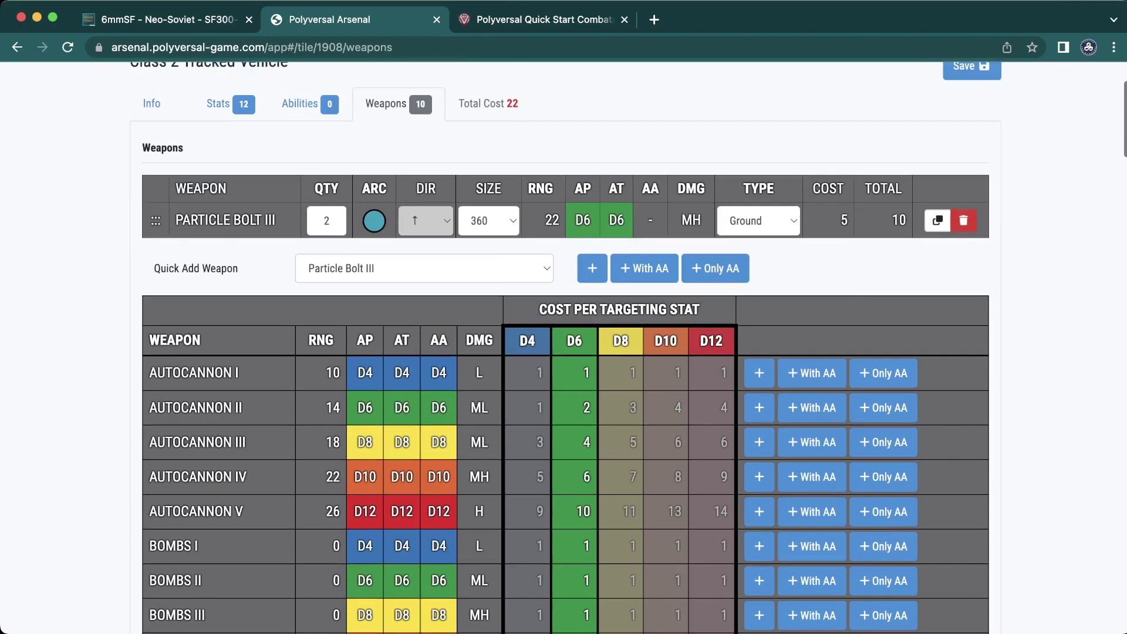
{"action": "left_click", "coordinate": [423, 393]}
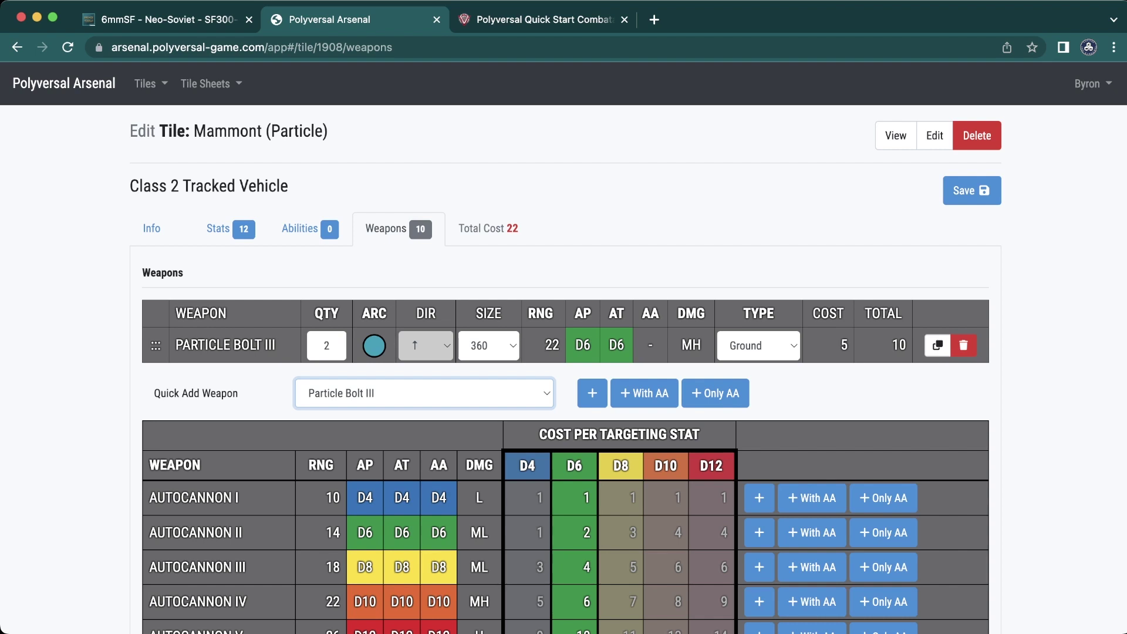
{"action": "key", "text": "m"}
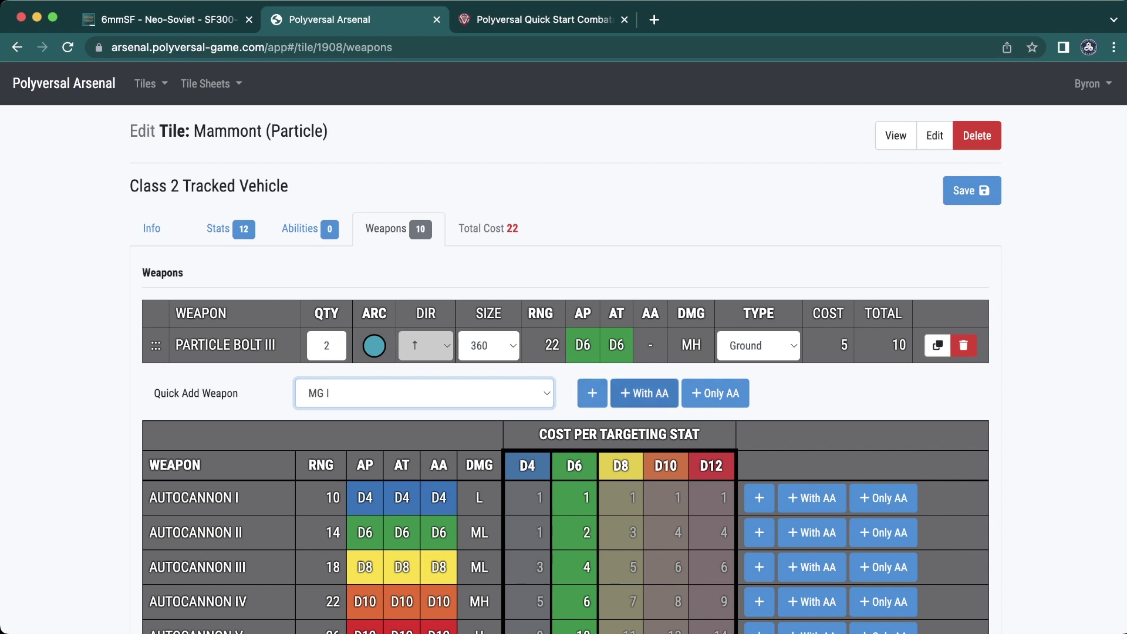
- Add an anti-air MG I at size 360, raising the total cost to 24
{"action": "left_click", "coordinate": [644, 393]}
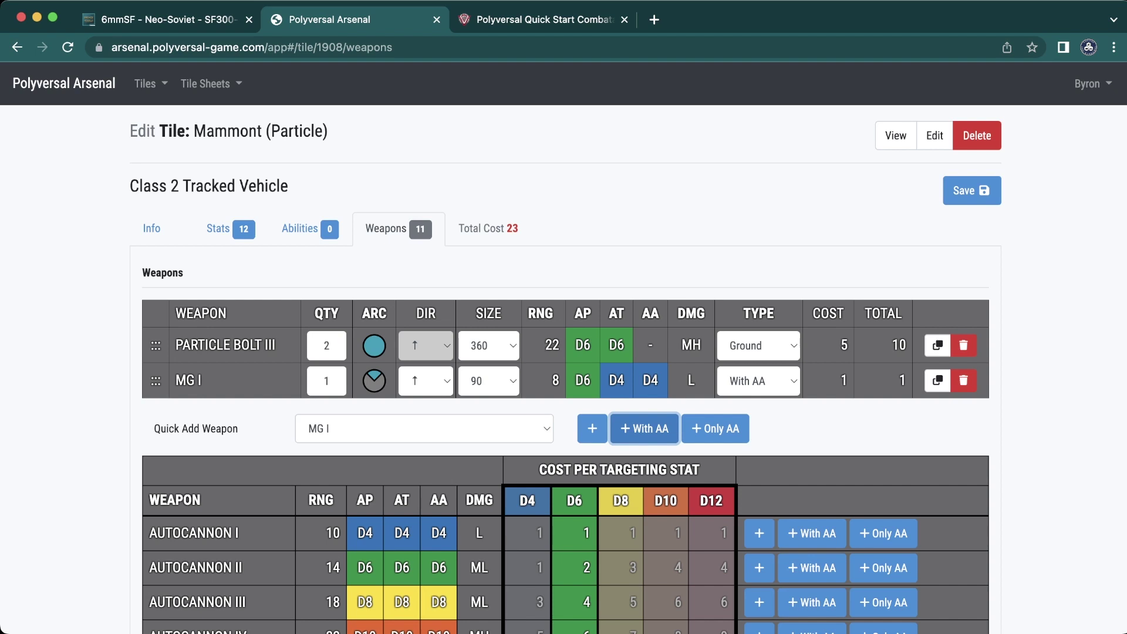
{"action": "key", "text": "3"}
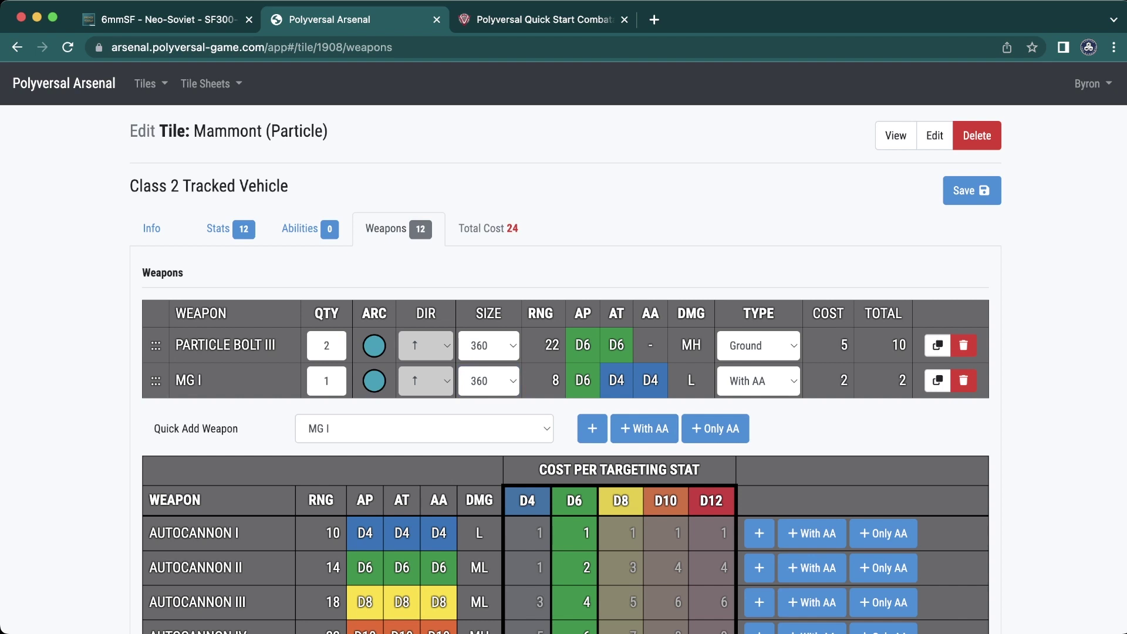
{"action": "double_click", "coordinate": [556, 380]}
{"action": "double_click", "coordinate": [898, 345]}
{"action": "left_click", "coordinate": [898, 345]}
{"action": "scroll", "coordinate": [564, 349], "scroll_direction": "down", "scroll_amount": 4}
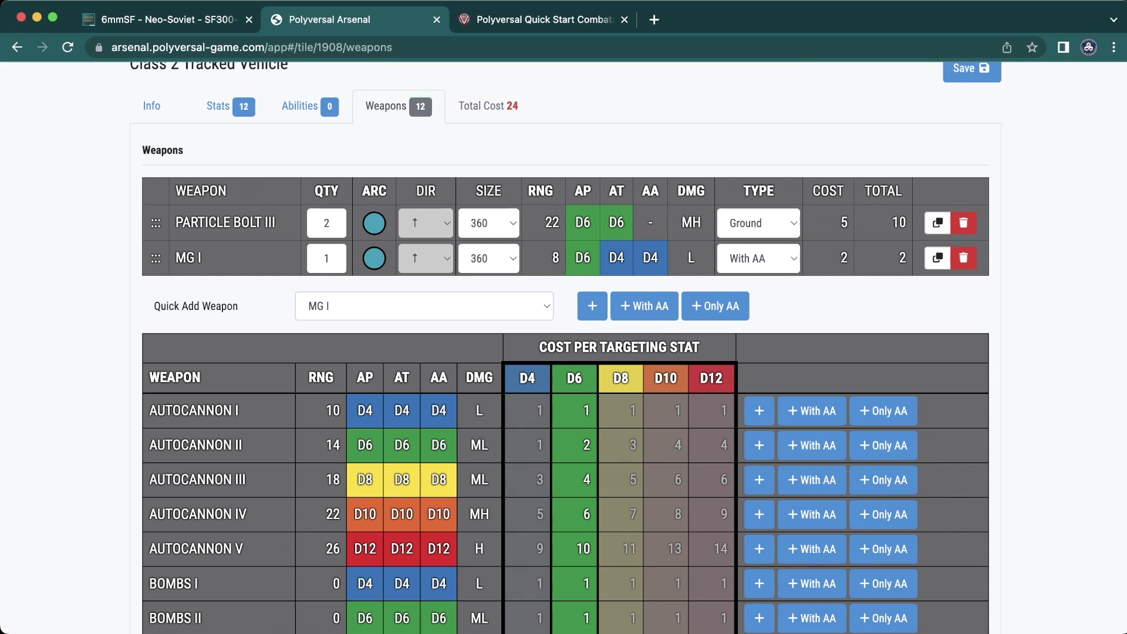
- Look over the tile's Stats and Weapons tabs, then return to Abilities
{"action": "scroll", "coordinate": [563, 346], "scroll_direction": "up", "scroll_amount": 4}
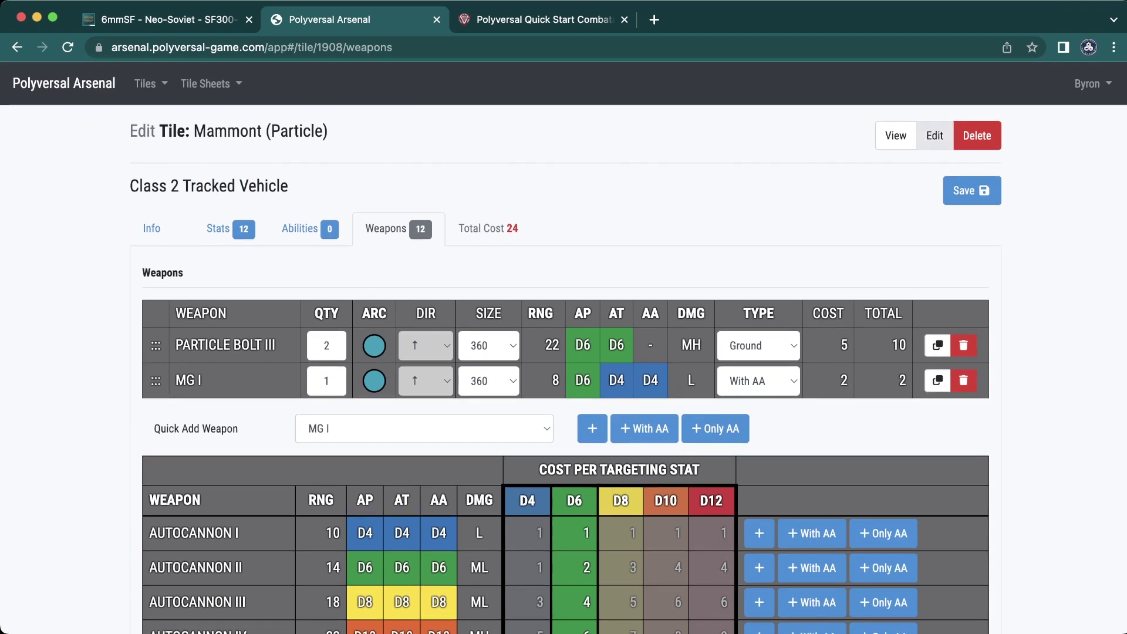
{"action": "left_click", "coordinate": [230, 229]}
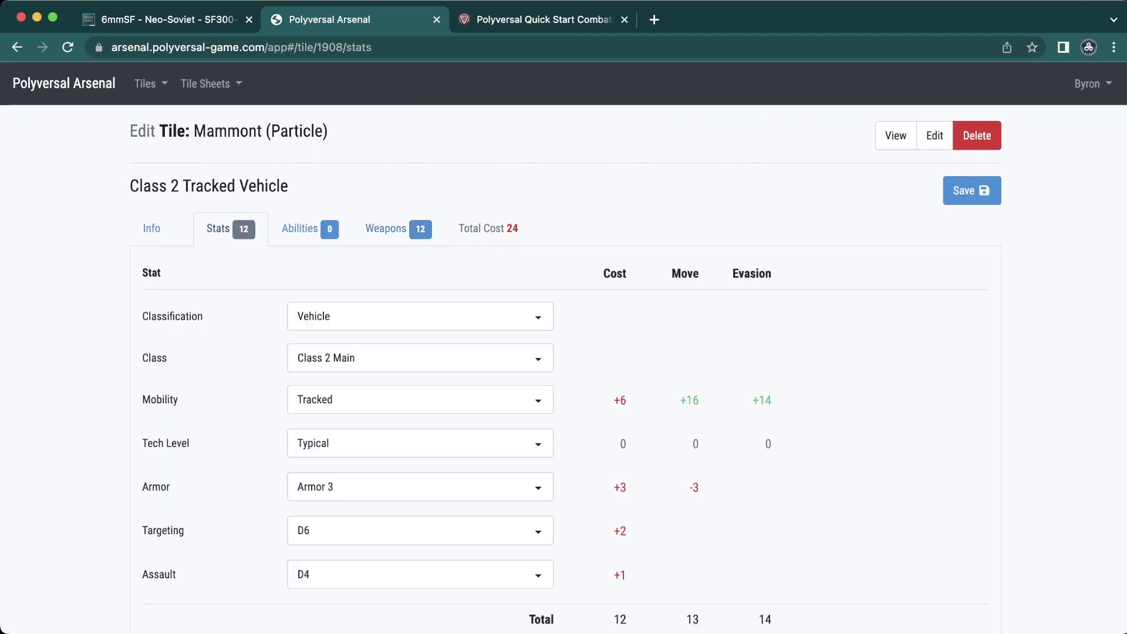
{"action": "left_click", "coordinate": [310, 228]}
{"action": "left_click", "coordinate": [398, 228]}
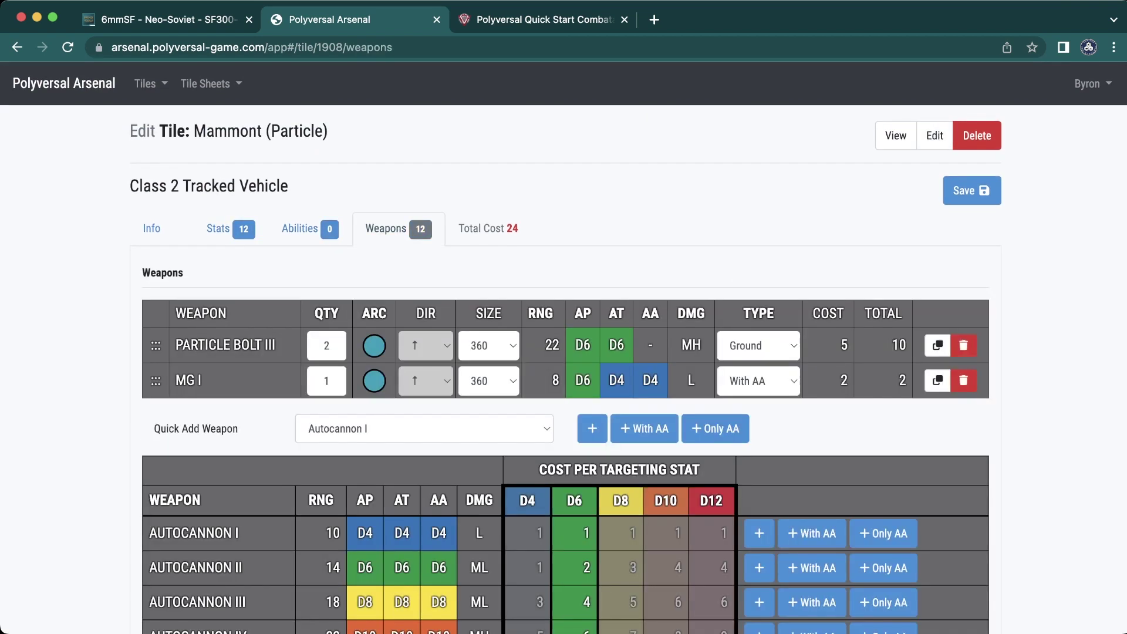
{"action": "scroll", "coordinate": [564, 352], "scroll_direction": "down", "scroll_amount": 12}
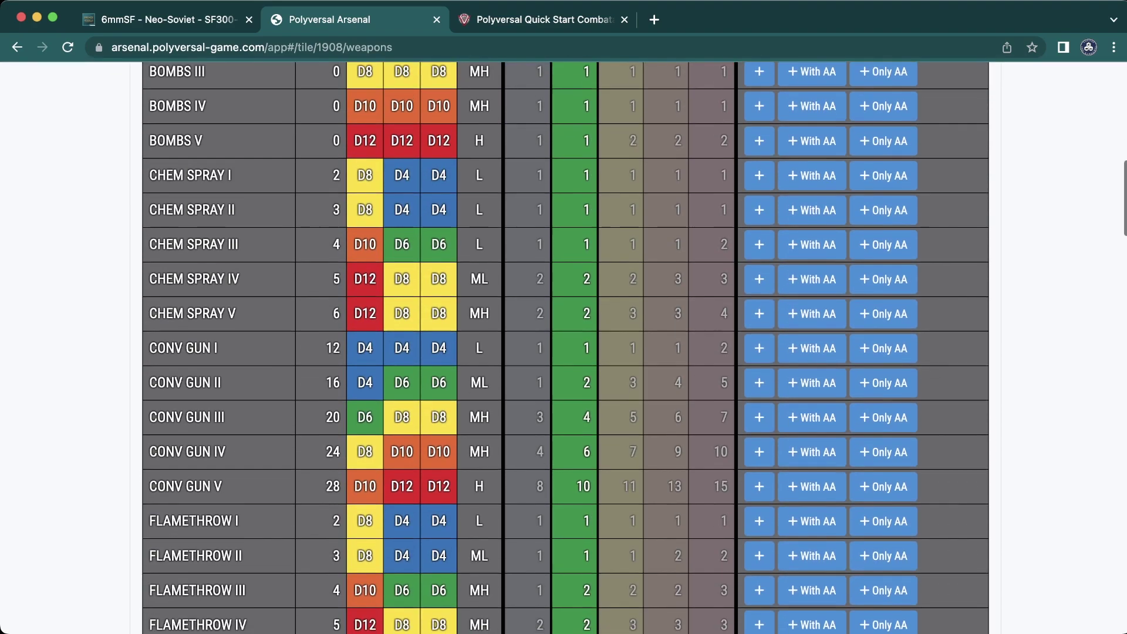
{"action": "scroll", "coordinate": [563, 352], "scroll_direction": "up", "scroll_amount": 12}
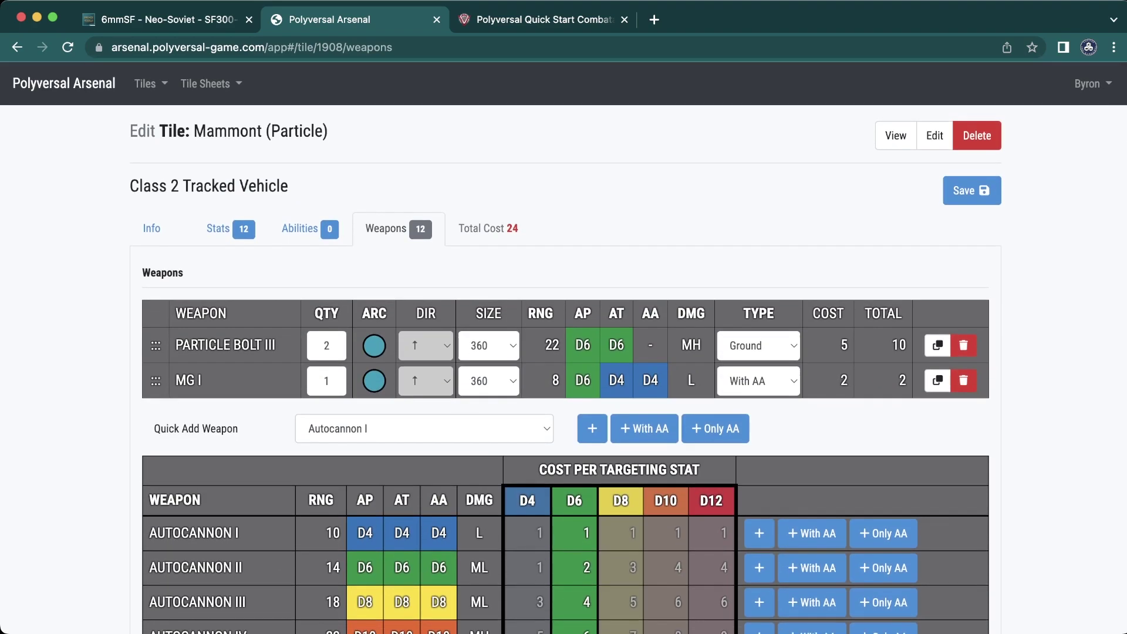
{"action": "left_click", "coordinate": [310, 229]}
{"action": "left_click", "coordinate": [230, 228]}
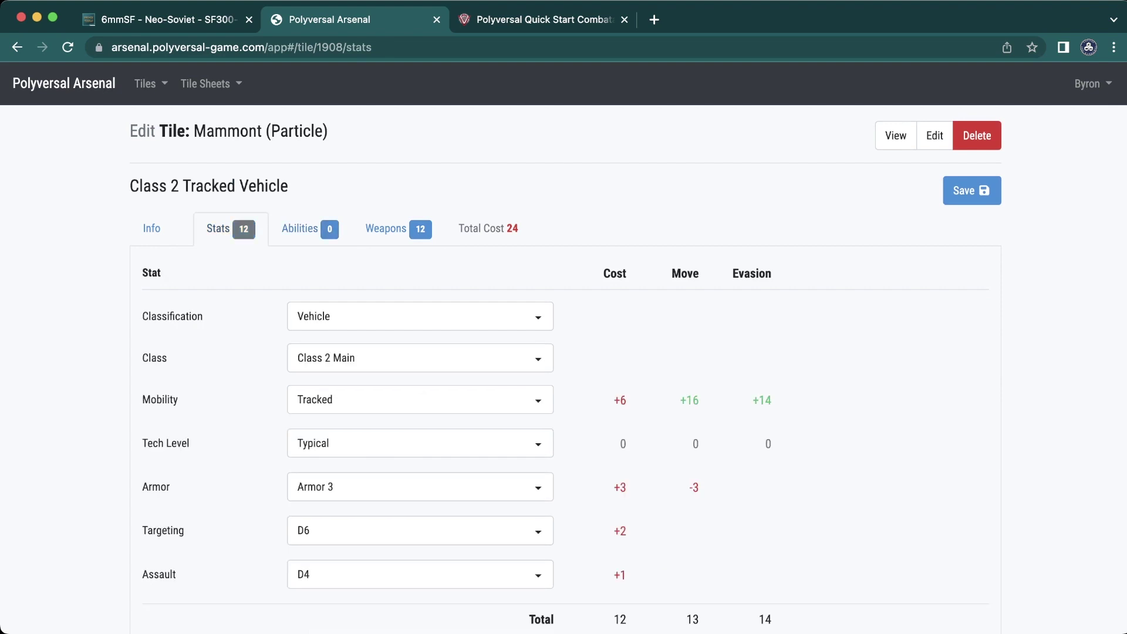
{"action": "left_click", "coordinate": [309, 228]}
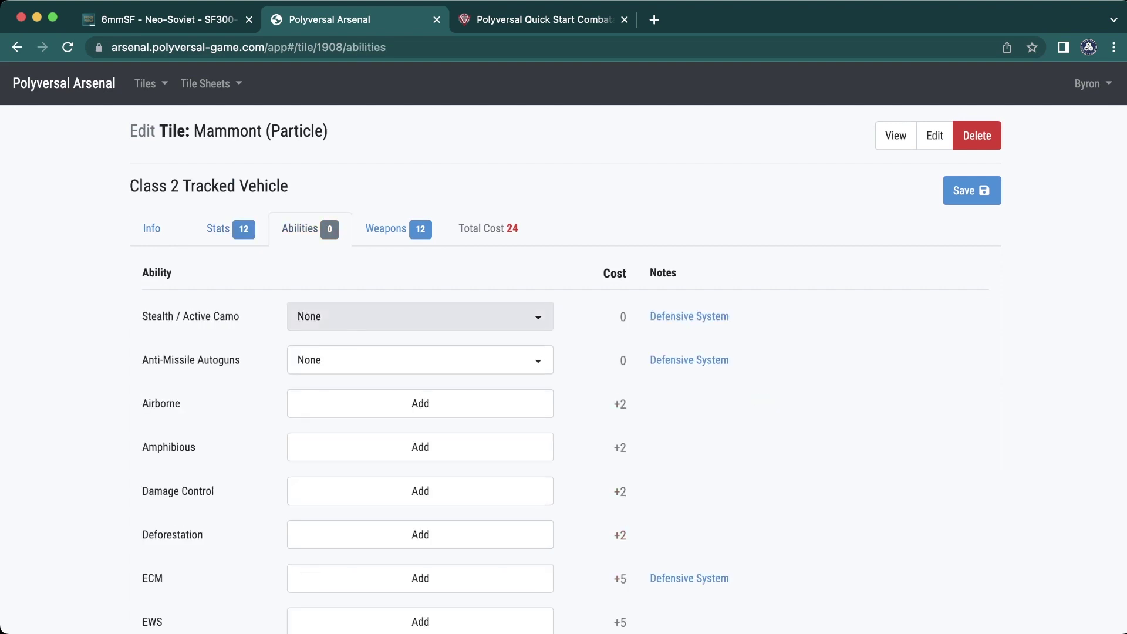
- Add the Damage Control, ECM and EWS abilities, bringing the total cost to 36
{"action": "scroll", "coordinate": [564, 346], "scroll_direction": "down", "scroll_amount": 2}
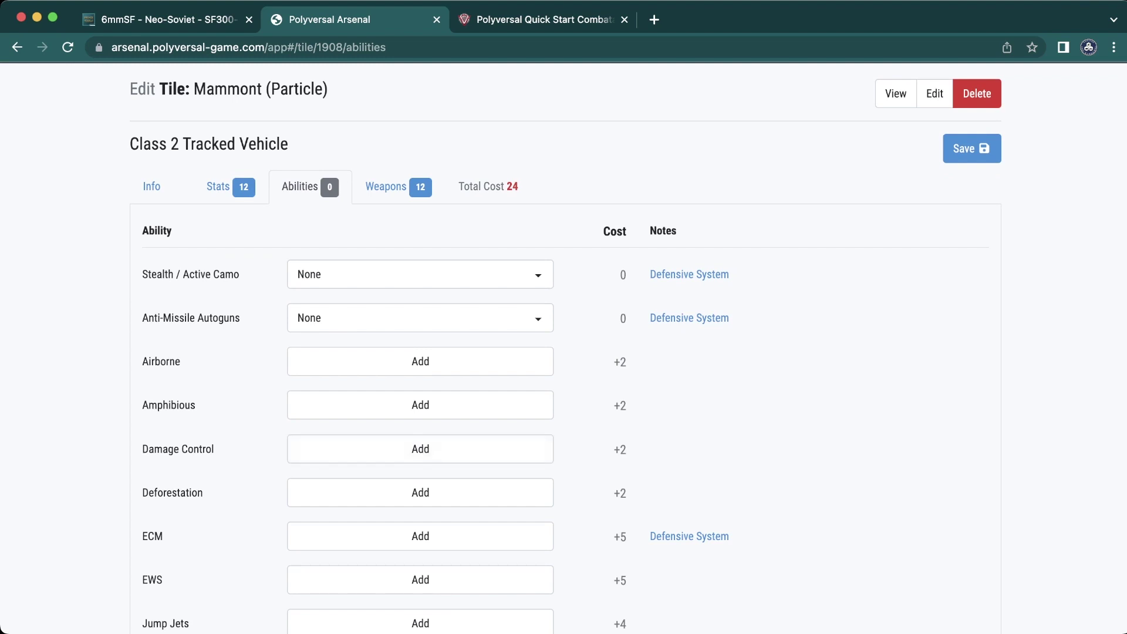
{"action": "left_click", "coordinate": [421, 449]}
{"action": "scroll", "coordinate": [420, 449], "scroll_direction": "down", "scroll_amount": 3}
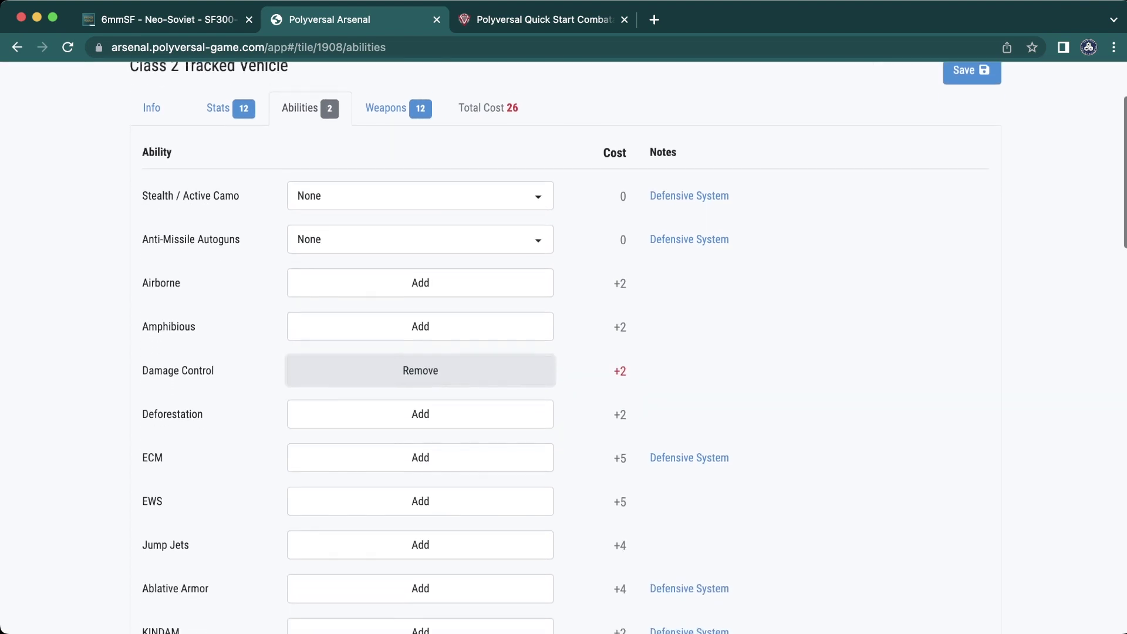
{"action": "left_click", "coordinate": [420, 449]}
{"action": "left_click", "coordinate": [421, 494]}
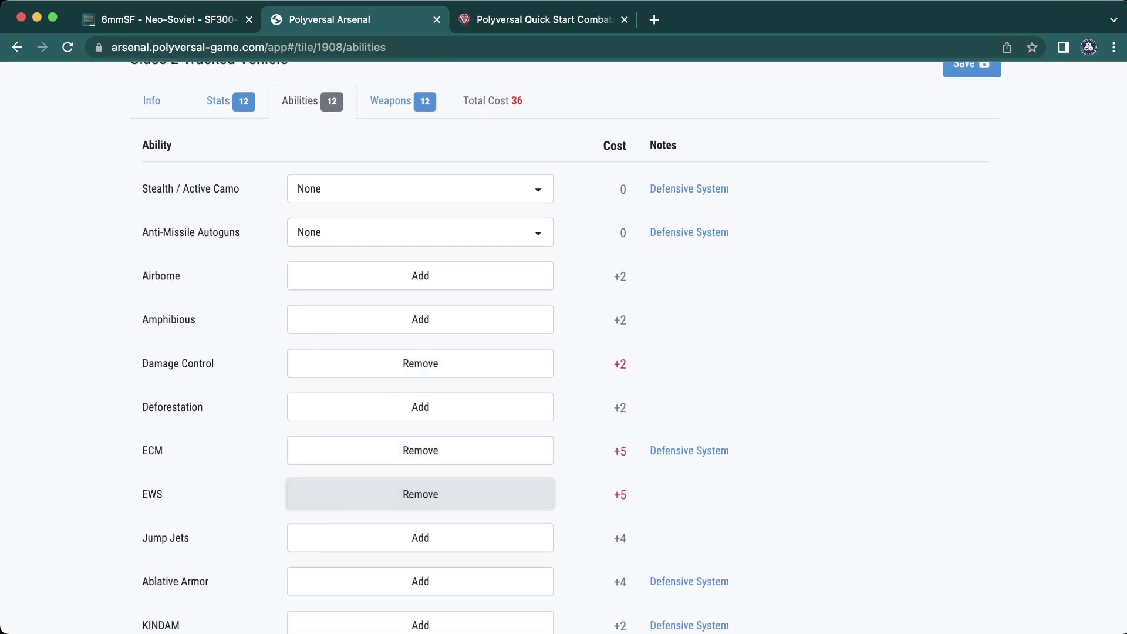
- Preview Invert Abilities, Invert Title and Printer Friendly on the Title Front, then turn each off
{"action": "scroll", "coordinate": [420, 494], "scroll_direction": "down", "scroll_amount": 15}
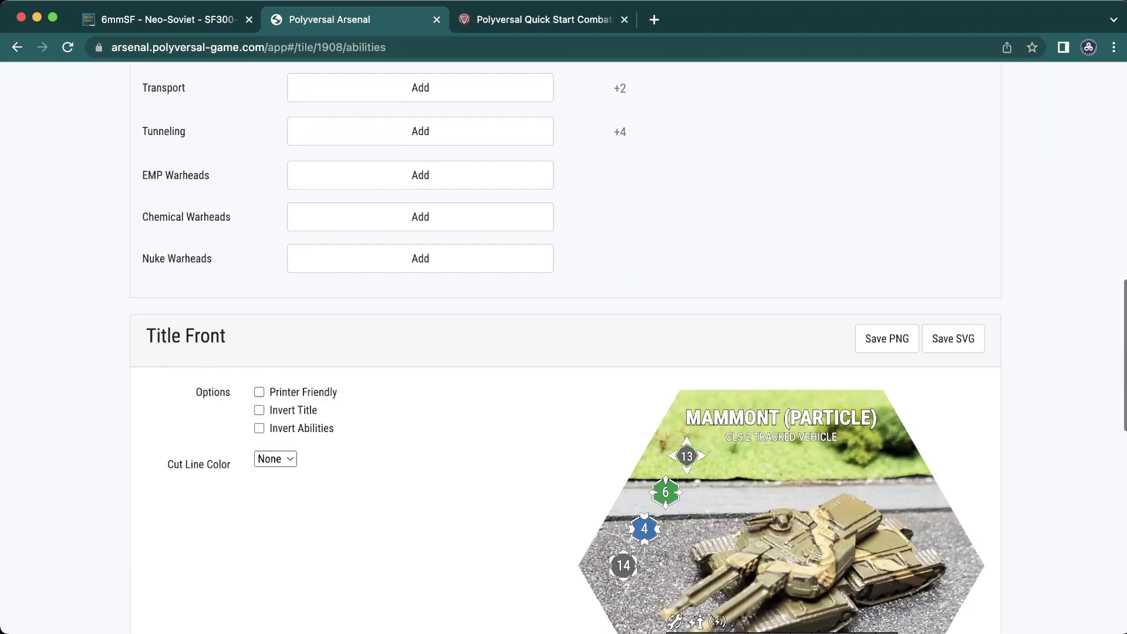
{"action": "scroll", "coordinate": [566, 347], "scroll_direction": "down", "scroll_amount": 1}
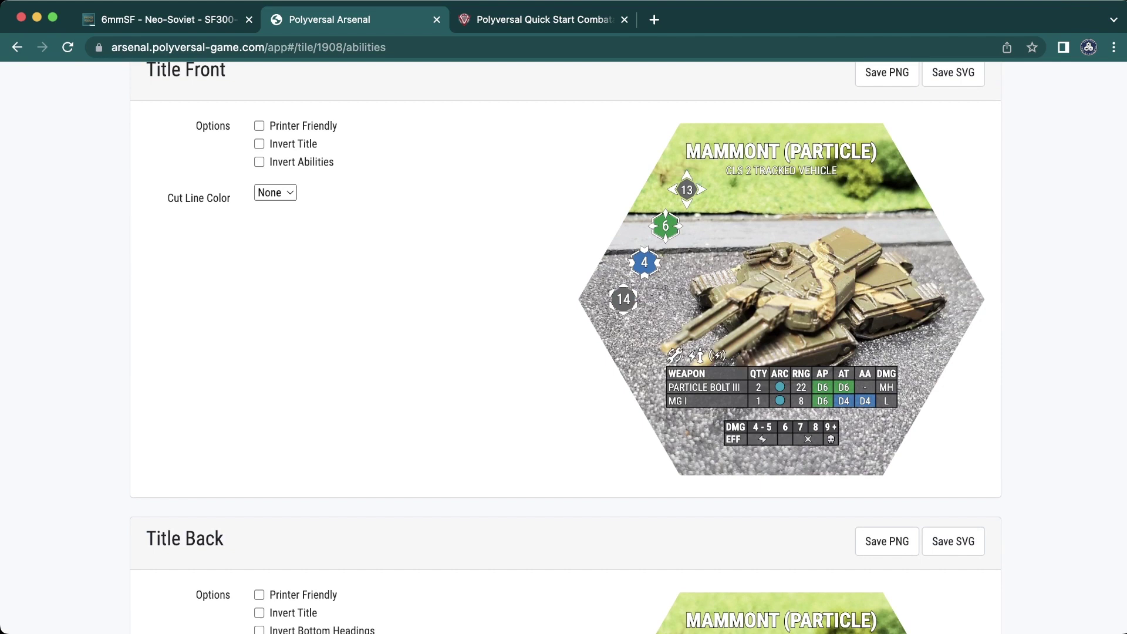
{"action": "left_click", "coordinate": [259, 162]}
{"action": "left_click", "coordinate": [259, 162]}
{"action": "left_click", "coordinate": [259, 144]}
{"action": "left_click", "coordinate": [259, 144]}
{"action": "left_click", "coordinate": [258, 125]}
{"action": "left_click", "coordinate": [259, 126]}
- Remove the Damage Control, ECM and EWS abilities so the tile has none
{"action": "scroll", "coordinate": [563, 352], "scroll_direction": "up", "scroll_amount": 15}
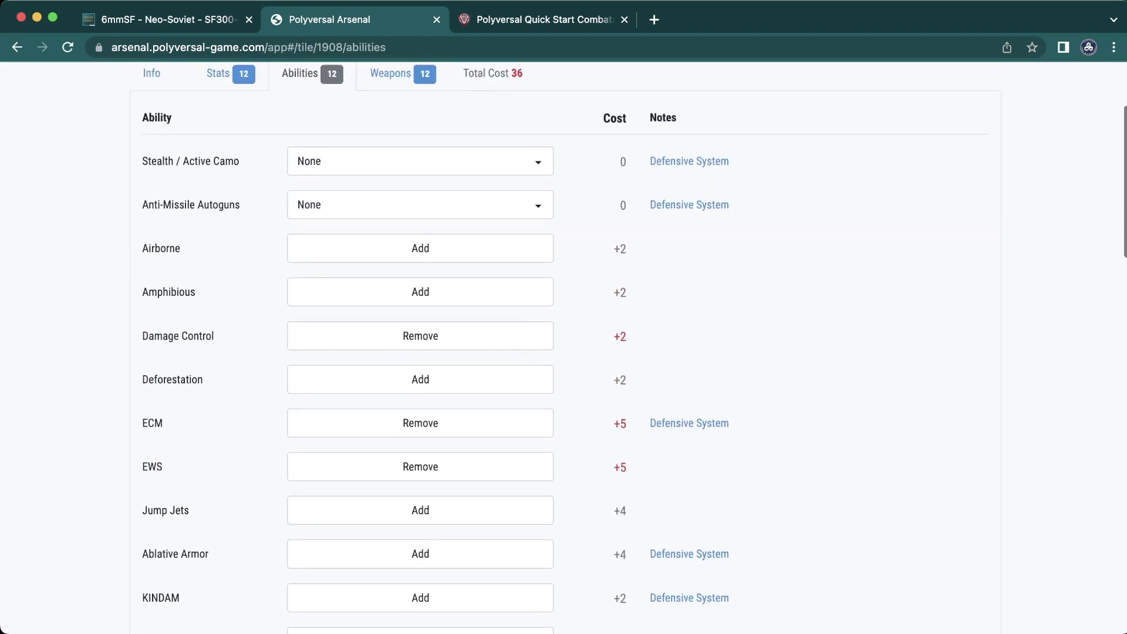
{"action": "left_click", "coordinate": [420, 354]}
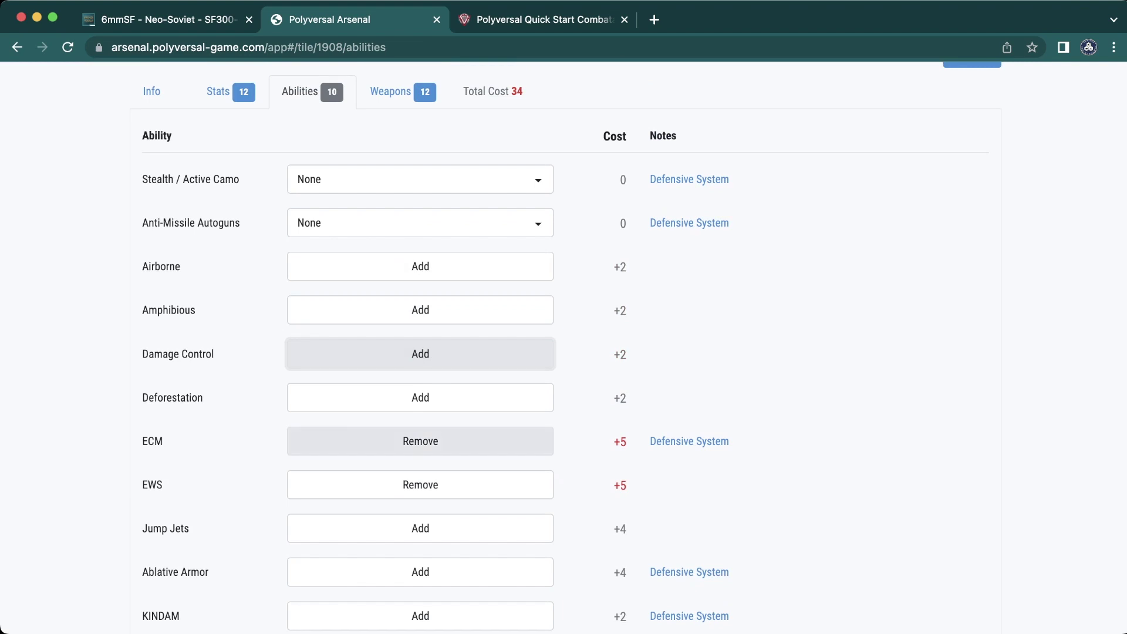
{"action": "left_click", "coordinate": [420, 441]}
{"action": "left_click", "coordinate": [420, 484]}
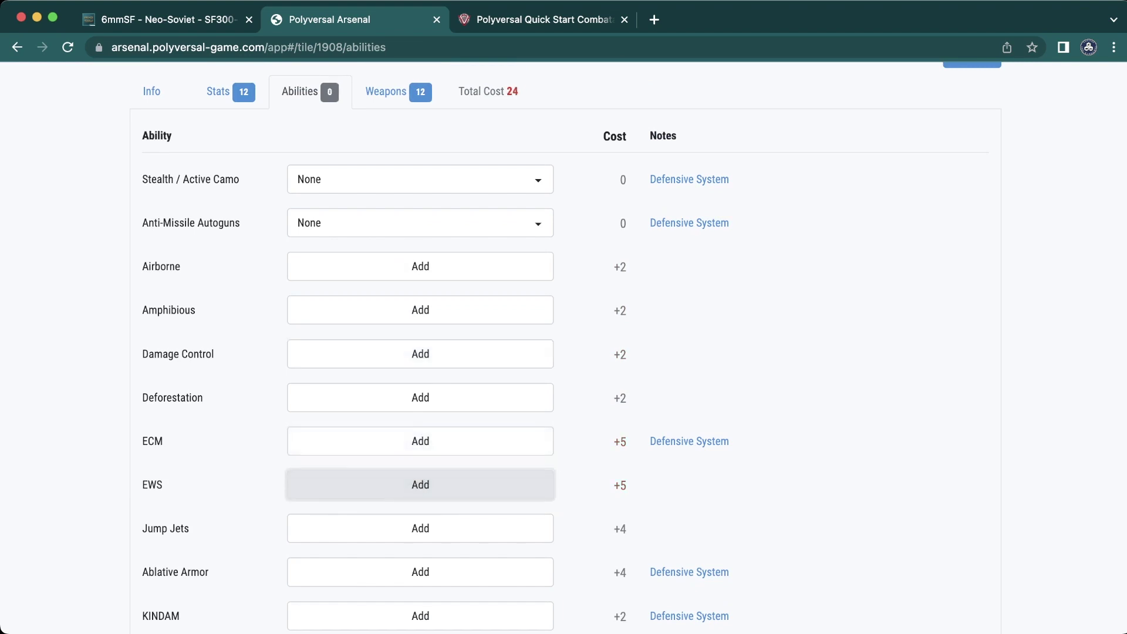
- Check the Title Front and Title Back previews showing max size 5 and cost 24
{"action": "scroll", "coordinate": [420, 485], "scroll_direction": "down", "scroll_amount": 1}
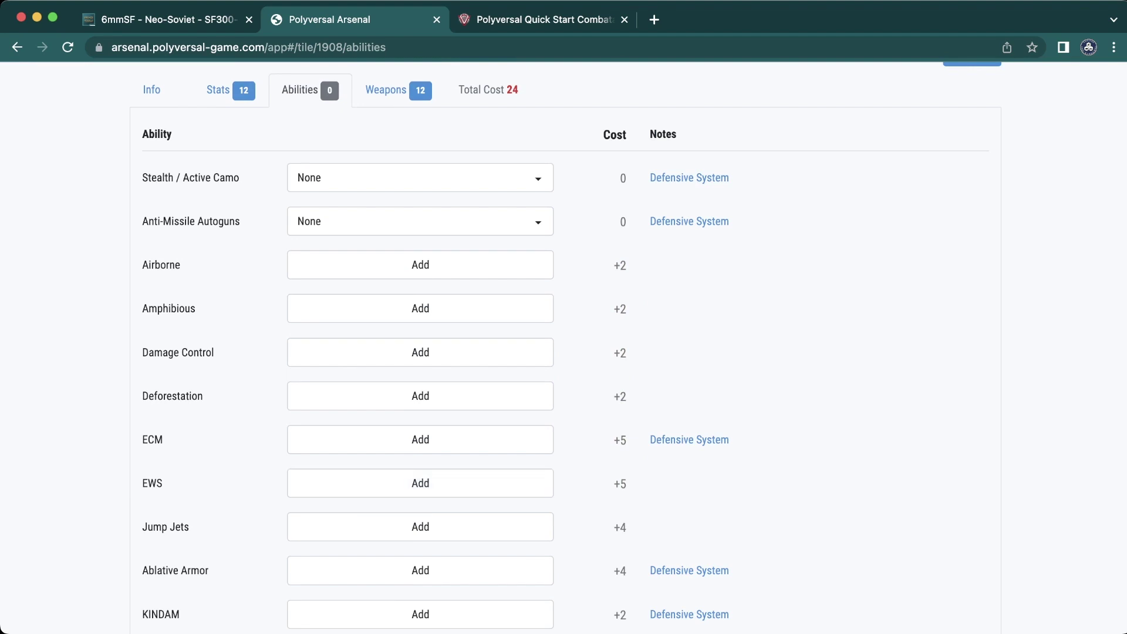
{"action": "scroll", "coordinate": [564, 346], "scroll_direction": "up", "scroll_amount": 1}
{"action": "scroll", "coordinate": [563, 346], "scroll_direction": "down", "scroll_amount": 6}
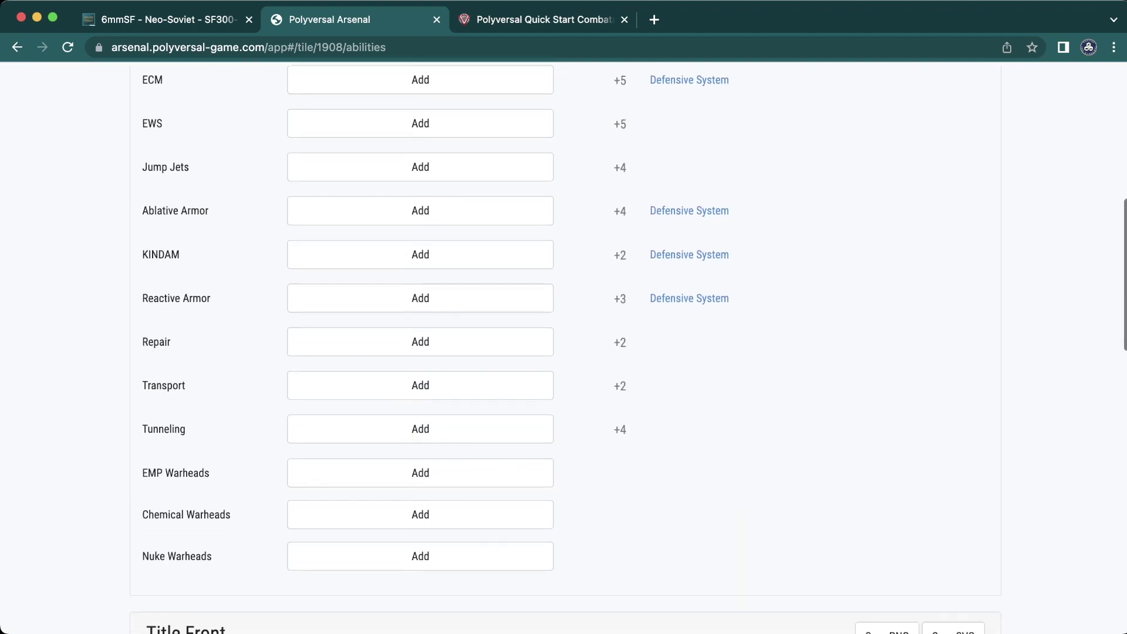
{"action": "scroll", "coordinate": [563, 346], "scroll_direction": "down", "scroll_amount": 5}
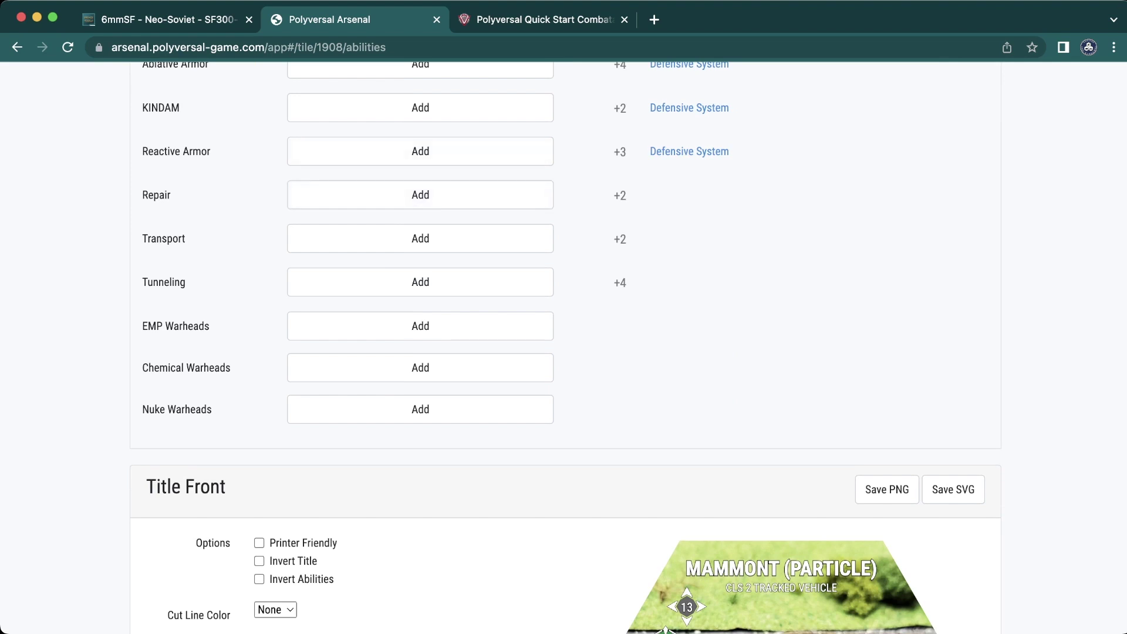
{"action": "scroll", "coordinate": [563, 346], "scroll_direction": "down", "scroll_amount": 10}
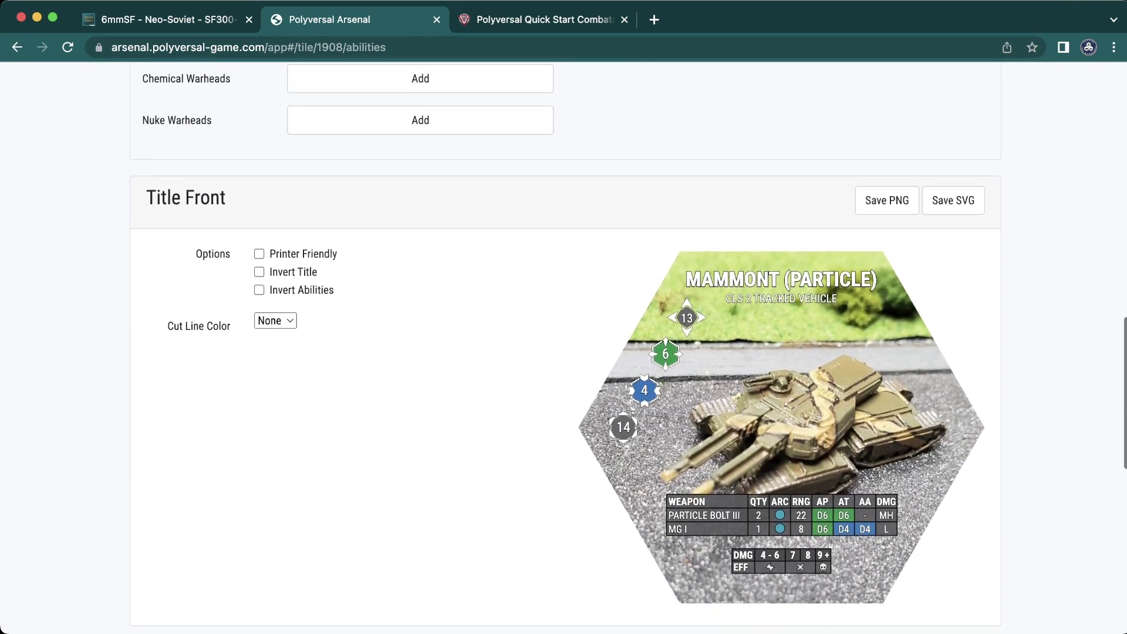
{"action": "scroll", "coordinate": [564, 346], "scroll_direction": "down", "scroll_amount": 6}
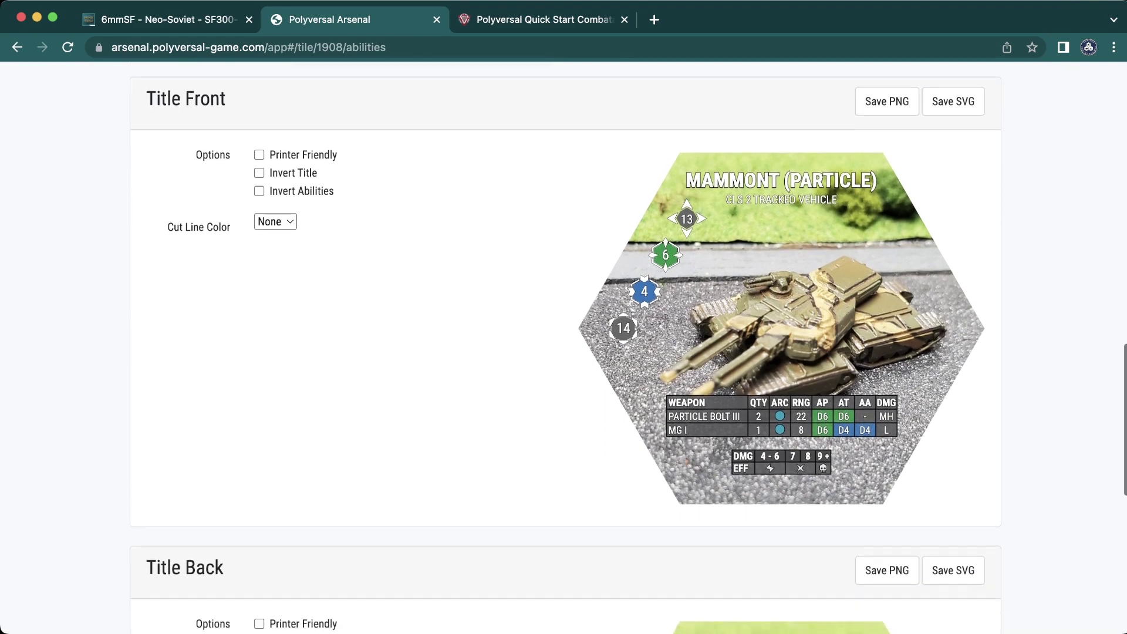
{"action": "scroll", "coordinate": [564, 346], "scroll_direction": "up", "scroll_amount": 2}
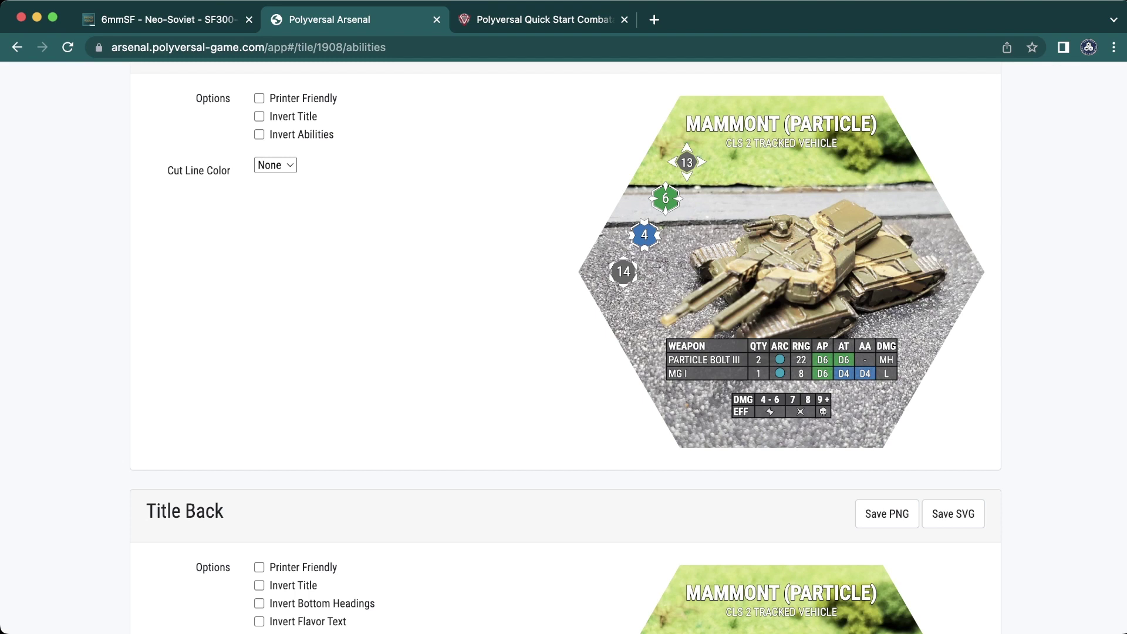
{"action": "scroll", "coordinate": [563, 347], "scroll_direction": "down", "scroll_amount": 6}
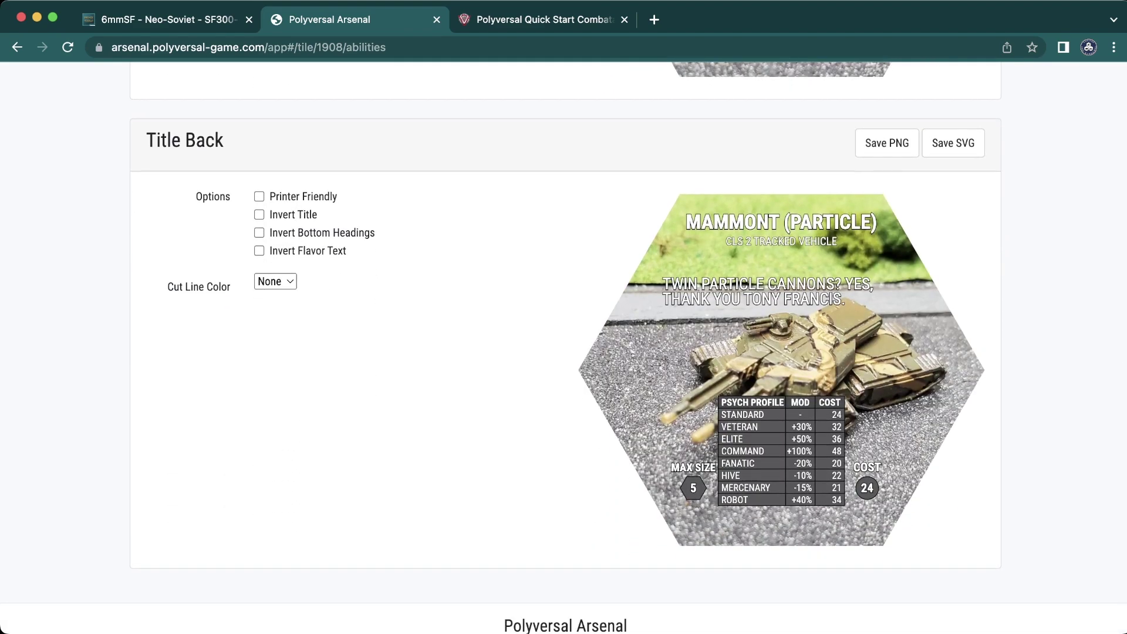
{"action": "double_click", "coordinate": [742, 414]}
{"action": "double_click", "coordinate": [836, 414]}
{"action": "double_click", "coordinate": [867, 488]}
{"action": "scroll", "coordinate": [563, 346], "scroll_direction": "down", "scroll_amount": 3}
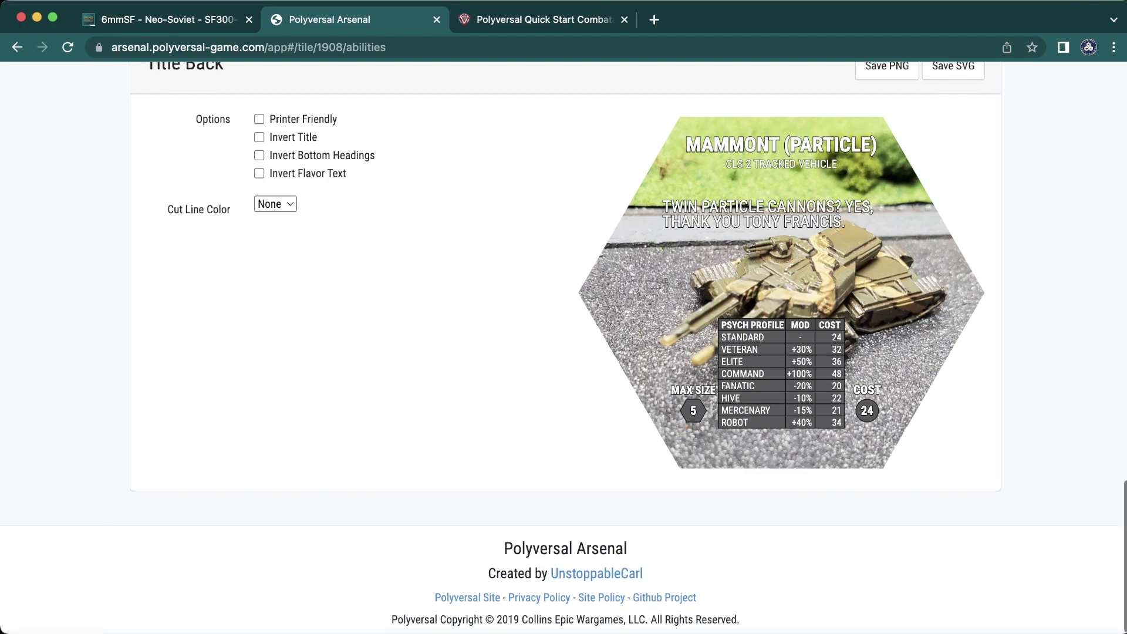
{"action": "scroll", "coordinate": [564, 346], "scroll_direction": "up", "scroll_amount": 5}
{"action": "scroll", "coordinate": [563, 347], "scroll_direction": "up", "scroll_amount": 15}
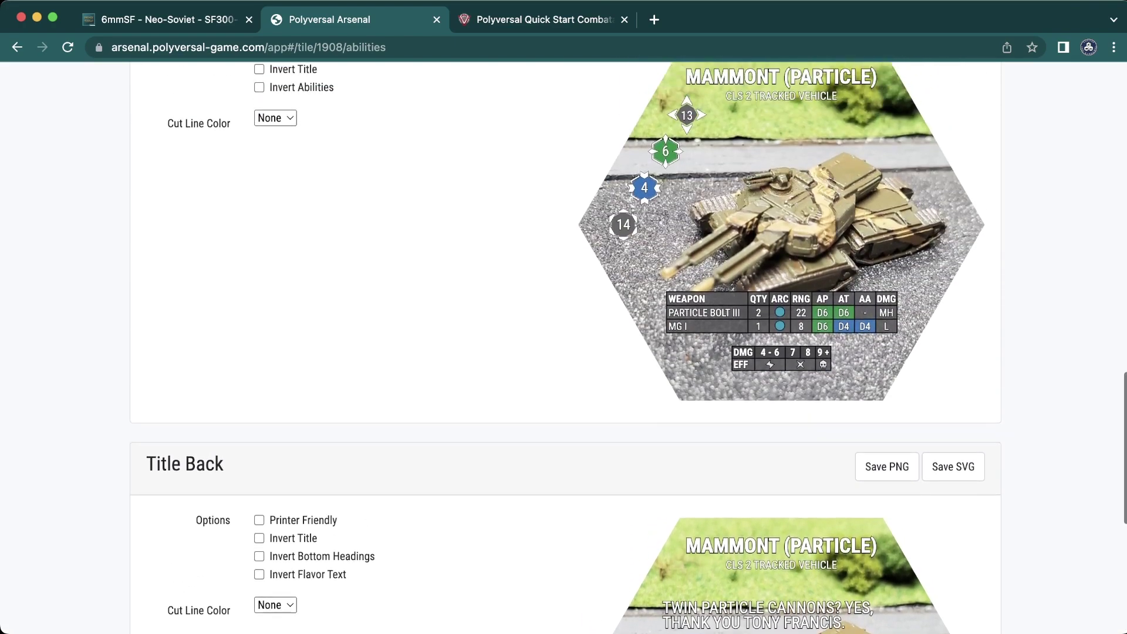
{"action": "scroll", "coordinate": [564, 347], "scroll_direction": "down", "scroll_amount": 20}
{"action": "scroll", "coordinate": [564, 346], "scroll_direction": "up", "scroll_amount": 4}
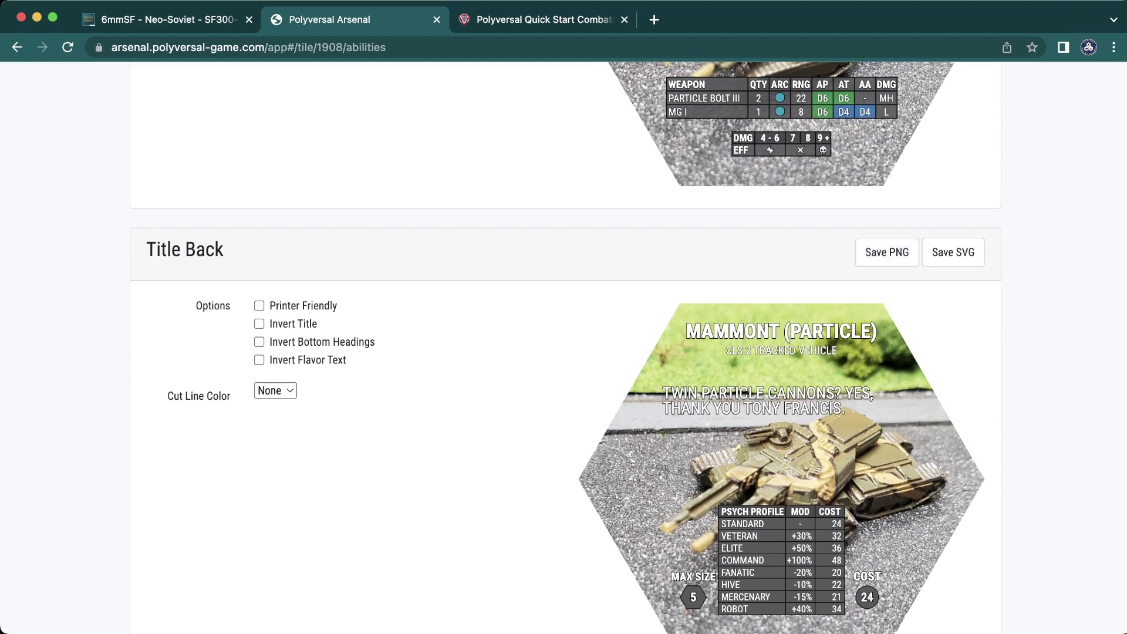
{"action": "scroll", "coordinate": [563, 346], "scroll_direction": "up", "scroll_amount": 8}
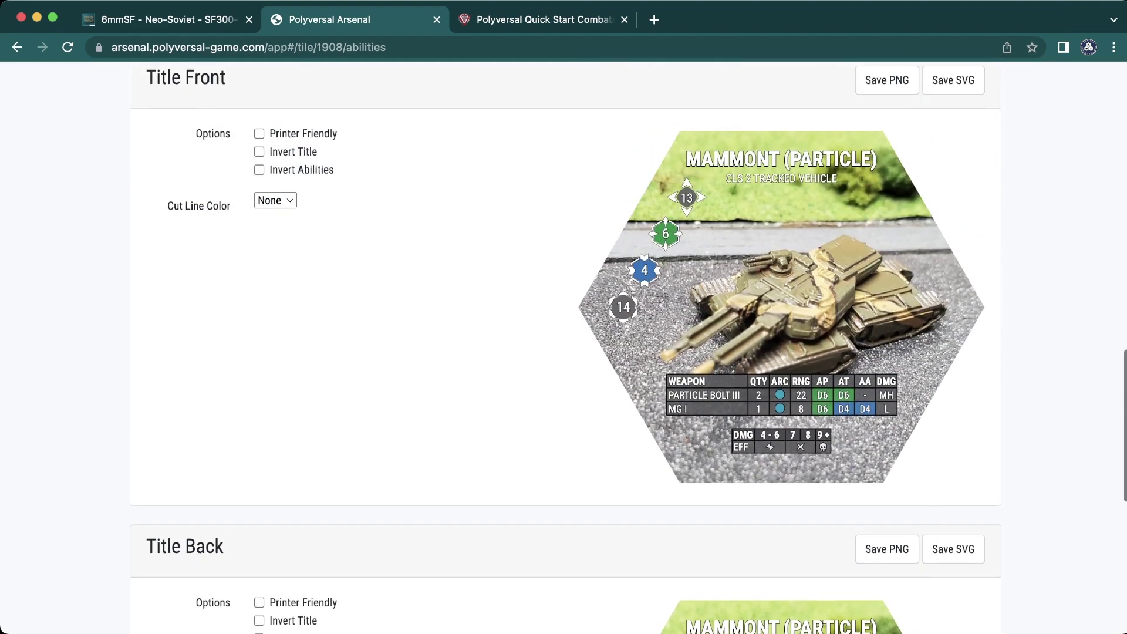
{"action": "scroll", "coordinate": [563, 346], "scroll_direction": "up", "scroll_amount": 10}
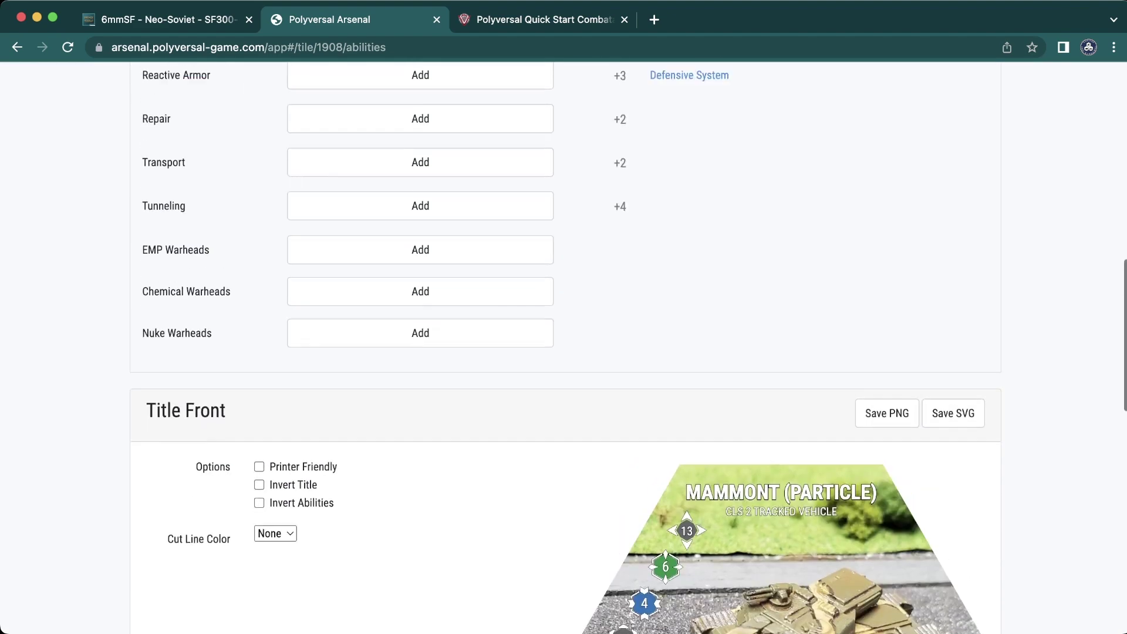
{"action": "scroll", "coordinate": [564, 346], "scroll_direction": "up", "scroll_amount": 12}
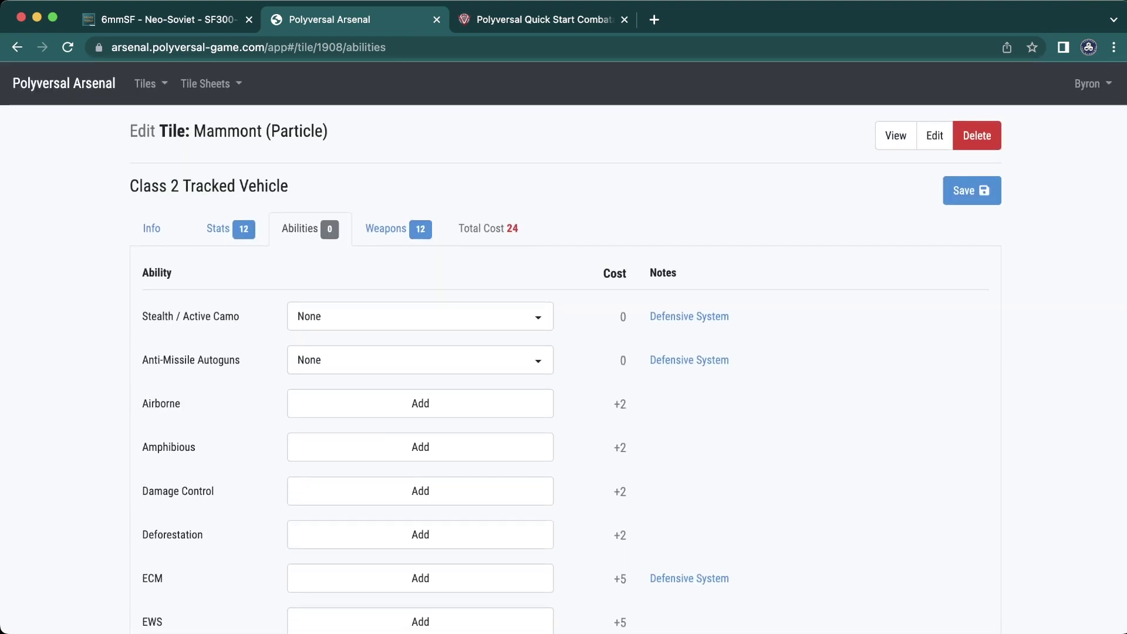
- Save the Mammont (Particle) tile and go to the Tiles > Manage list
{"action": "key", "text": "super+s"}
{"action": "left_click", "coordinate": [147, 84]}
{"action": "left_click", "coordinate": [174, 120]}
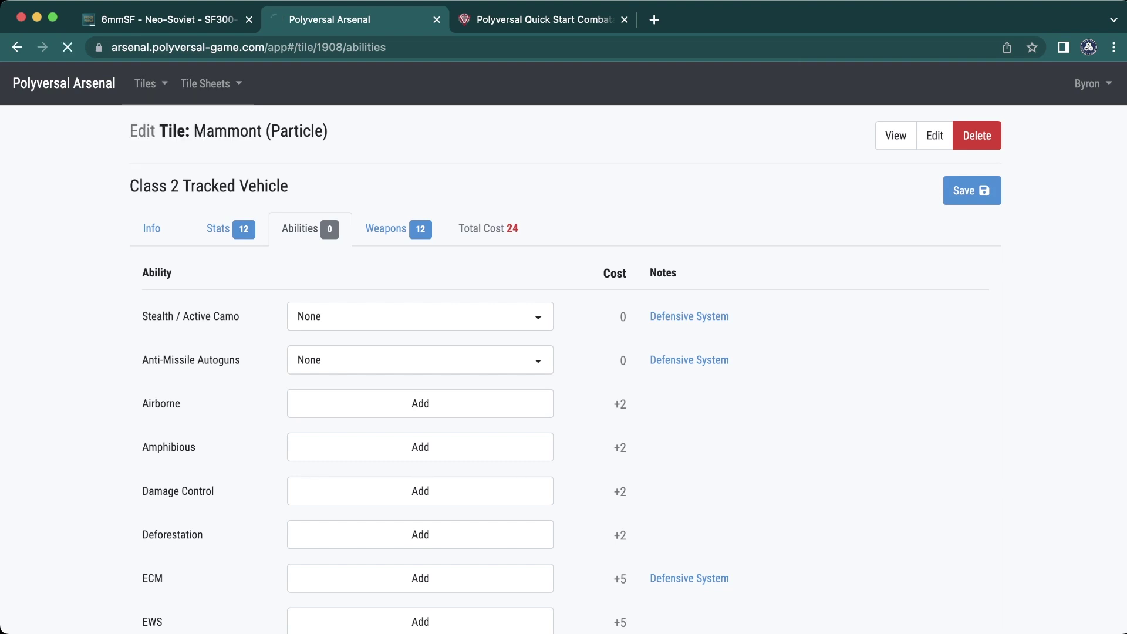
- Choose Tile Sheets > + Create to open the Tile Sheet Creator listing all 9 tiles
{"action": "scroll", "coordinate": [563, 352], "scroll_direction": "down", "scroll_amount": 4}
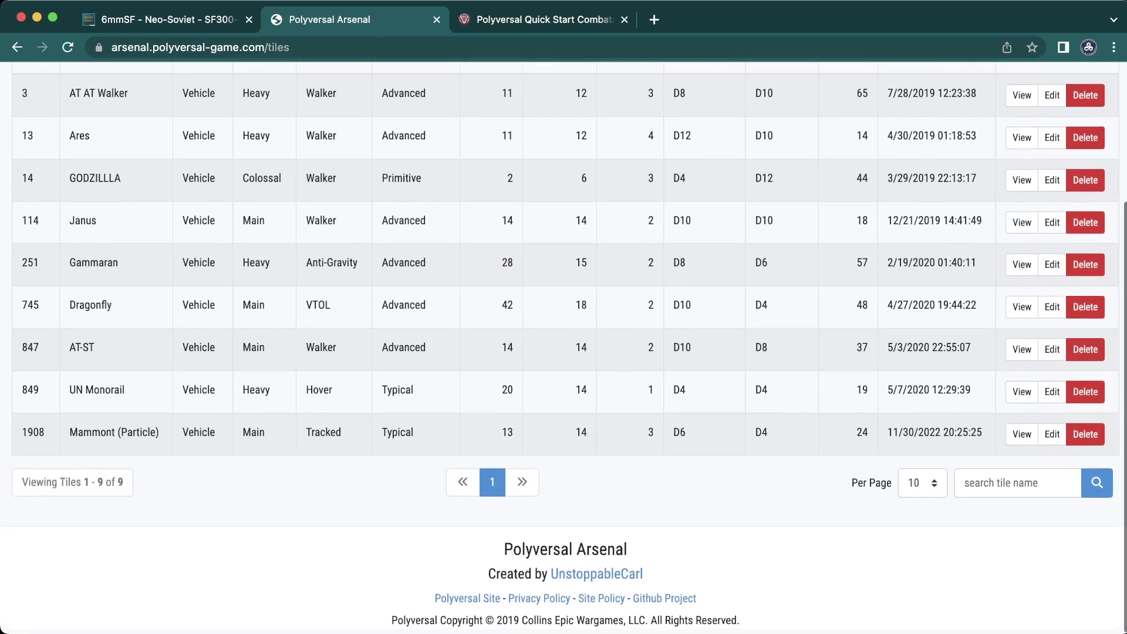
{"action": "scroll", "coordinate": [564, 352], "scroll_direction": "up", "scroll_amount": 2}
{"action": "scroll", "coordinate": [563, 353], "scroll_direction": "up", "scroll_amount": 2}
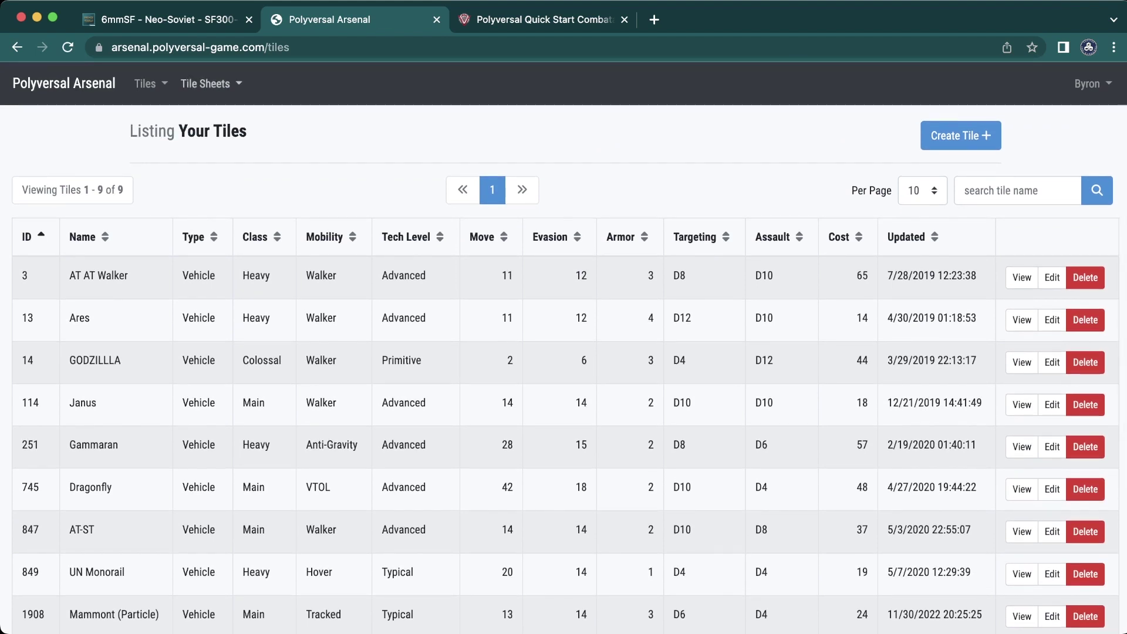
{"action": "left_click", "coordinate": [207, 83]}
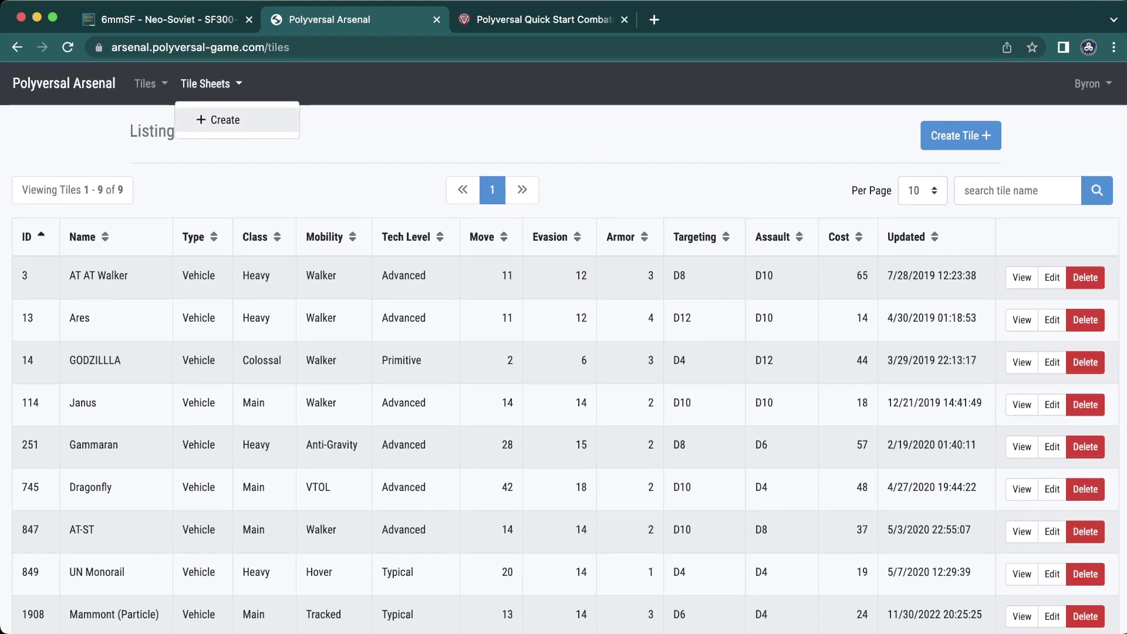
{"action": "left_click", "coordinate": [218, 120]}
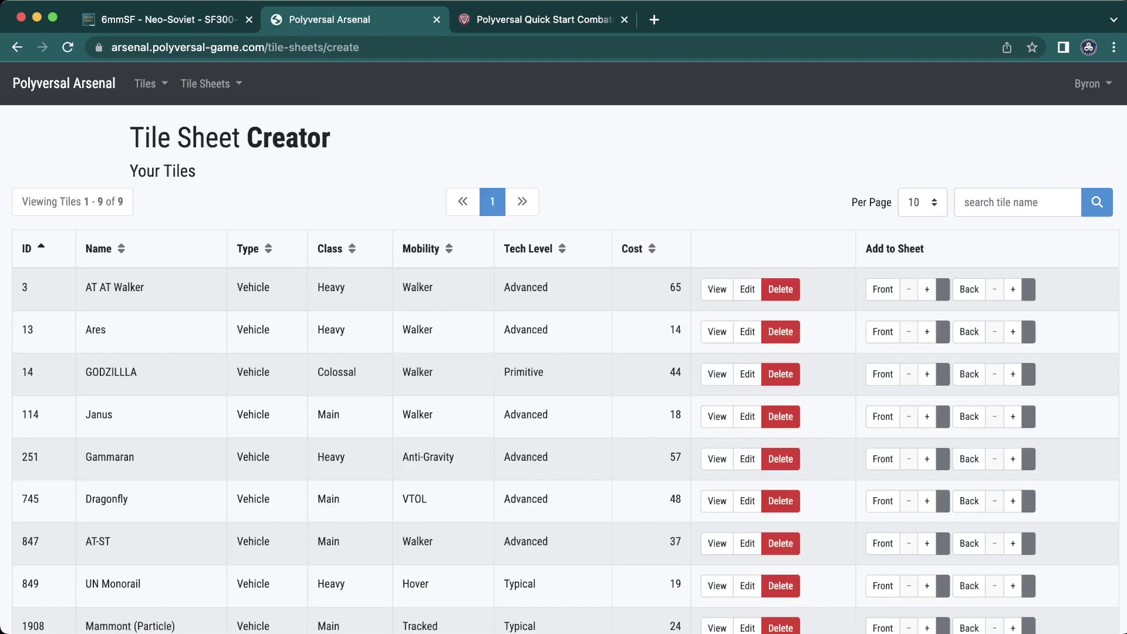
{"action": "scroll", "coordinate": [563, 346], "scroll_direction": "down", "scroll_amount": 5}
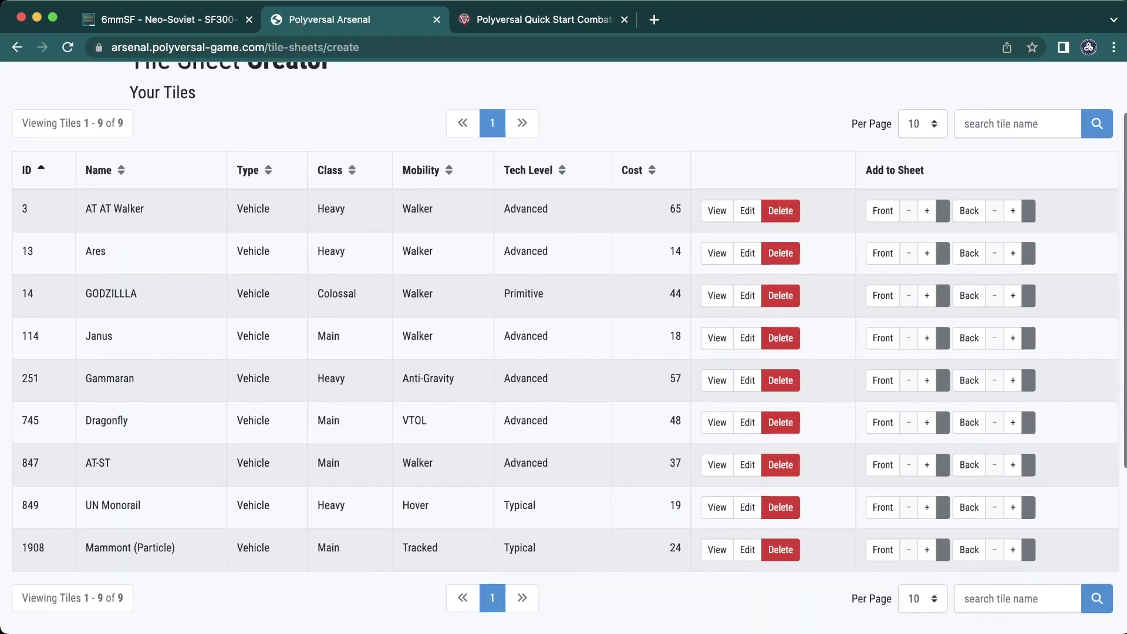
{"action": "scroll", "coordinate": [564, 346], "scroll_direction": "down", "scroll_amount": 3}
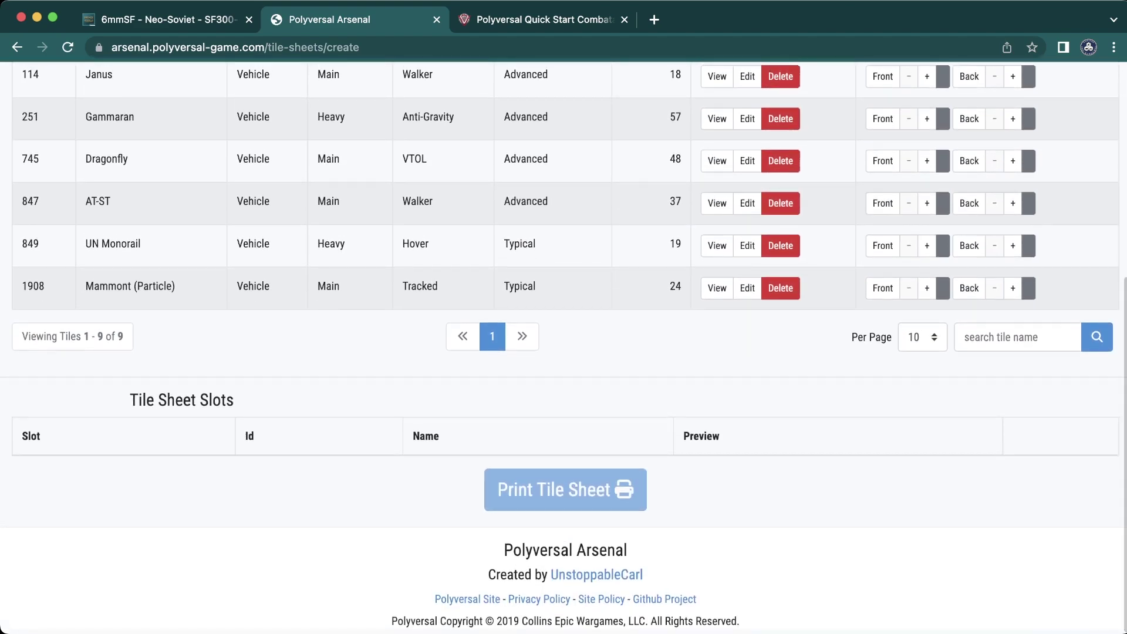
{"action": "scroll", "coordinate": [563, 347], "scroll_direction": "up", "scroll_amount": 6}
{"action": "scroll", "coordinate": [564, 346], "scroll_direction": "up", "scroll_amount": 2}
{"action": "scroll", "coordinate": [563, 347], "scroll_direction": "down", "scroll_amount": 3}
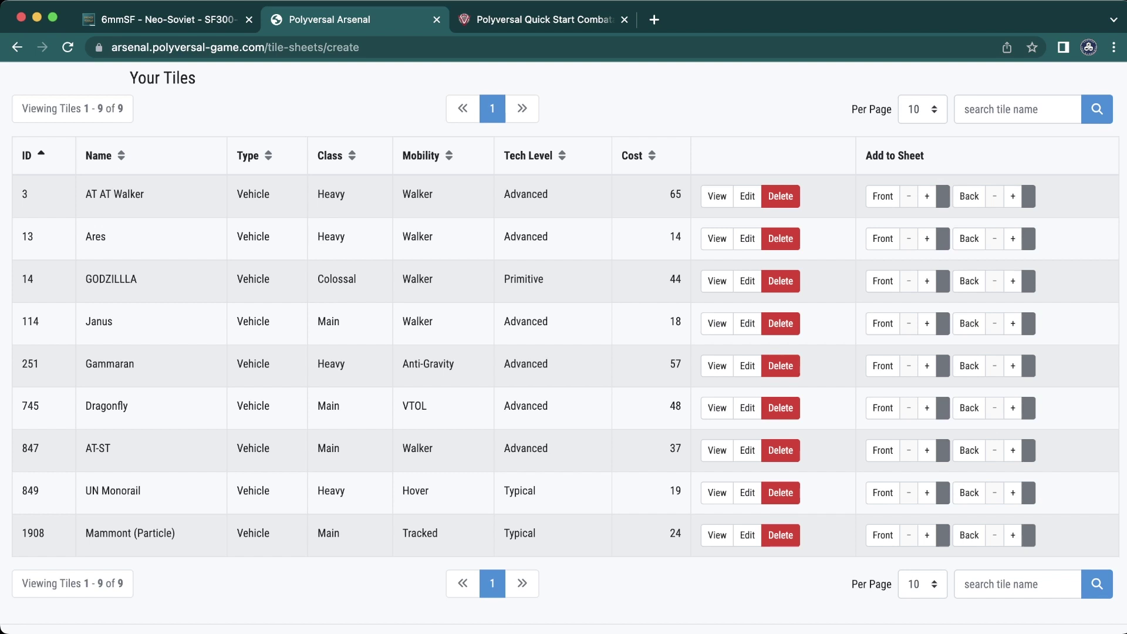
{"action": "scroll", "coordinate": [564, 347], "scroll_direction": "up", "scroll_amount": 2}
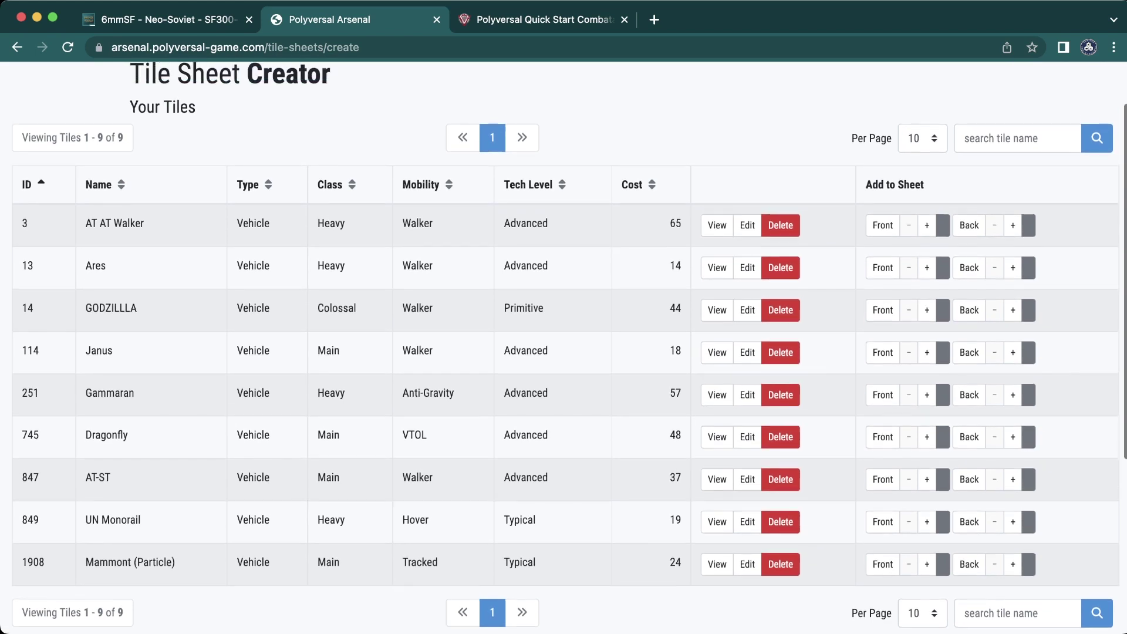
{"action": "scroll", "coordinate": [563, 347], "scroll_direction": "down", "scroll_amount": 1}
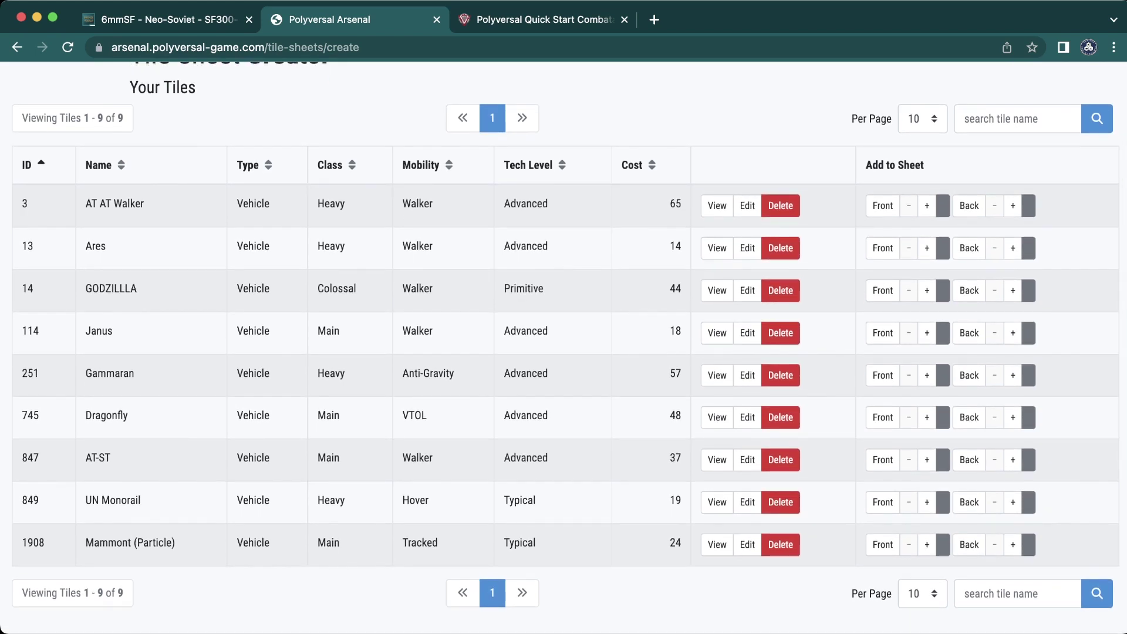
{"action": "double_click", "coordinate": [519, 543]}
{"action": "scroll", "coordinate": [563, 346], "scroll_direction": "down", "scroll_amount": 2}
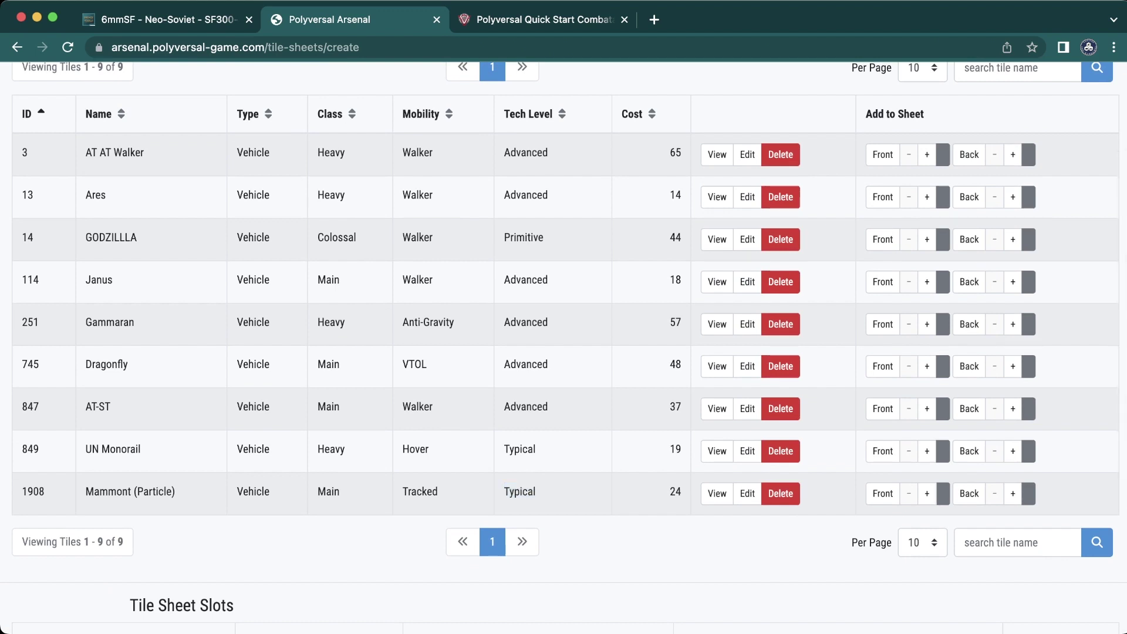
- Add front and back slots for Mammont (Particle) and UN Monorail, and a front slot for Janus
{"action": "left_click", "coordinate": [926, 493]}
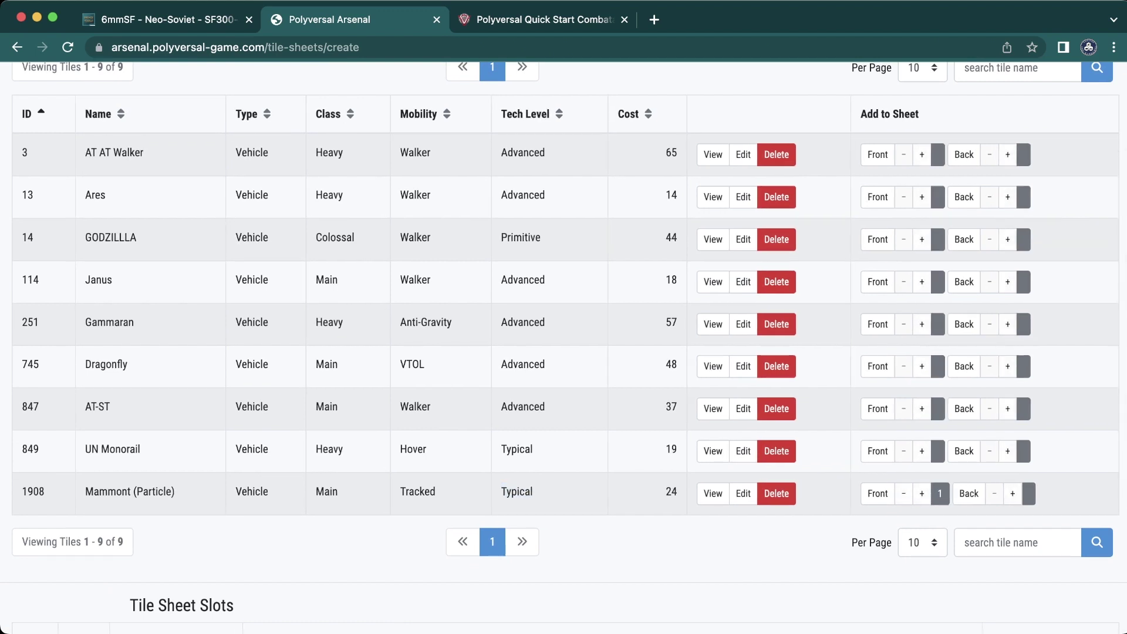
{"action": "left_click", "coordinate": [1012, 493]}
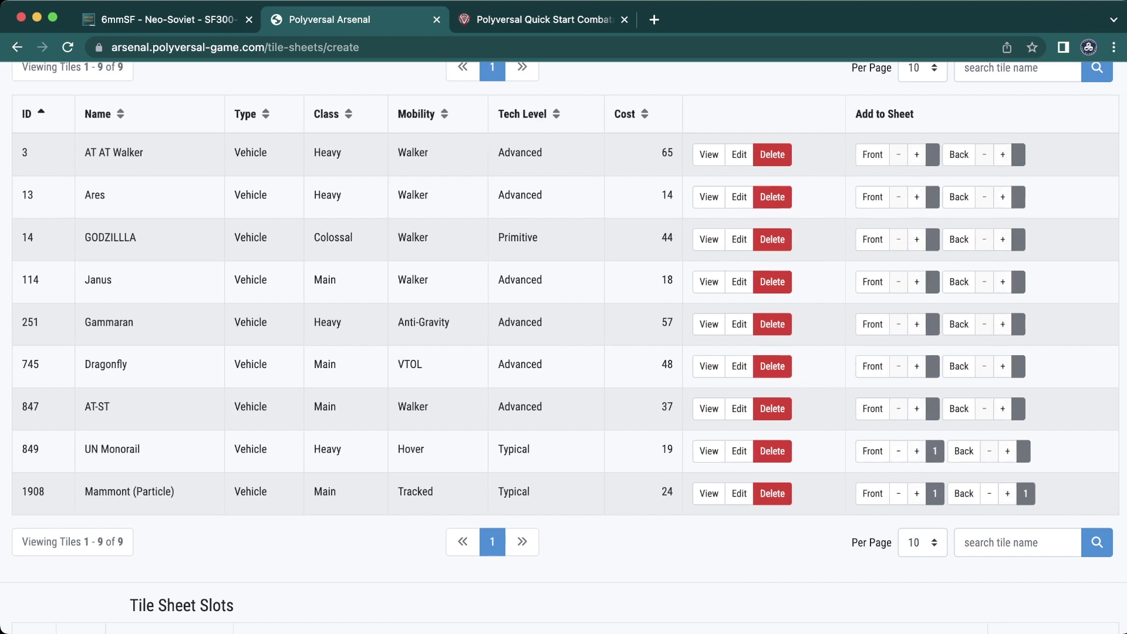
{"action": "left_click", "coordinate": [1007, 451]}
{"action": "scroll", "coordinate": [564, 346], "scroll_direction": "down", "scroll_amount": 1}
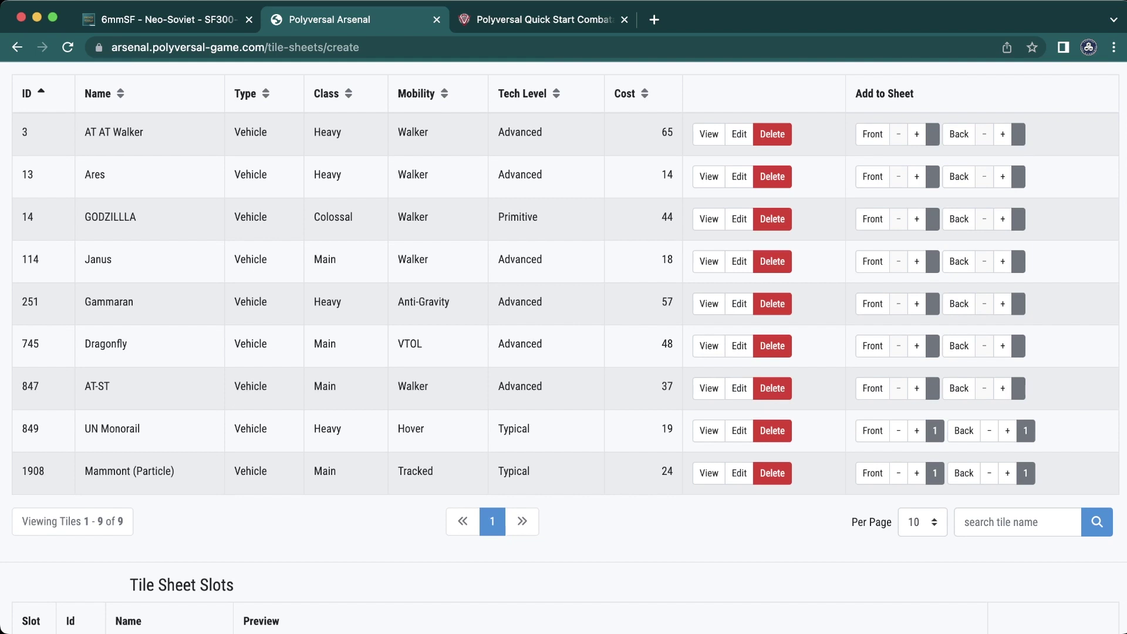
{"action": "left_click", "coordinate": [916, 262]}
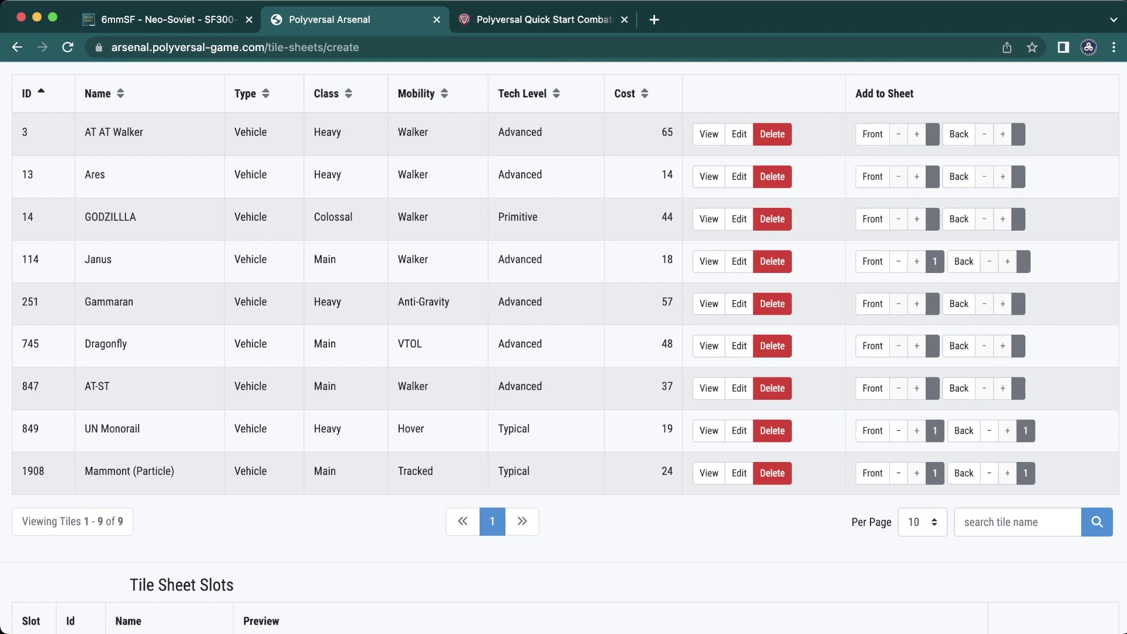
{"action": "scroll", "coordinate": [564, 346], "scroll_direction": "down", "scroll_amount": 5}
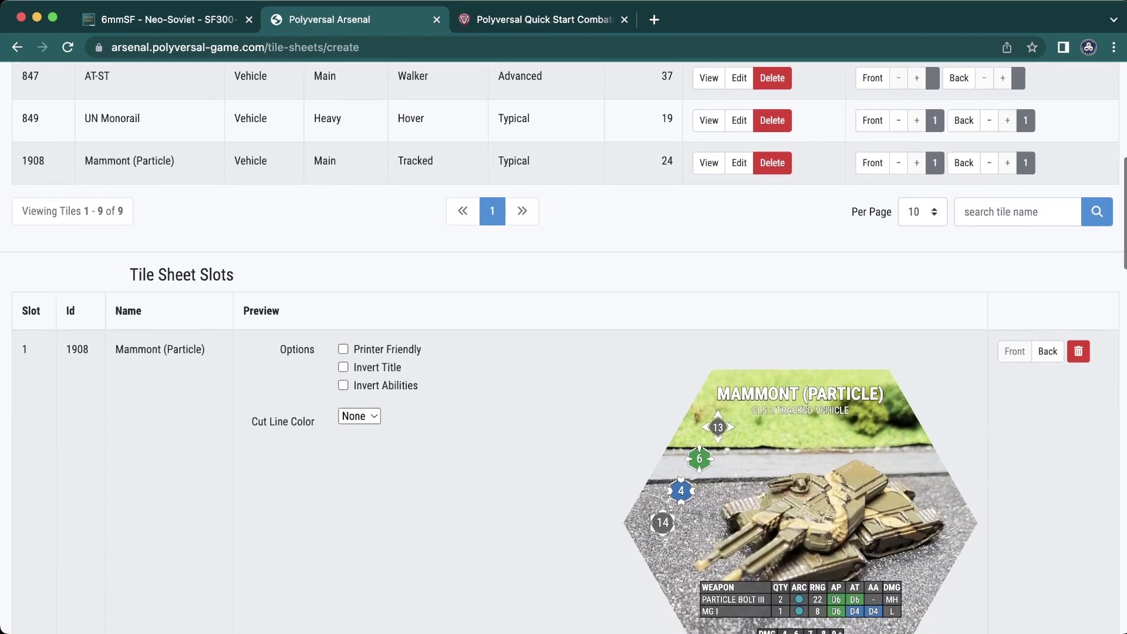
- Change the Janus slot's Cut Line Color from White to None
{"action": "scroll", "coordinate": [564, 346], "scroll_direction": "down", "scroll_amount": 8}
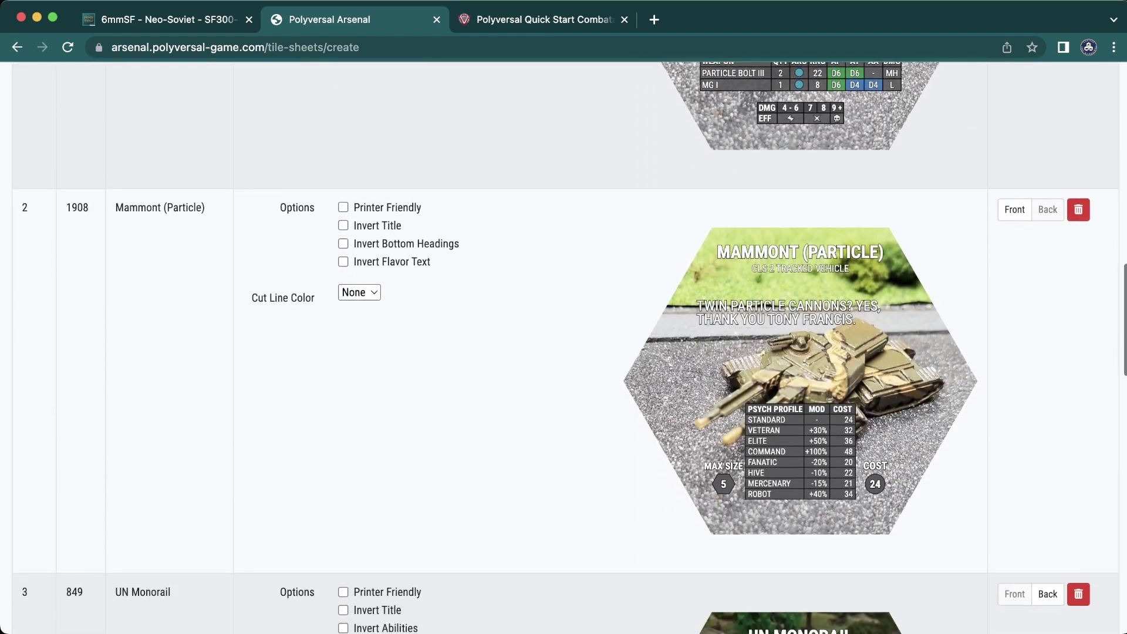
{"action": "scroll", "coordinate": [563, 346], "scroll_direction": "down", "scroll_amount": 14}
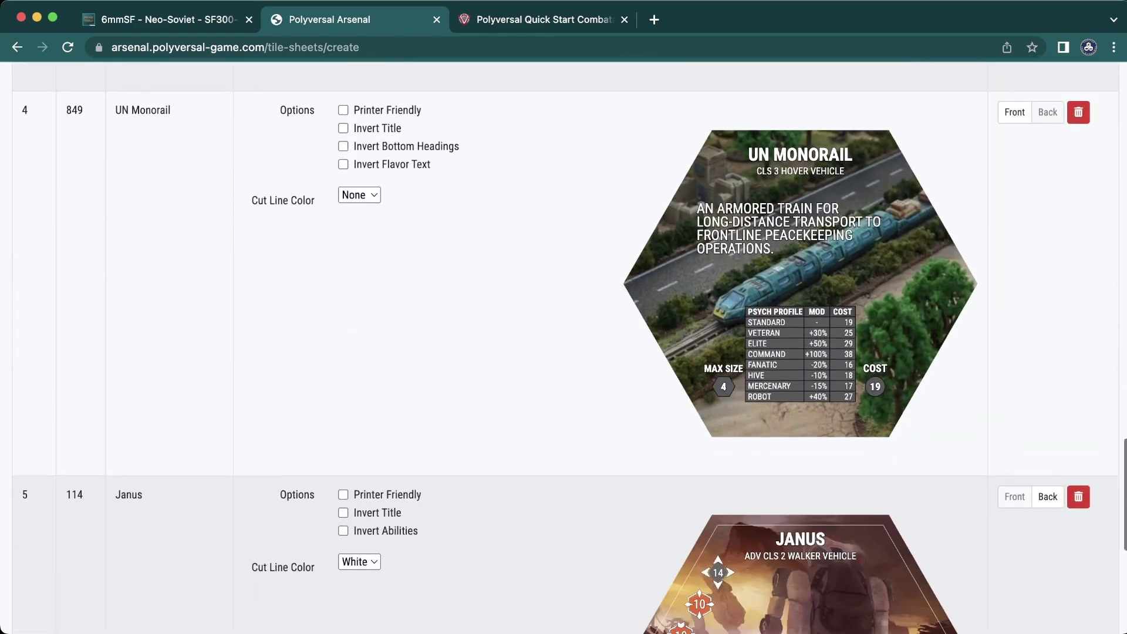
{"action": "scroll", "coordinate": [564, 347], "scroll_direction": "down", "scroll_amount": 5}
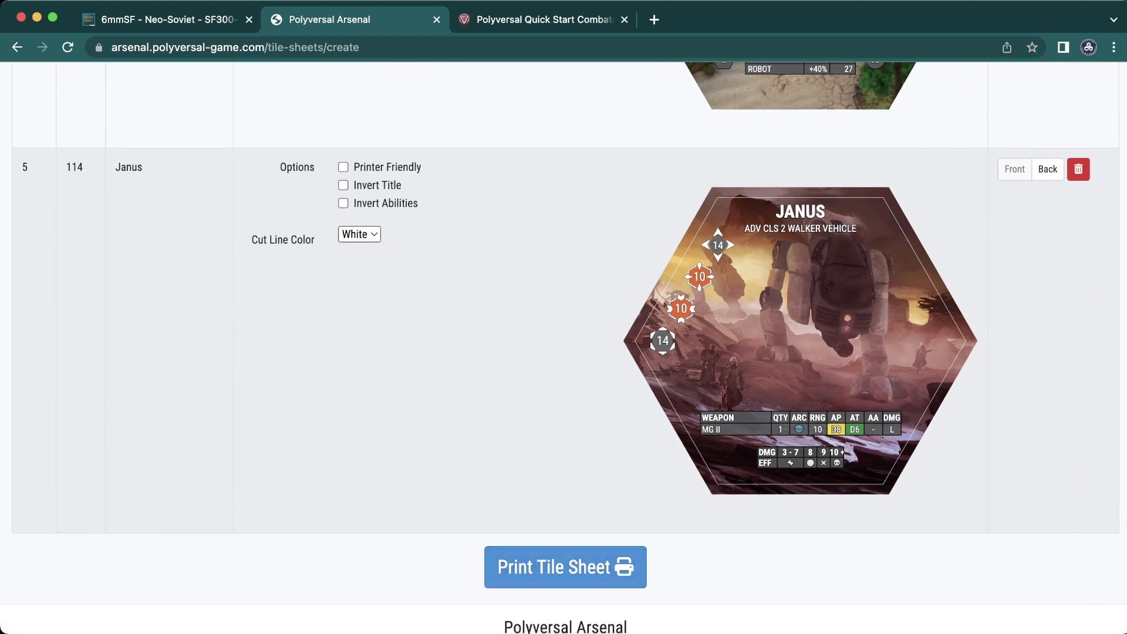
{"action": "key", "text": "Up"}
- Try Invert Title on the tile sheet and switch it back off
{"action": "scroll", "coordinate": [563, 346], "scroll_direction": "up", "scroll_amount": 6}
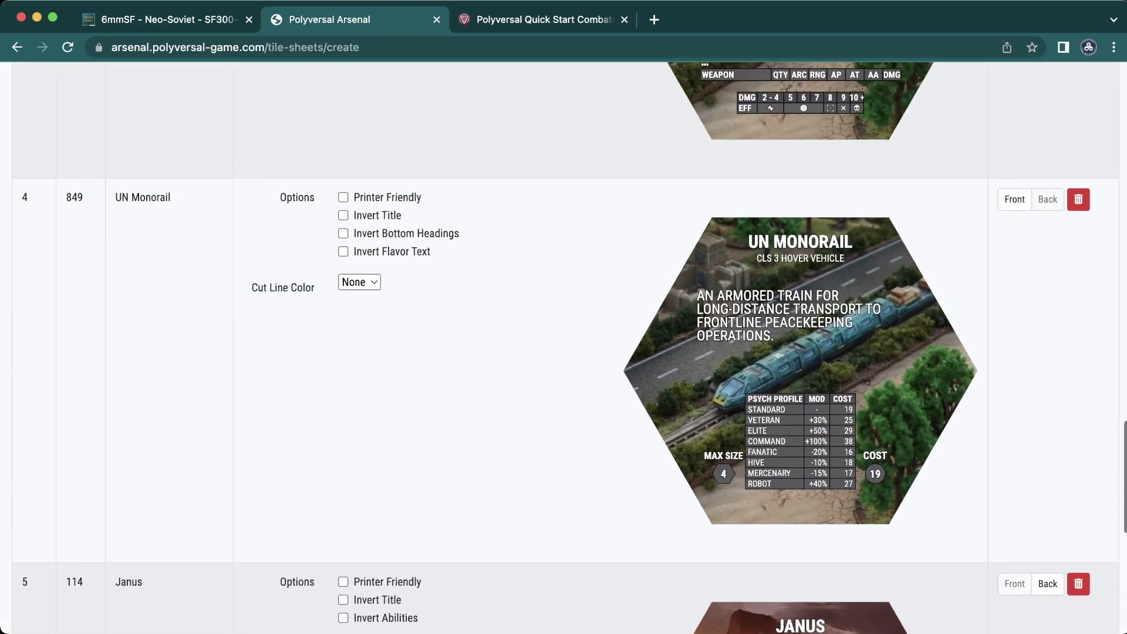
{"action": "scroll", "coordinate": [564, 347], "scroll_direction": "up", "scroll_amount": 12}
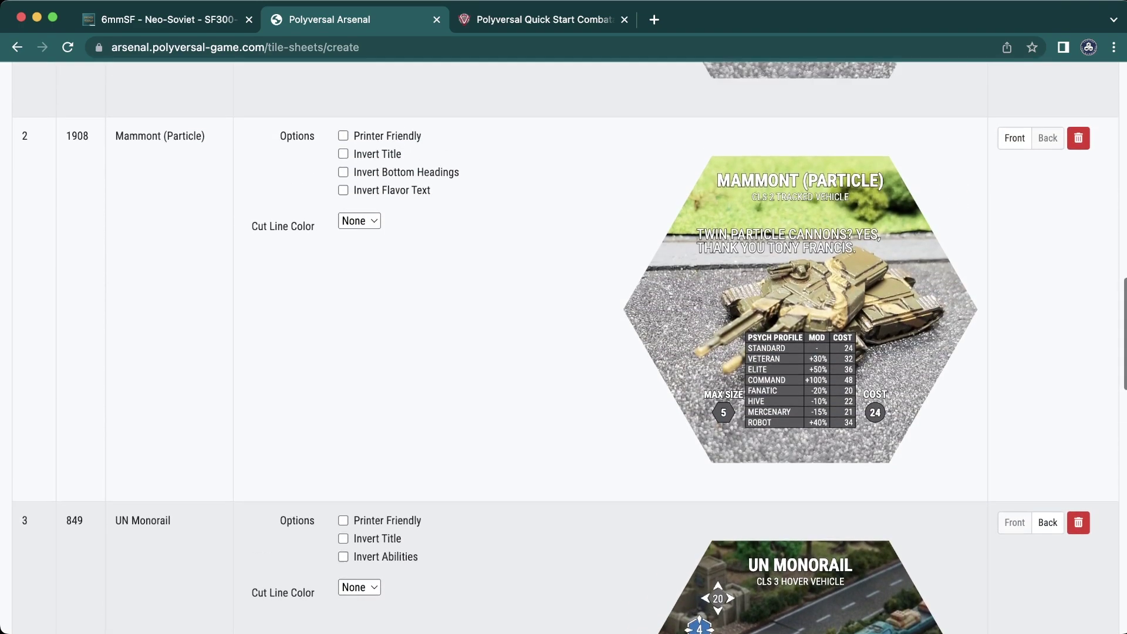
{"action": "scroll", "coordinate": [563, 346], "scroll_direction": "up", "scroll_amount": 3}
{"action": "scroll", "coordinate": [563, 347], "scroll_direction": "down", "scroll_amount": 12}
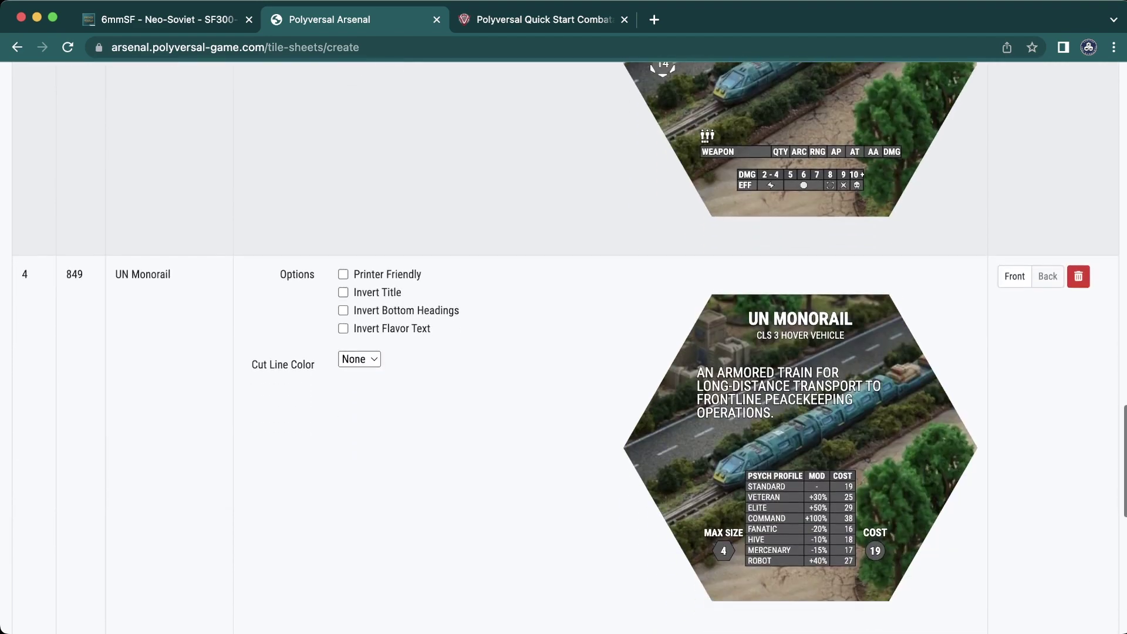
{"action": "scroll", "coordinate": [564, 347], "scroll_direction": "down", "scroll_amount": 3}
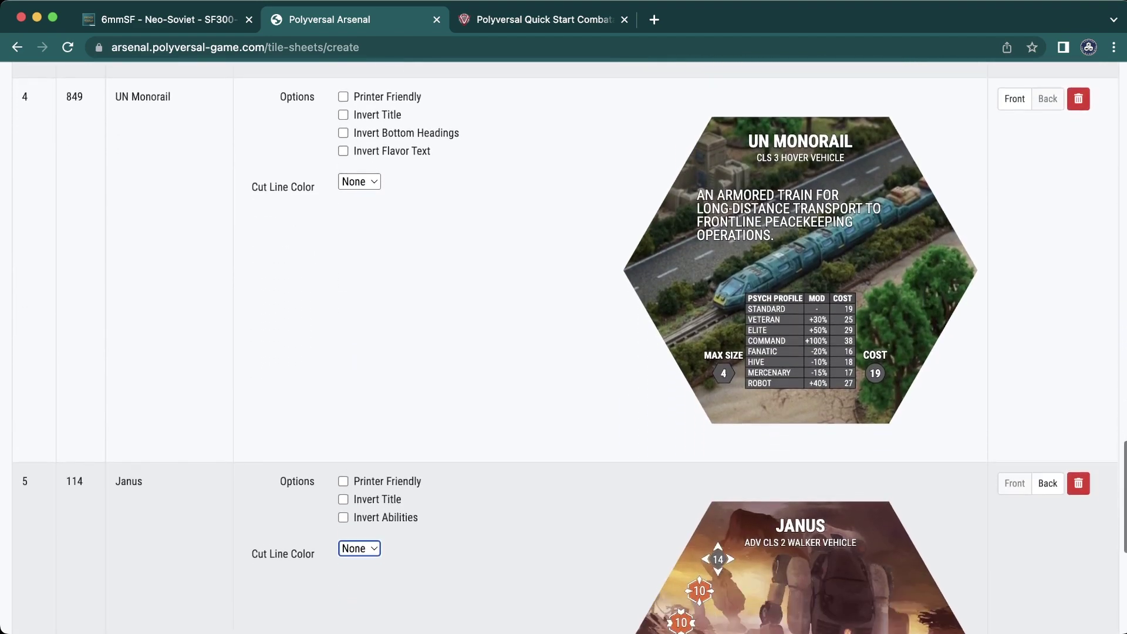
{"action": "left_click", "coordinate": [342, 110]}
{"action": "left_click", "coordinate": [343, 111]}
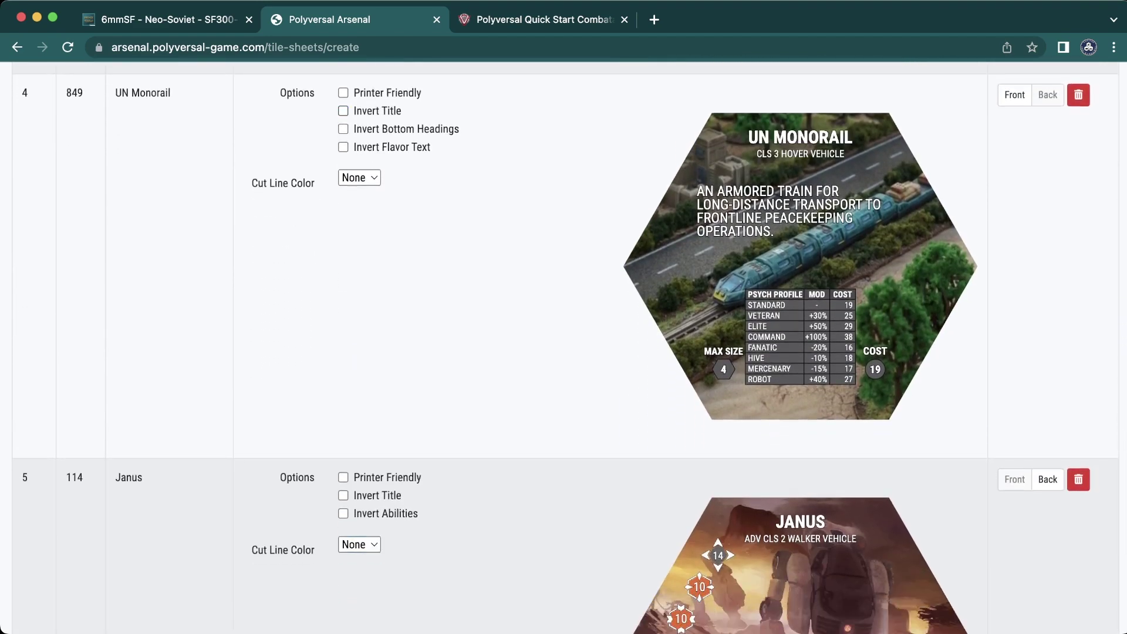
{"action": "scroll", "coordinate": [563, 346], "scroll_direction": "down", "scroll_amount": 6}
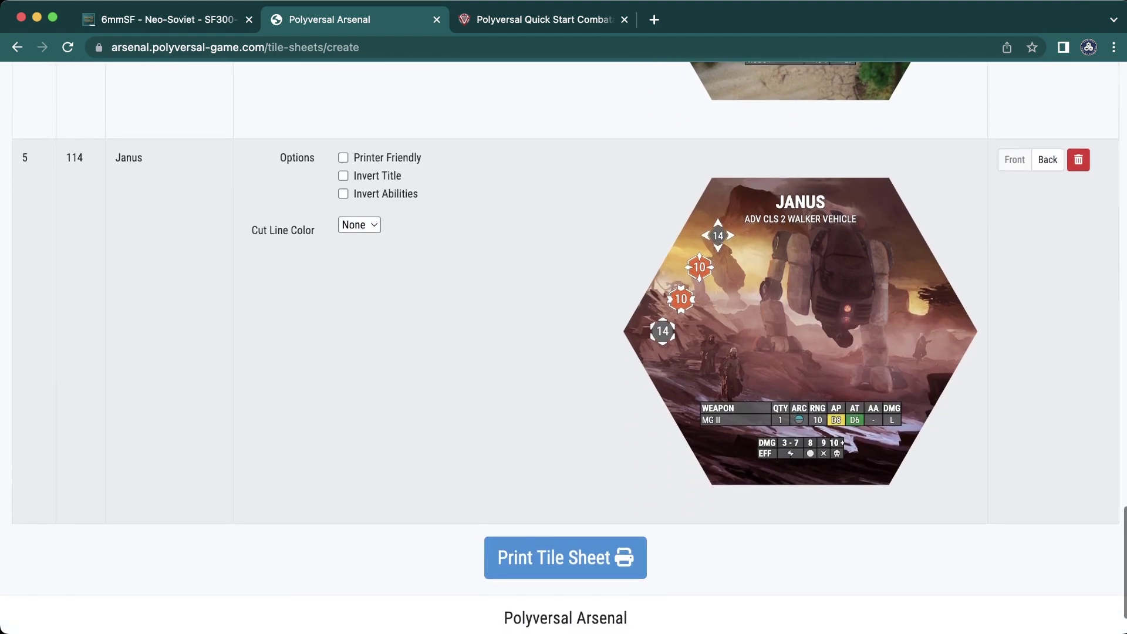